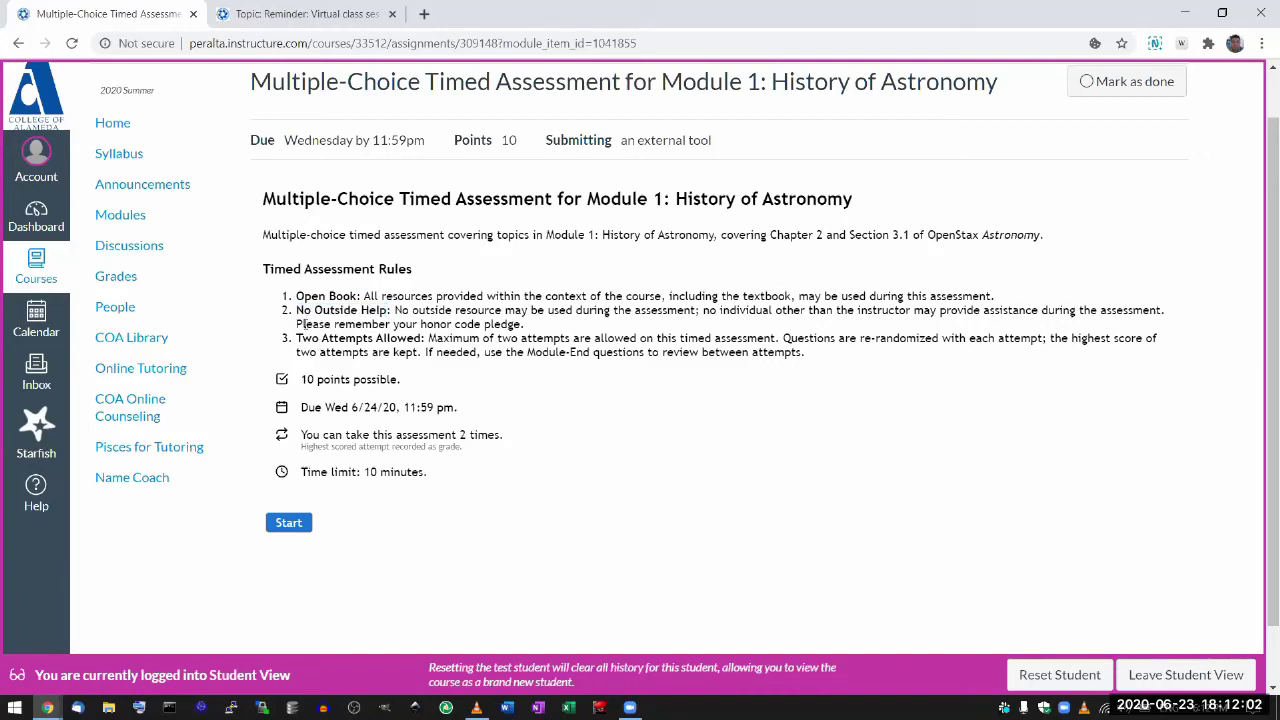
Step: Review the two-attempt and 10-minute time limit rules, then start the timed assessment
{"action": "left_click_drag", "start_coordinate": [297, 338], "coordinate": [352, 352]}
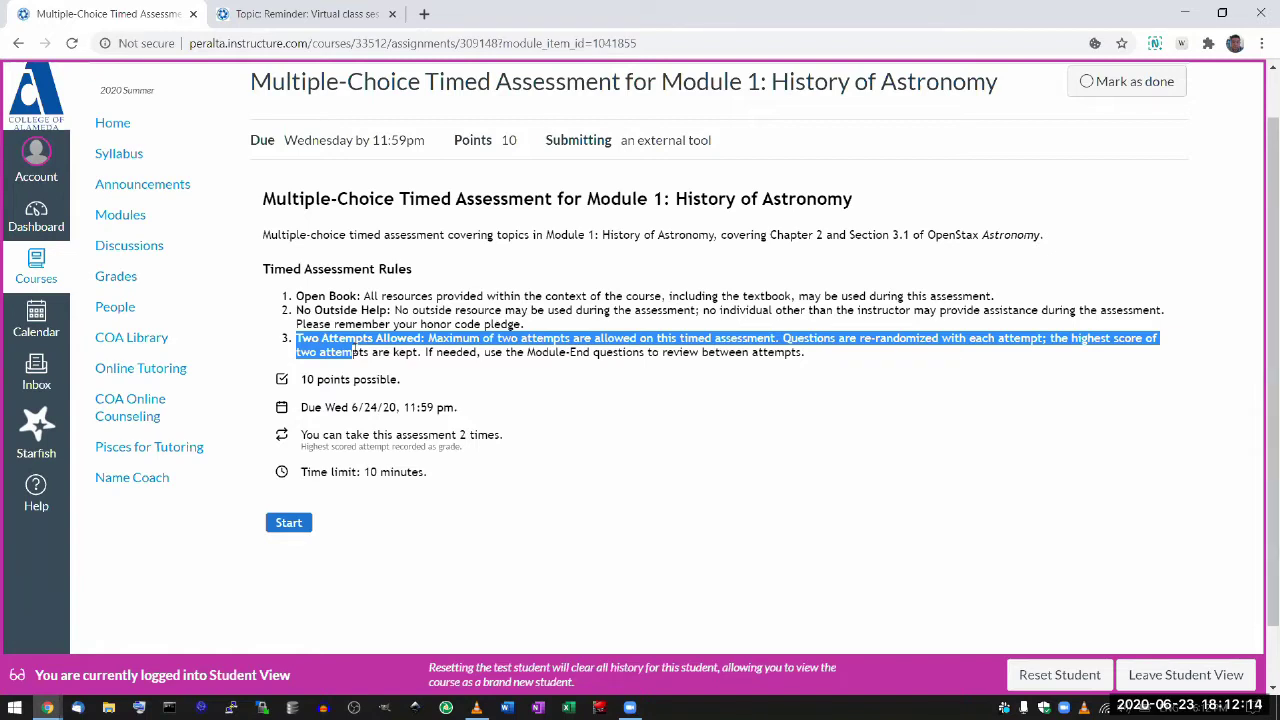
{"action": "left_click", "coordinate": [354, 352]}
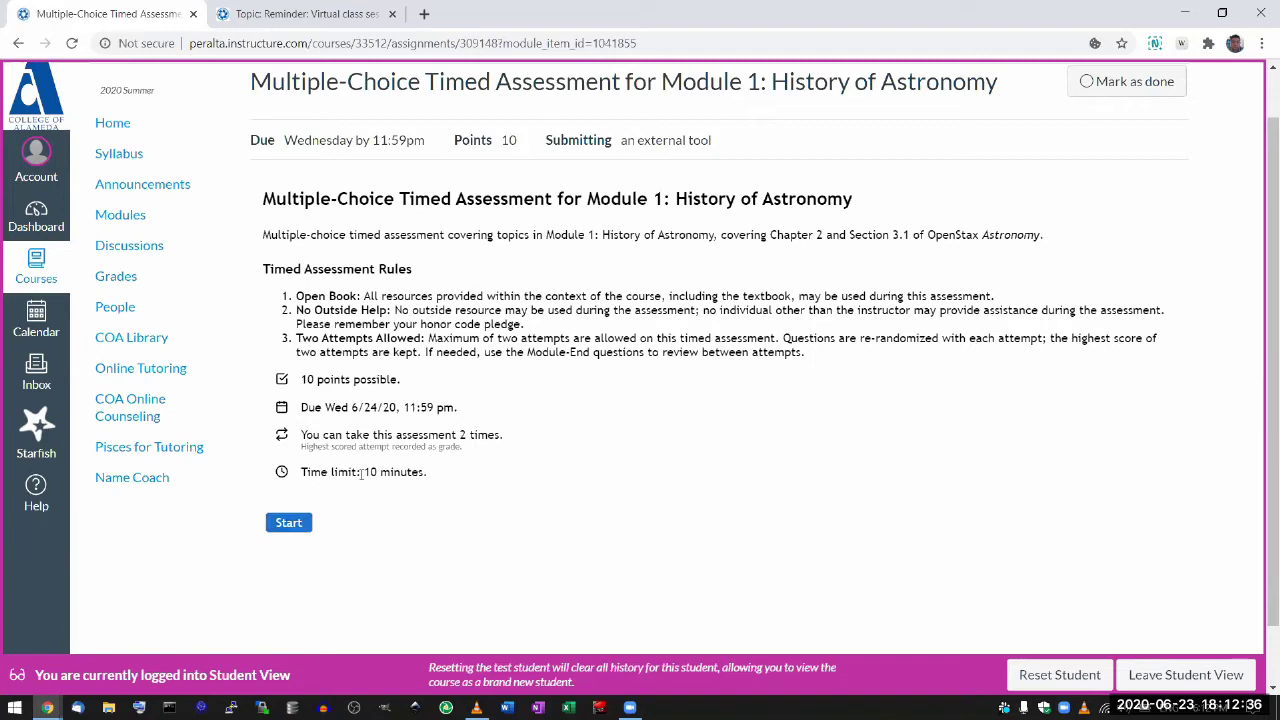
{"action": "left_click_drag", "start_coordinate": [360, 474], "coordinate": [431, 478]}
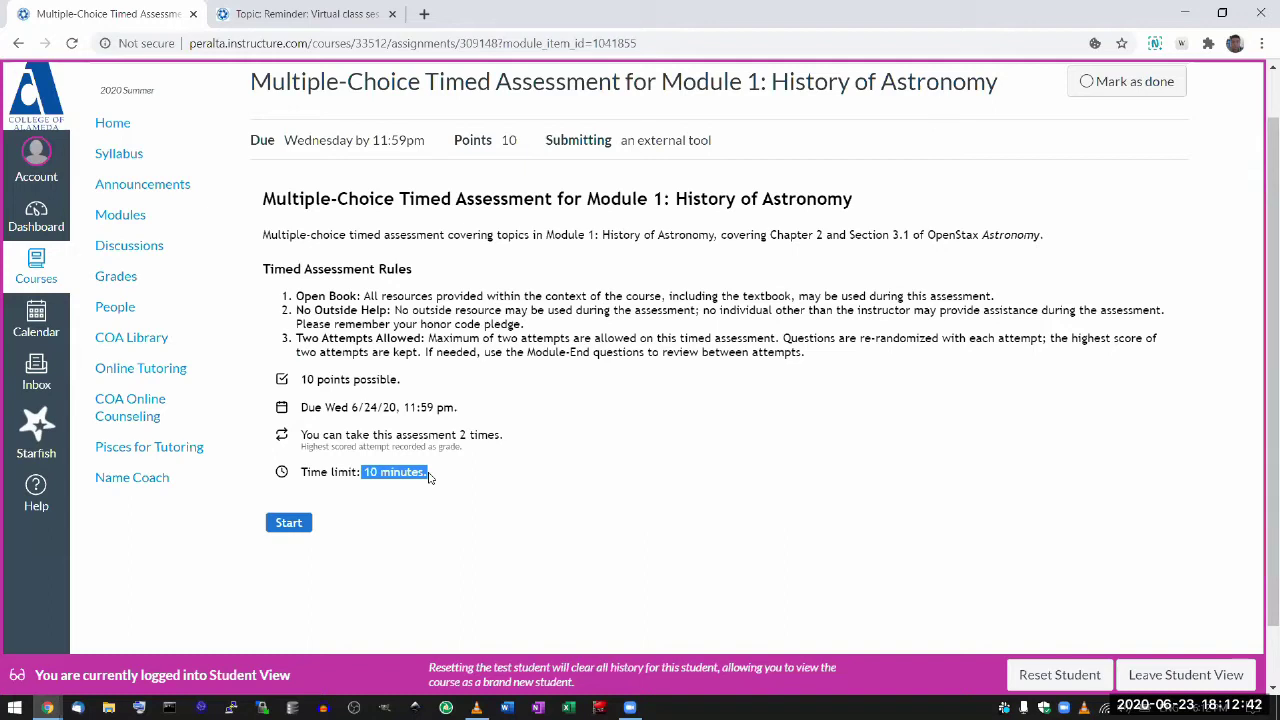
{"action": "left_click", "coordinate": [430, 477]}
{"action": "left_click", "coordinate": [288, 523]}
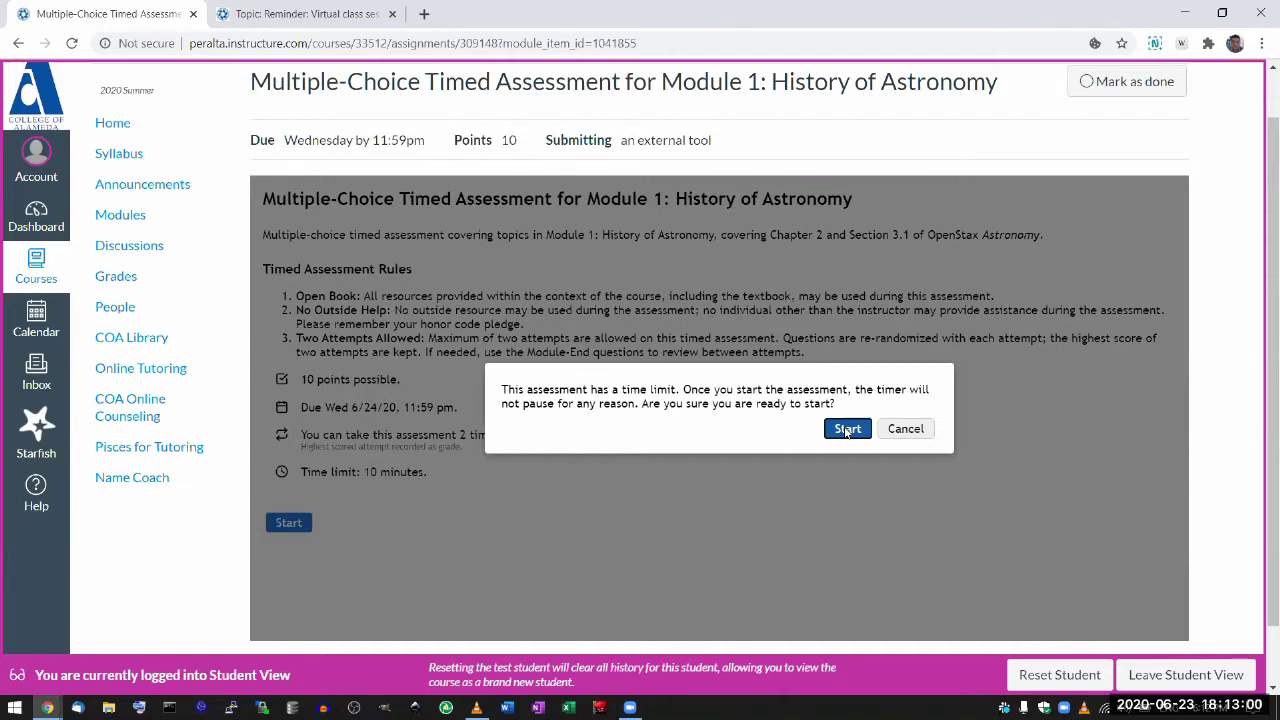
{"action": "left_click", "coordinate": [847, 429]}
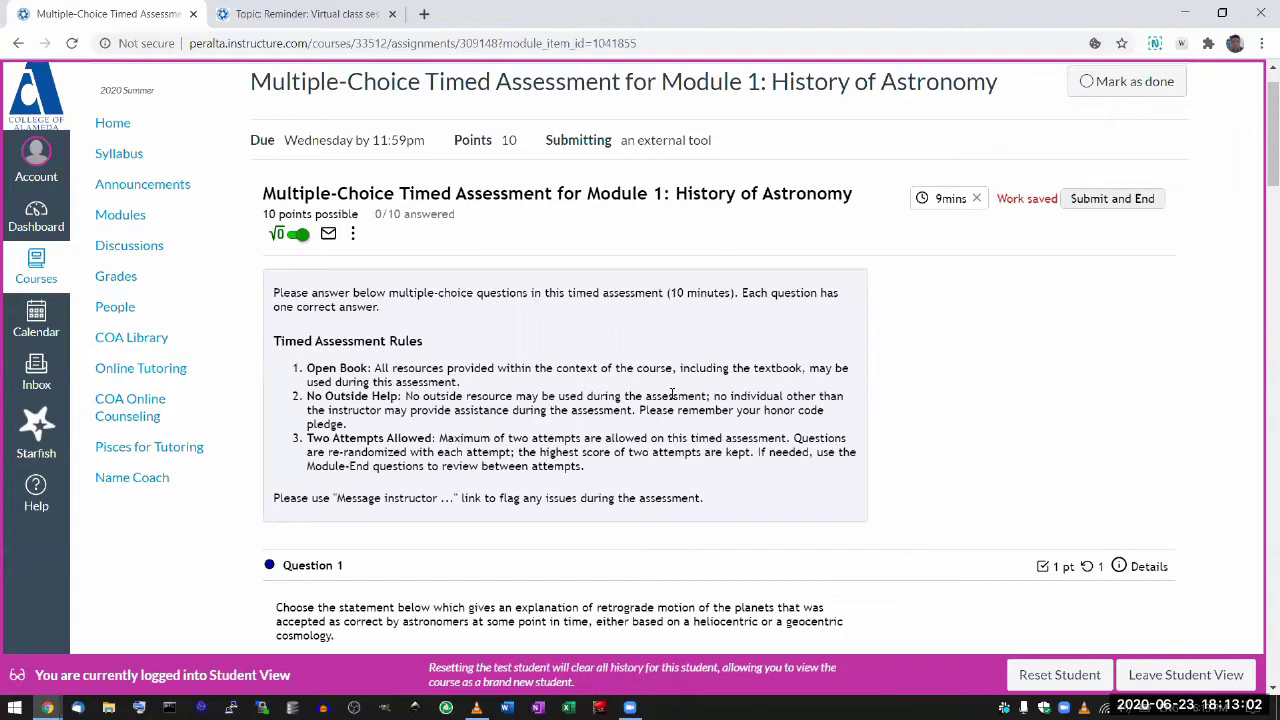
Step: Answer Questions 1–4, choosing 50% for Question 3 and 18.96 degrees for Question 4
{"action": "scroll", "coordinate": [672, 393], "scroll_direction": "down", "scroll_amount": 5}
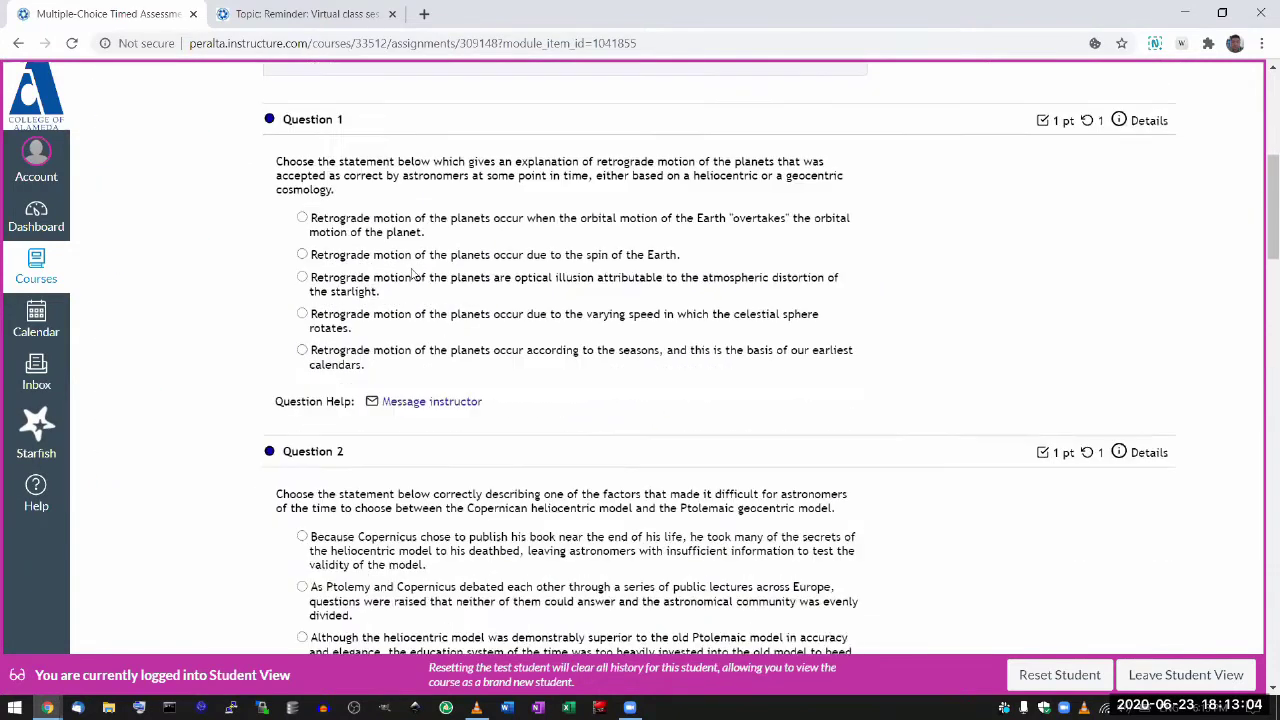
{"action": "left_click", "coordinate": [302, 278]}
{"action": "scroll", "coordinate": [318, 355], "scroll_direction": "down", "scroll_amount": 2}
{"action": "scroll", "coordinate": [318, 355], "scroll_direction": "down", "scroll_amount": 1}
{"action": "left_click", "coordinate": [302, 355]}
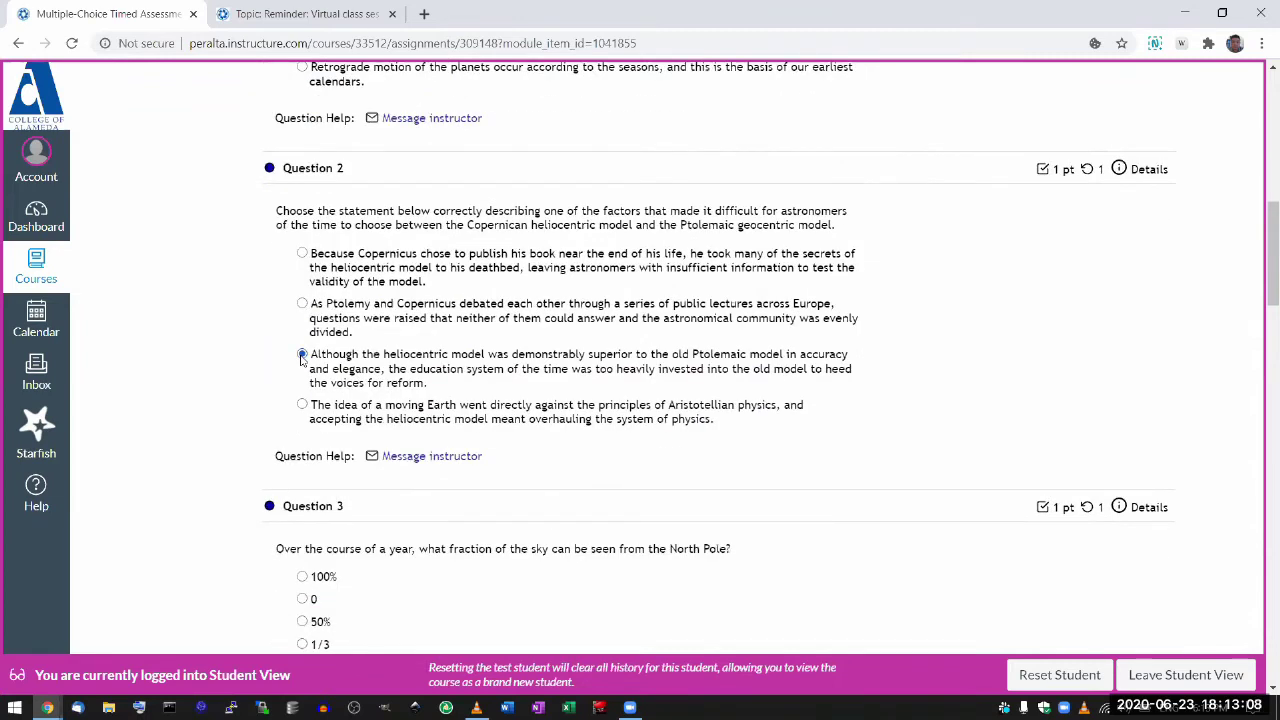
{"action": "scroll", "coordinate": [302, 355], "scroll_direction": "down", "scroll_amount": 2}
{"action": "left_click", "coordinate": [302, 435]}
{"action": "scroll", "coordinate": [302, 435], "scroll_direction": "down", "scroll_amount": 2}
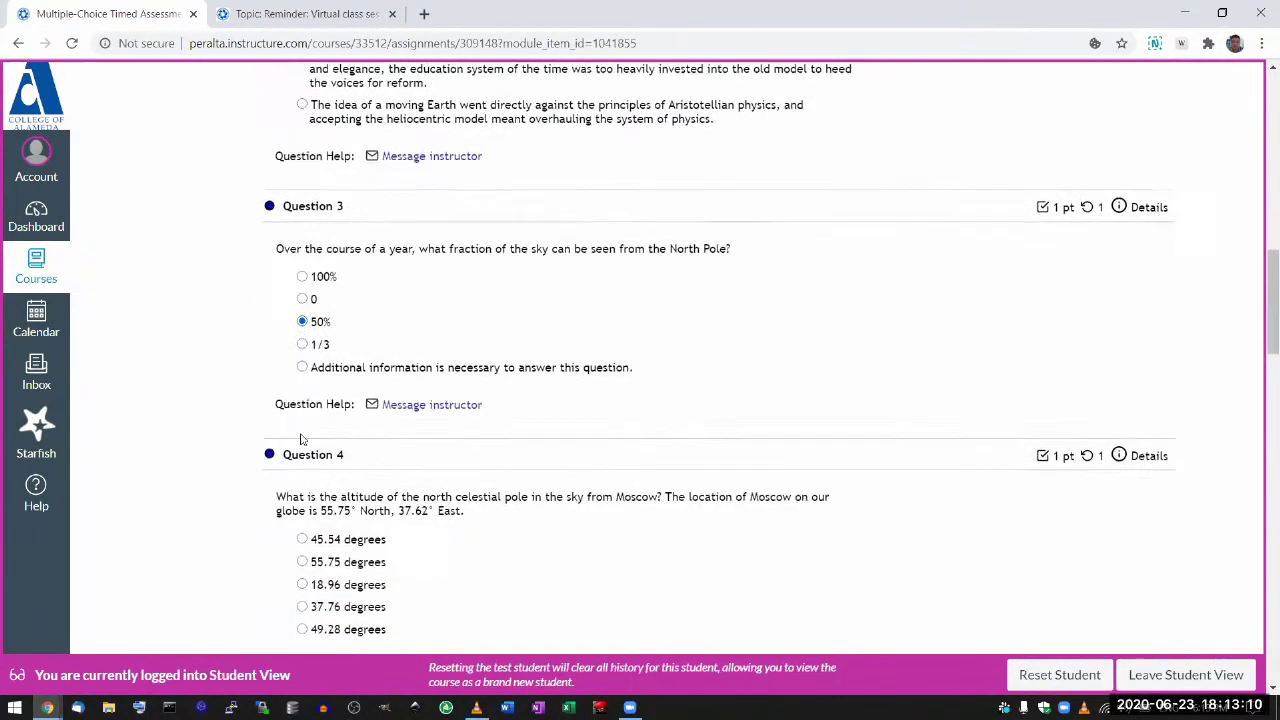
{"action": "scroll", "coordinate": [303, 430], "scroll_direction": "down", "scroll_amount": 1}
{"action": "left_click", "coordinate": [302, 406]}
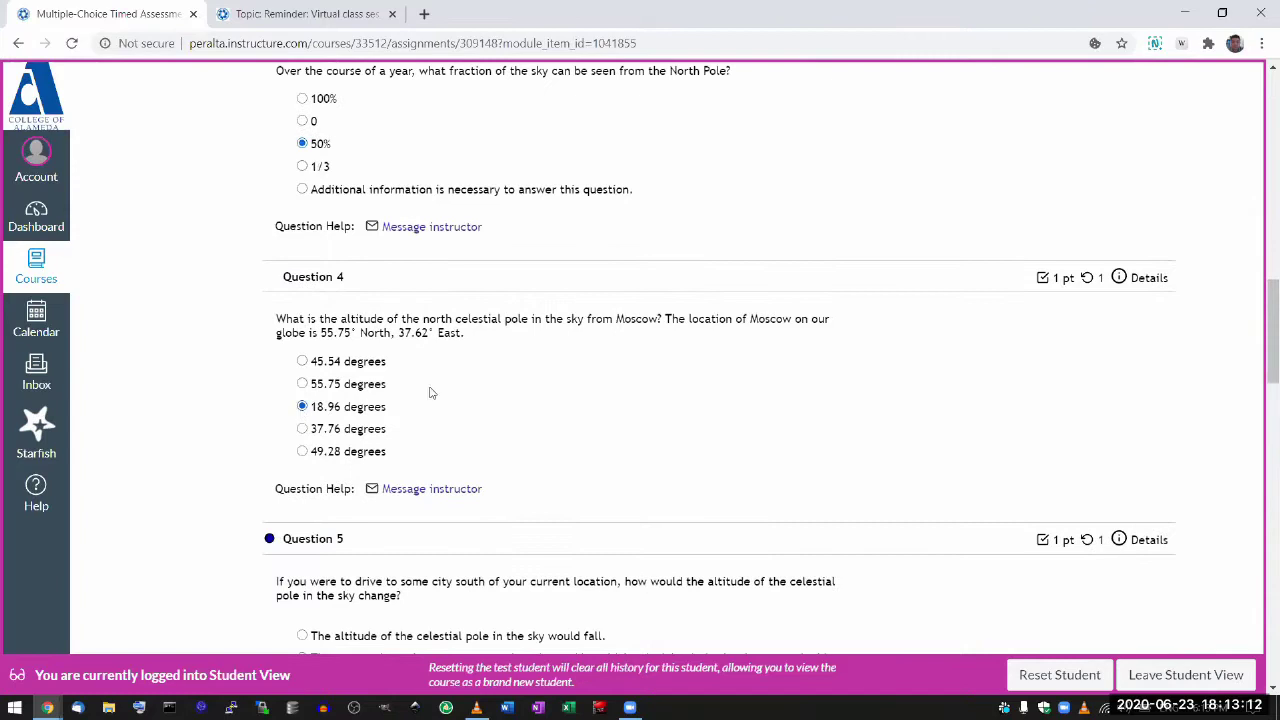
Step: Answer Question 5 with 'remain the same'
{"action": "scroll", "coordinate": [430, 392], "scroll_direction": "down", "scroll_amount": 1}
{"action": "scroll", "coordinate": [430, 392], "scroll_direction": "down", "scroll_amount": 2}
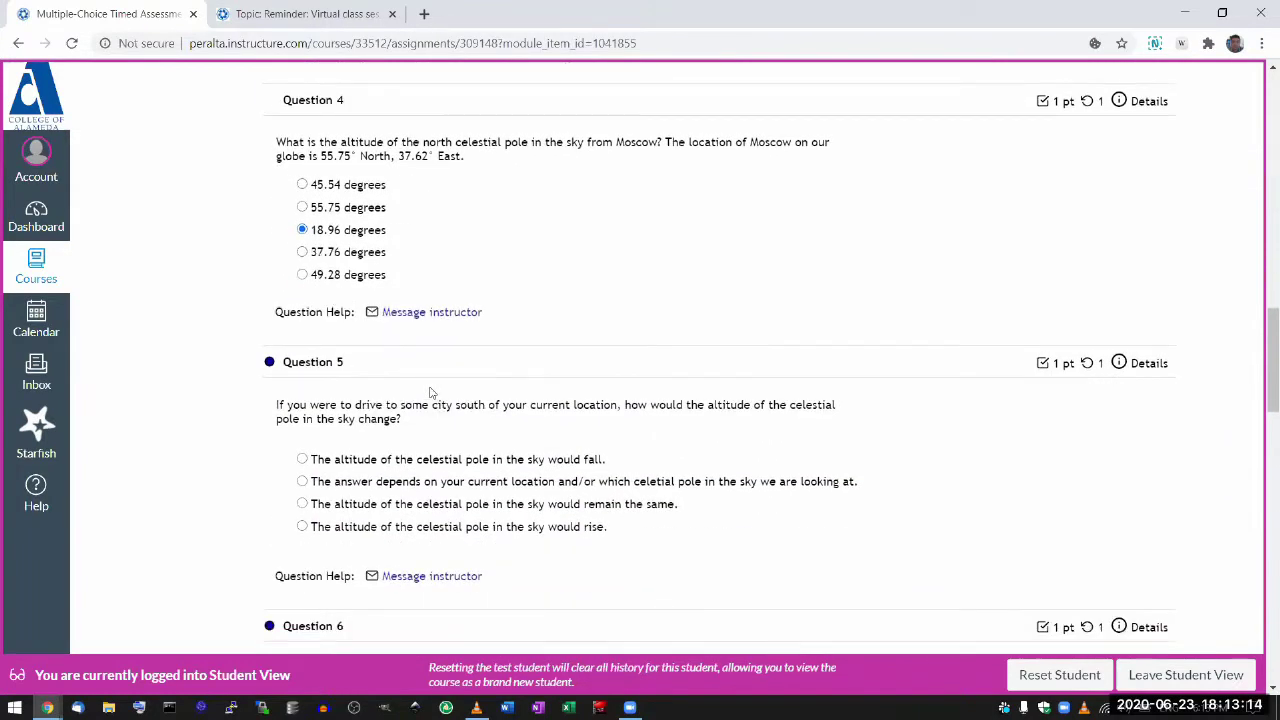
{"action": "scroll", "coordinate": [430, 392], "scroll_direction": "down", "scroll_amount": 1}
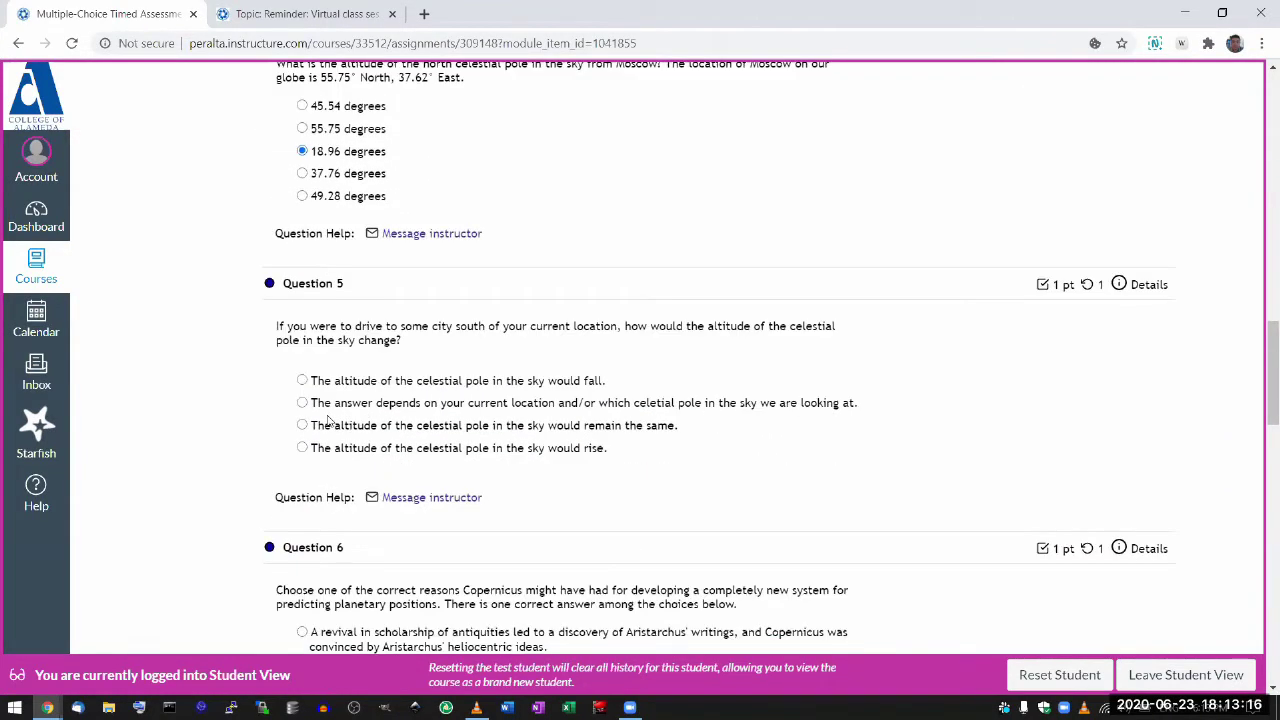
{"action": "left_click", "coordinate": [302, 404]}
{"action": "left_click", "coordinate": [302, 425]}
{"action": "scroll", "coordinate": [303, 430], "scroll_direction": "down", "scroll_amount": 1}
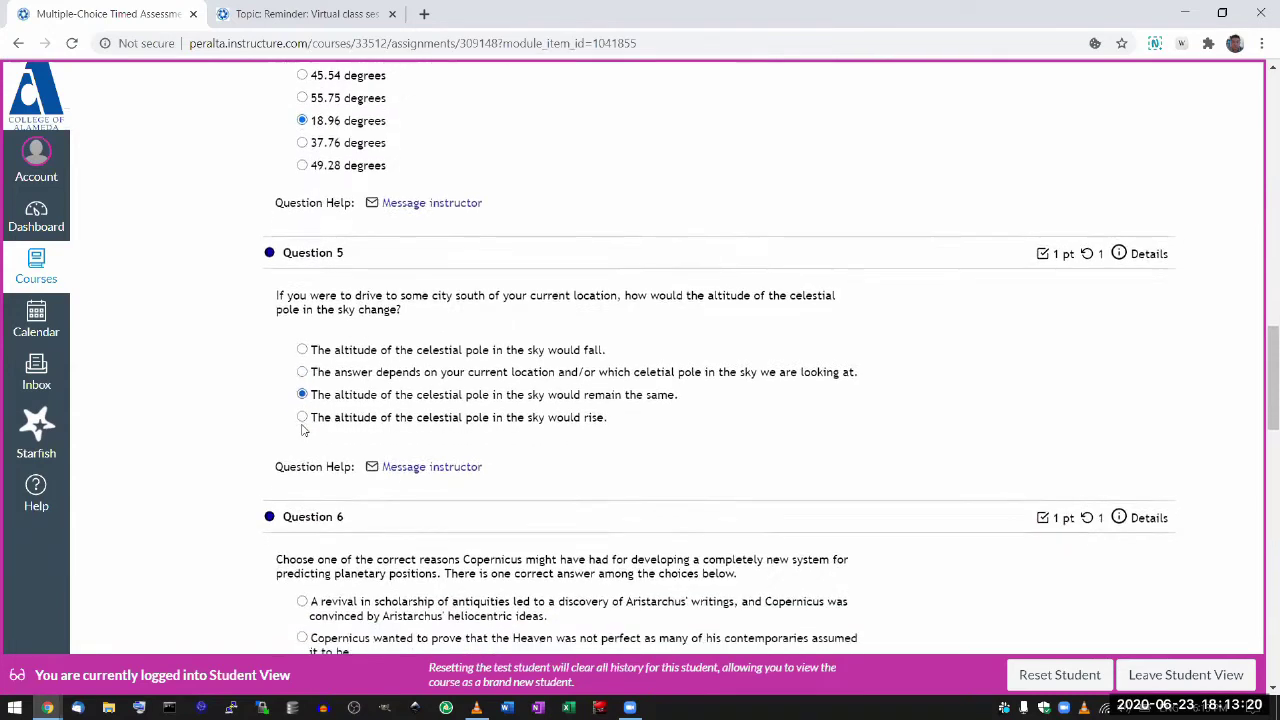
{"action": "scroll", "coordinate": [303, 430], "scroll_direction": "down", "scroll_amount": 1}
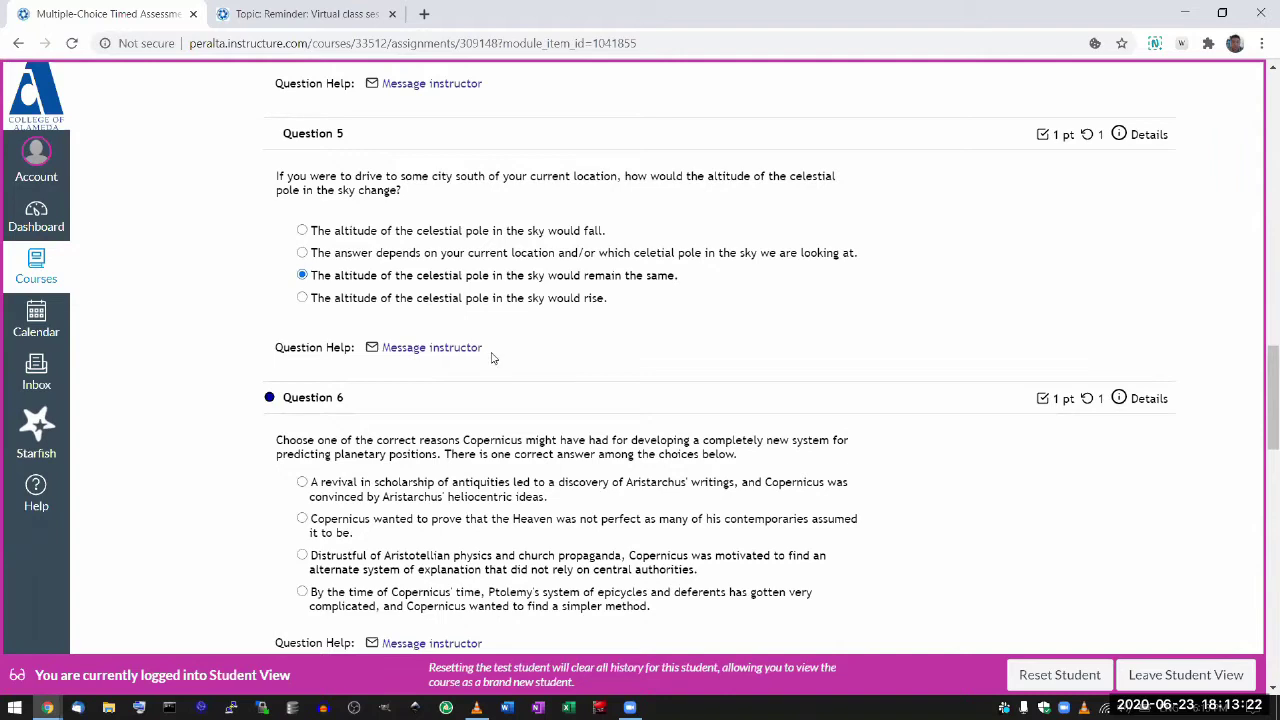
Step: Answer Question 6 with the second option and start a message to the instructor about it
{"action": "left_click_drag", "start_coordinate": [478, 360], "coordinate": [376, 352]}
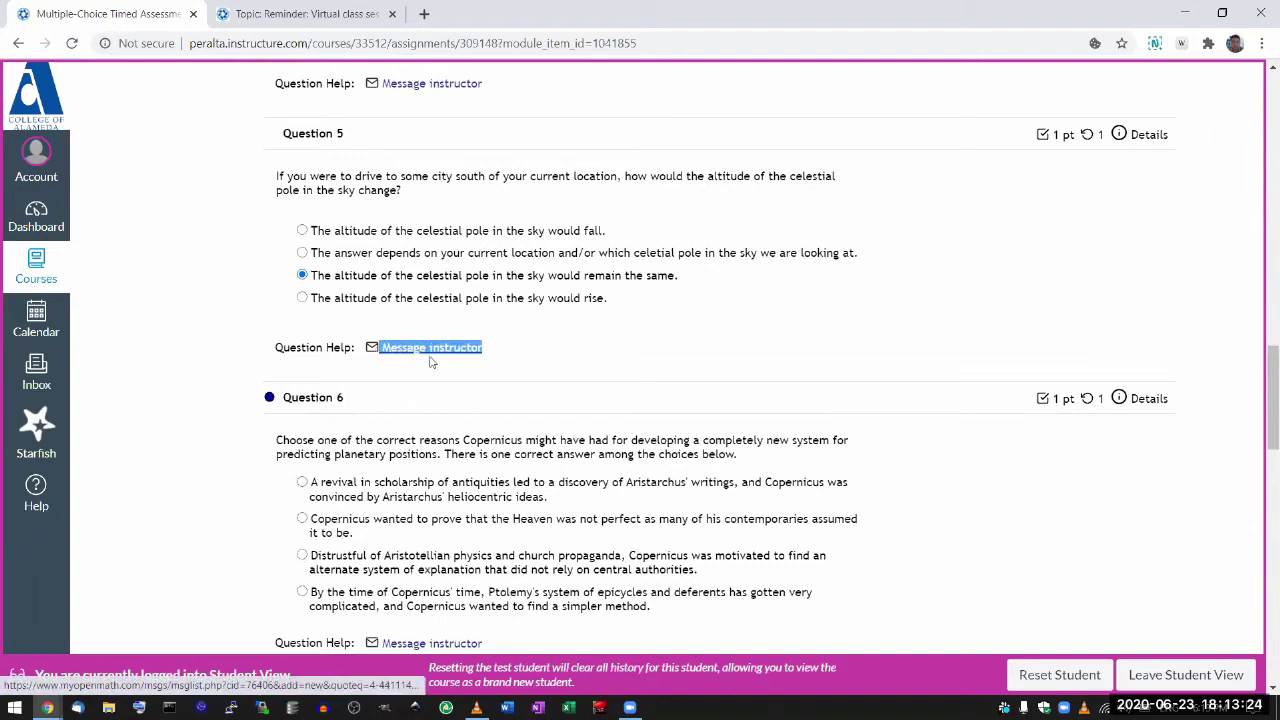
{"action": "left_click", "coordinate": [515, 367]}
{"action": "scroll", "coordinate": [445, 355], "scroll_direction": "down", "scroll_amount": 2}
{"action": "left_click", "coordinate": [302, 353]}
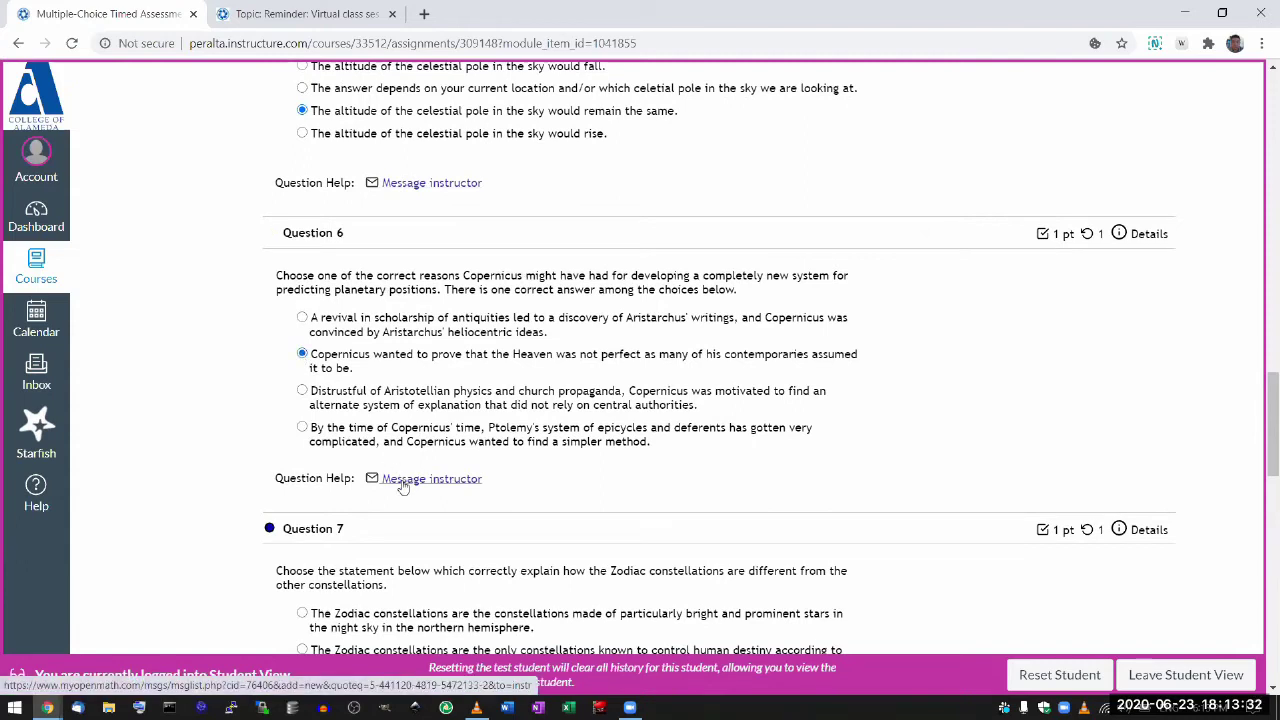
{"action": "scroll", "coordinate": [403, 487], "scroll_direction": "down", "scroll_amount": 1}
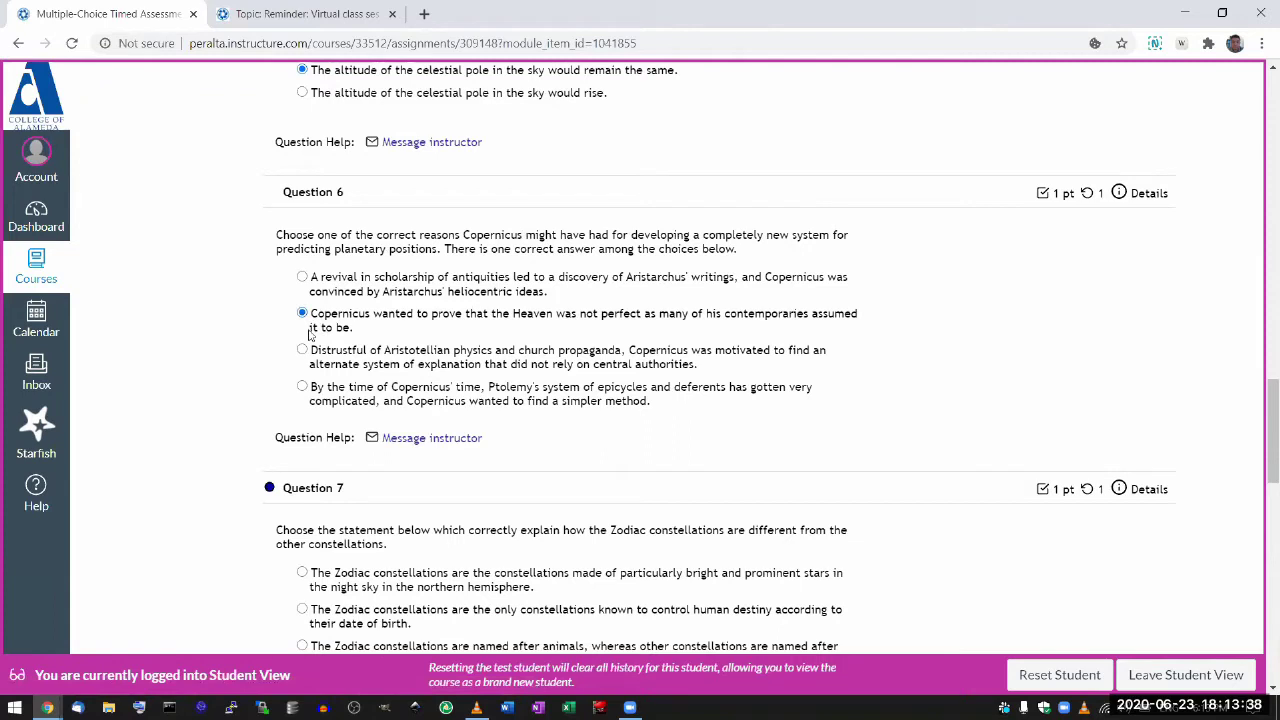
{"action": "left_click", "coordinate": [412, 441]}
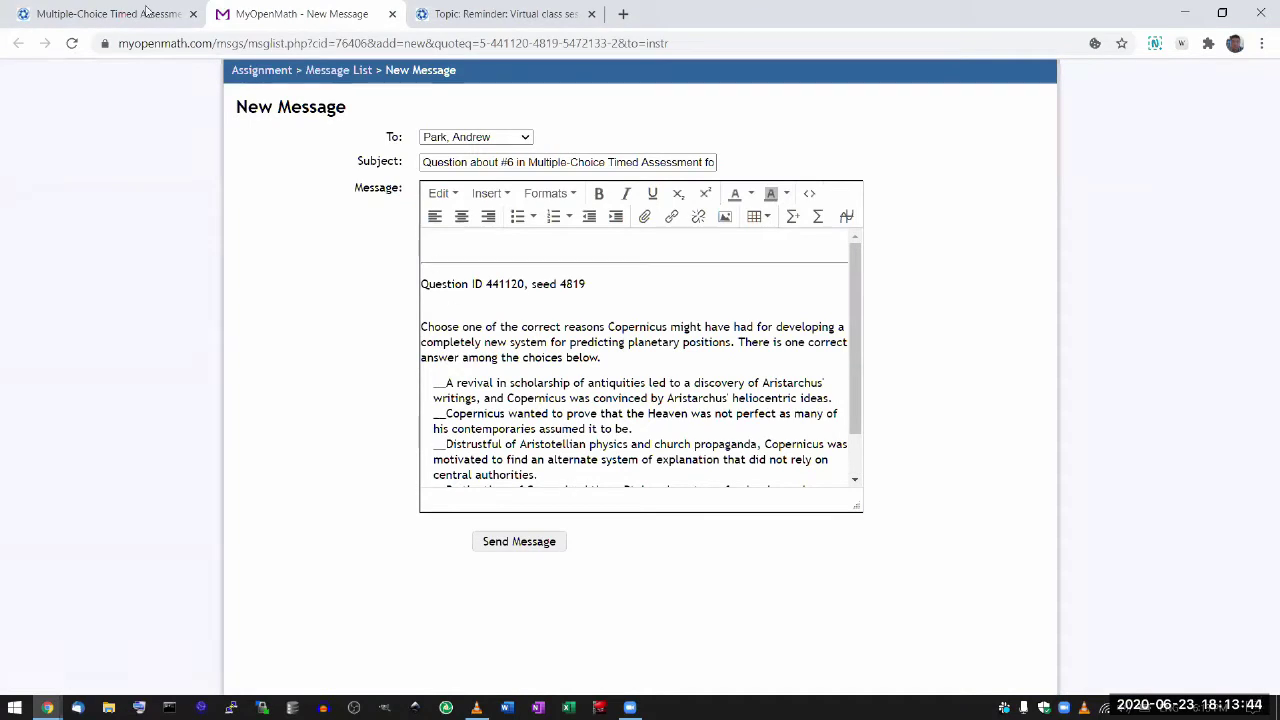
{"action": "key", "text": "ctrl+shift+Tab"}
Step: Answer Questions 7, 8 and 10 with the third option, then submit and end the assessment
{"action": "scroll", "coordinate": [345, 330], "scroll_direction": "down", "scroll_amount": 3}
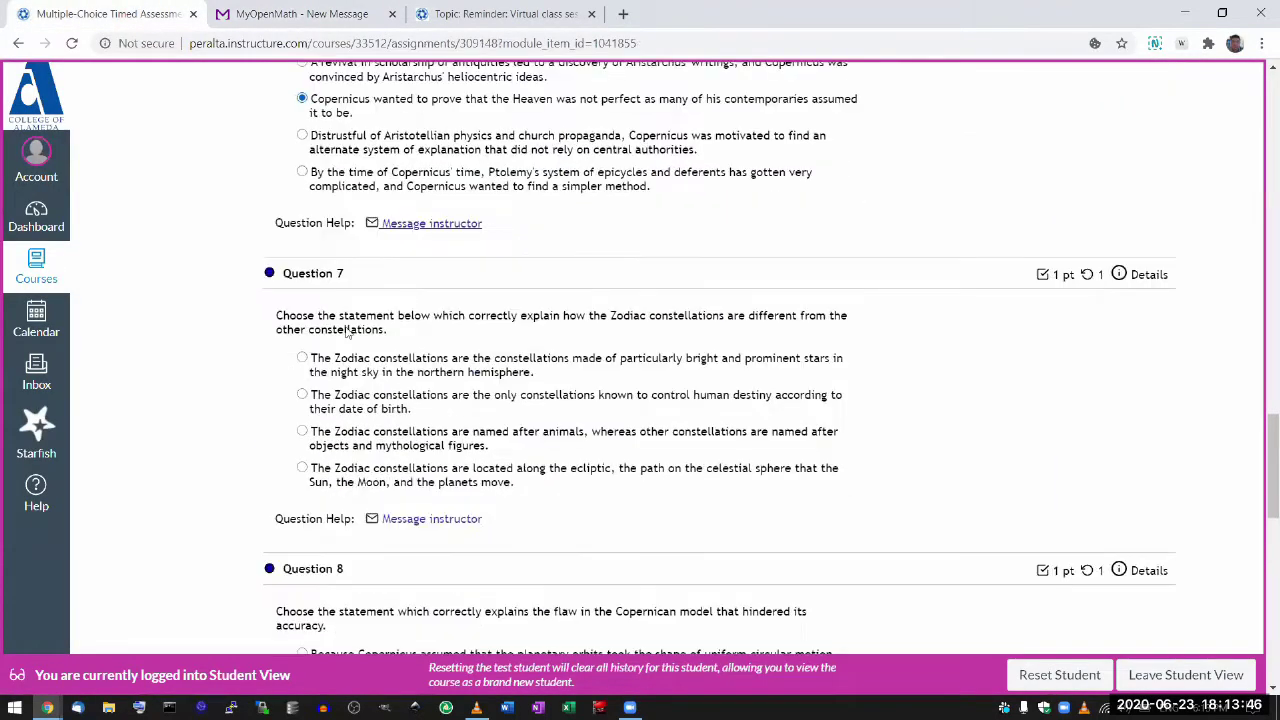
{"action": "left_click", "coordinate": [303, 369]}
{"action": "scroll", "coordinate": [305, 470], "scroll_direction": "down", "scroll_amount": 2}
{"action": "left_click", "coordinate": [303, 472]}
{"action": "scroll", "coordinate": [305, 472], "scroll_direction": "down", "scroll_amount": 3}
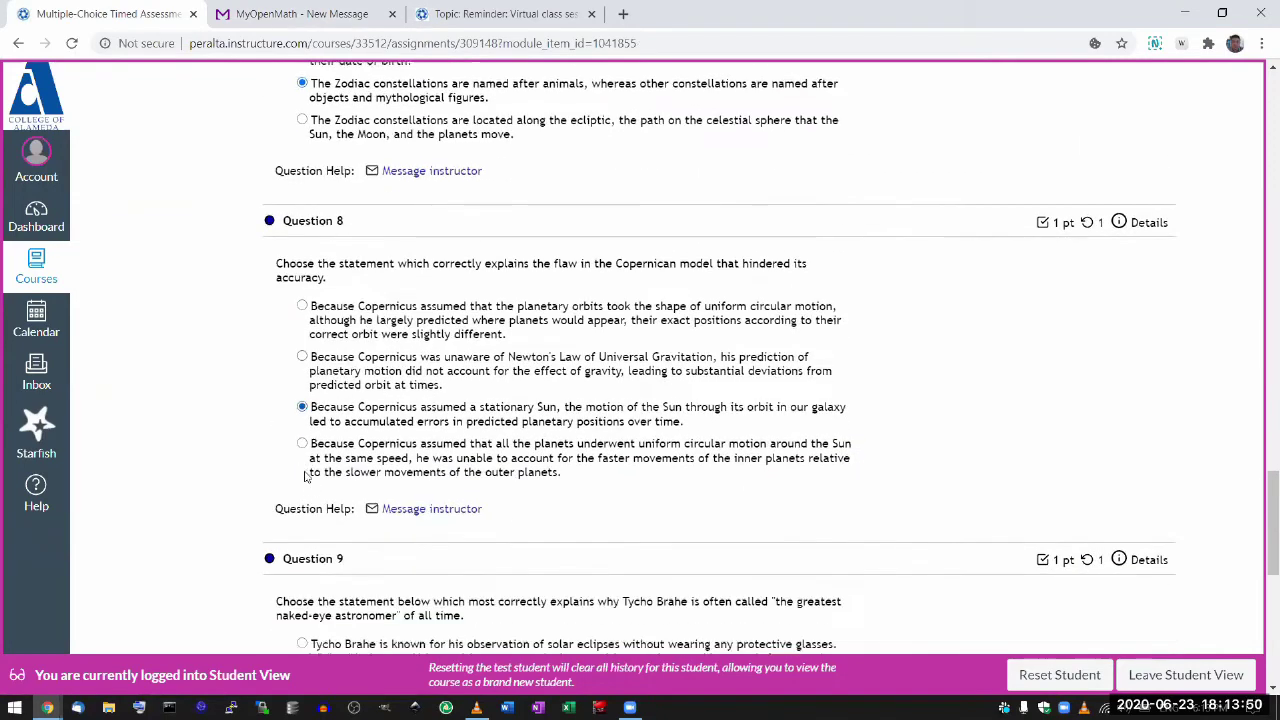
{"action": "scroll", "coordinate": [305, 475], "scroll_direction": "down", "scroll_amount": 2}
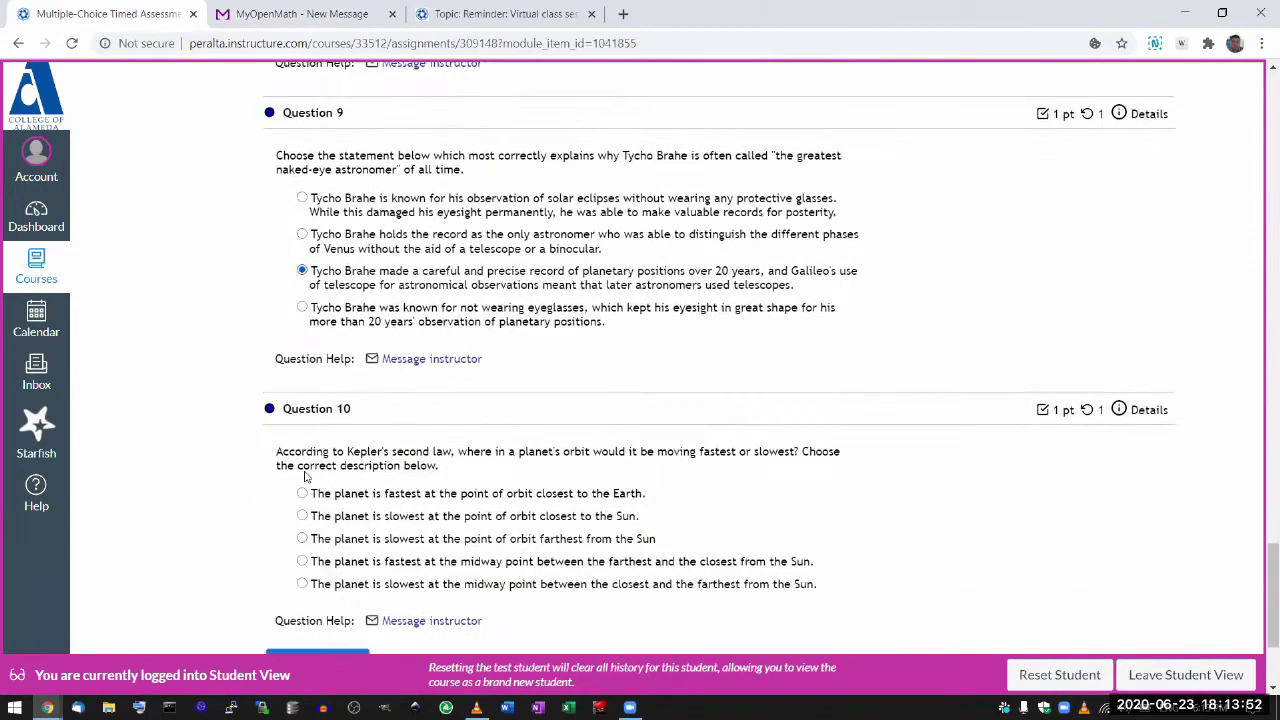
{"action": "left_click", "coordinate": [302, 498]}
{"action": "scroll", "coordinate": [405, 553], "scroll_direction": "down", "scroll_amount": 1}
{"action": "left_click", "coordinate": [321, 508]}
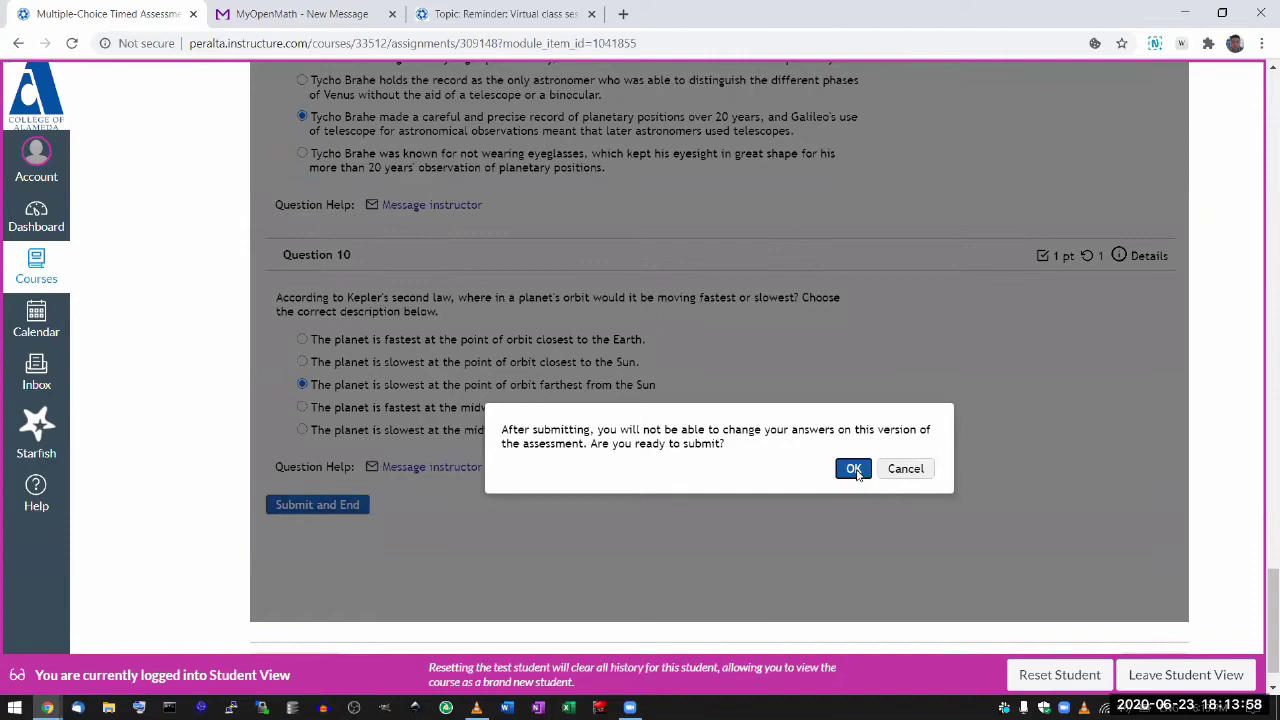
{"action": "left_click", "coordinate": [853, 469]}
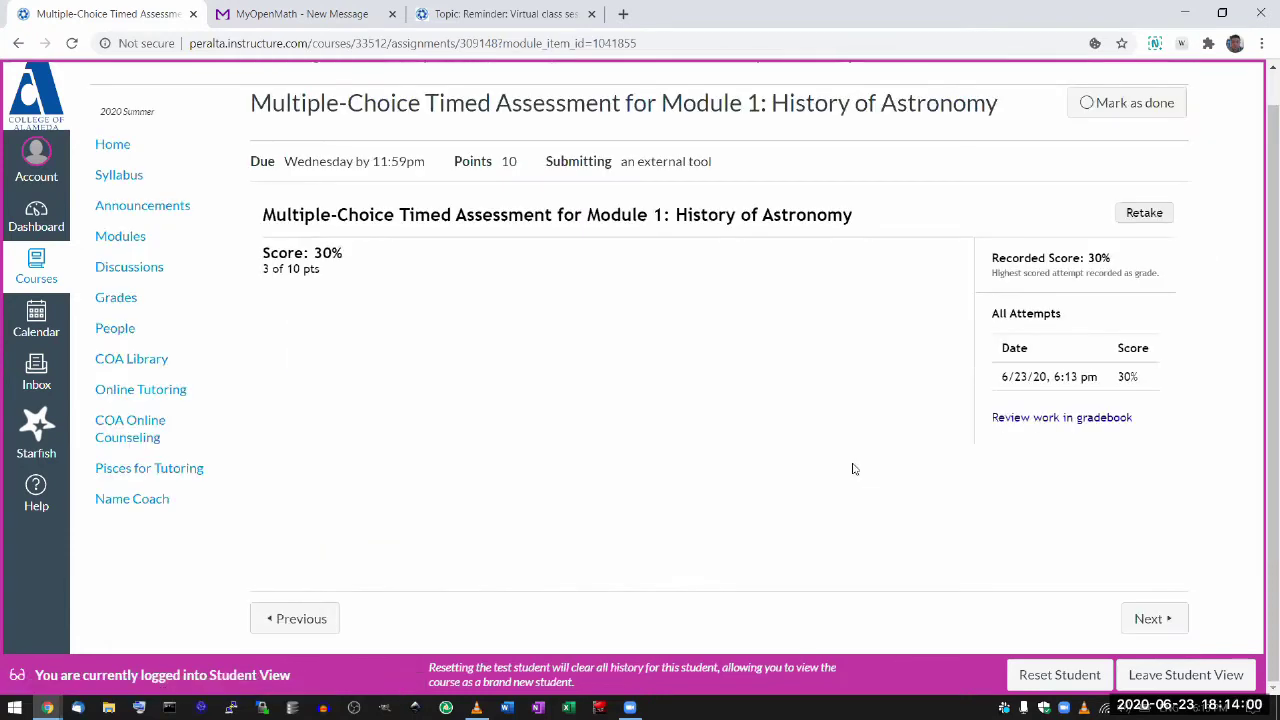
Step: Send the instructor a Question 6 message saying 'I think there's more than one right answer.'
{"action": "left_click", "coordinate": [300, 13]}
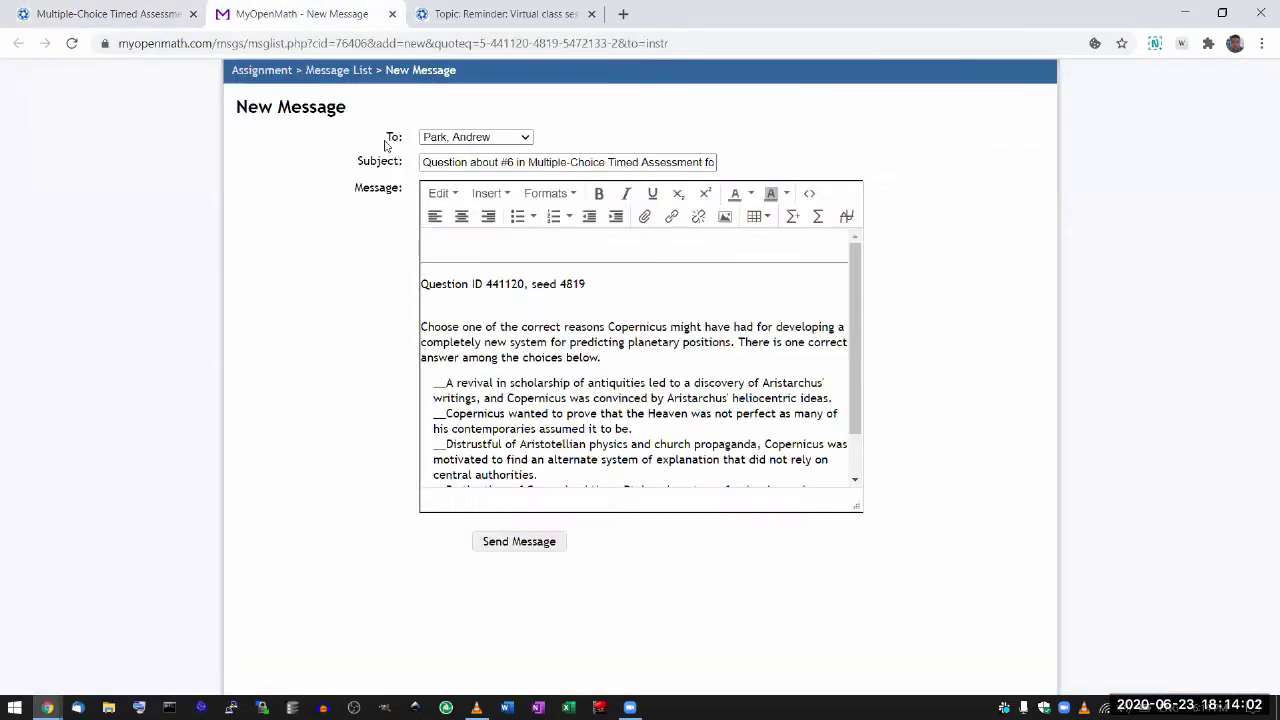
{"action": "left_click", "coordinate": [477, 240]}
{"action": "type", "text": "I don't think there is"}
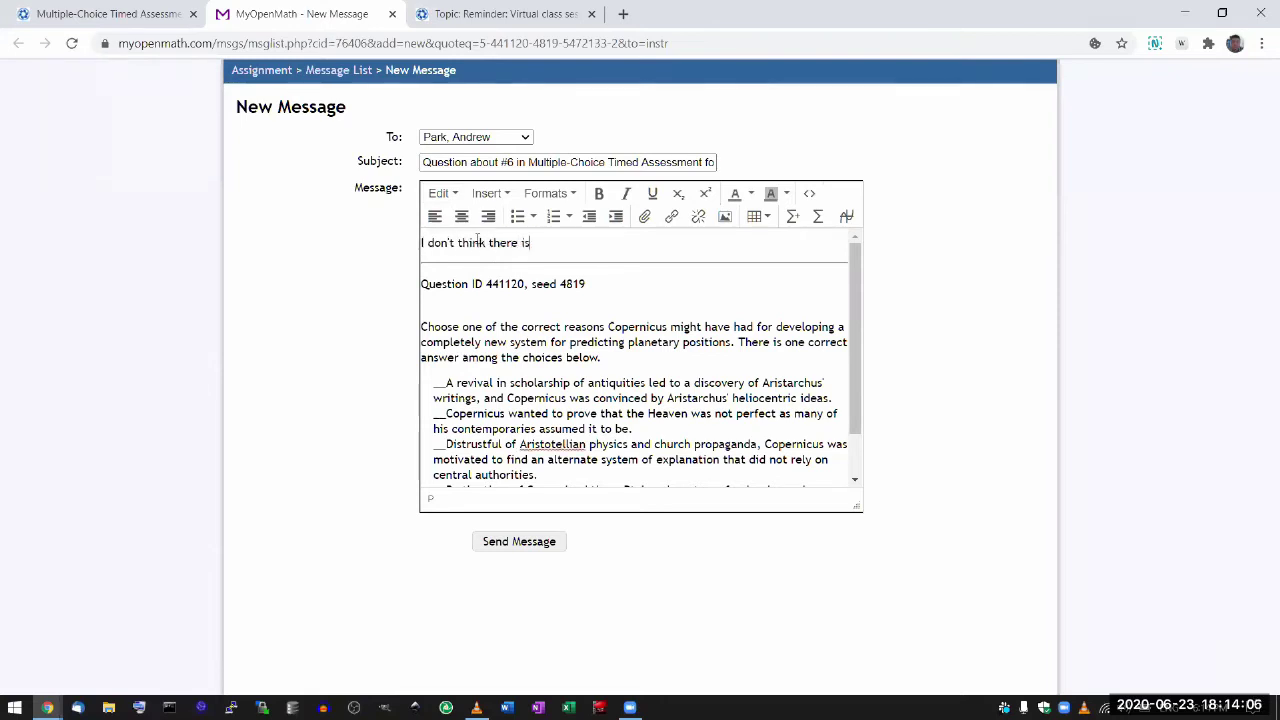
{"action": "type", "text": " a correct choice here"}
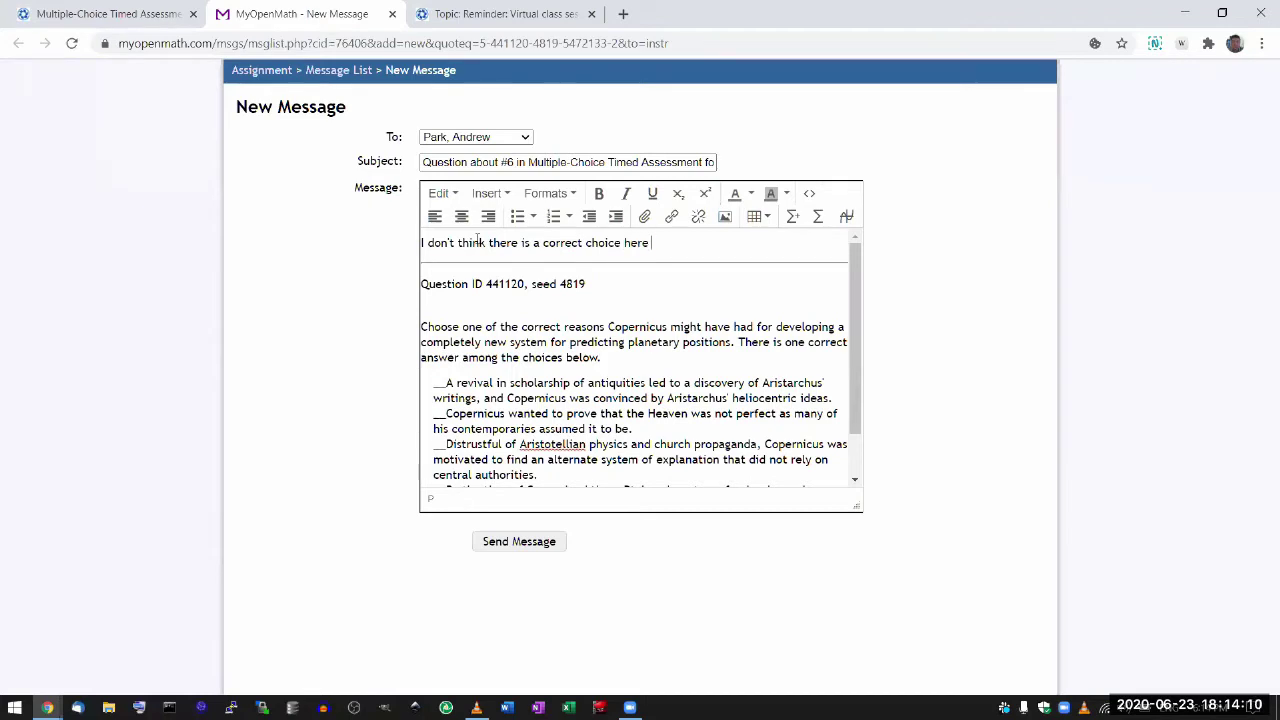
{"action": "triple_click", "coordinate": [477, 240]}
{"action": "type", "text": "I think ther"}
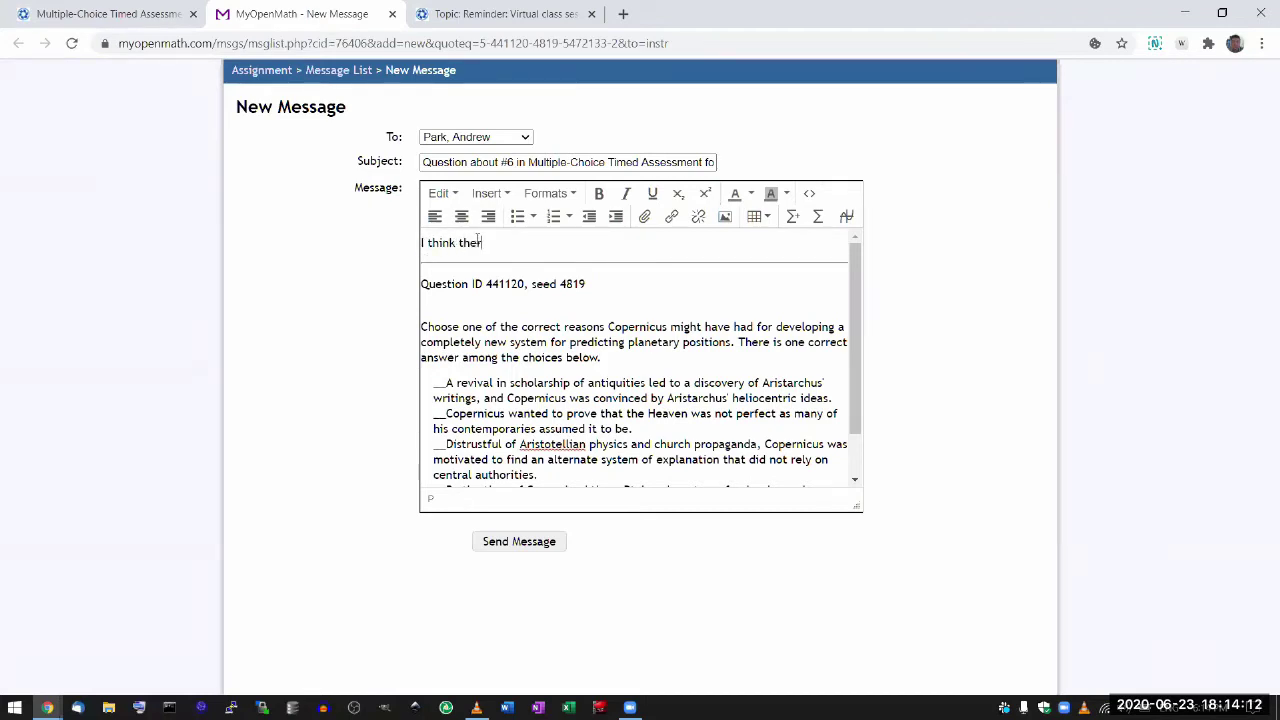
{"action": "type", "text": "e's more than one right"}
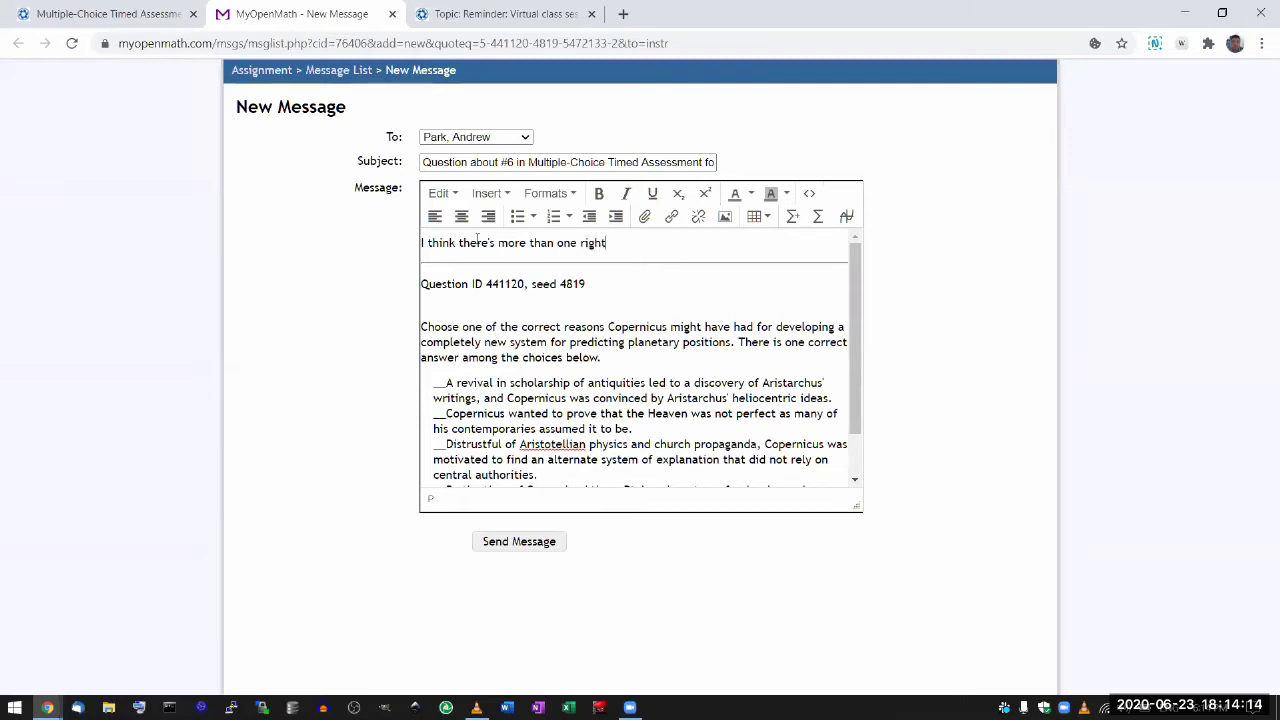
{"action": "type", "text": " answer."}
{"action": "key", "text": "Return"}
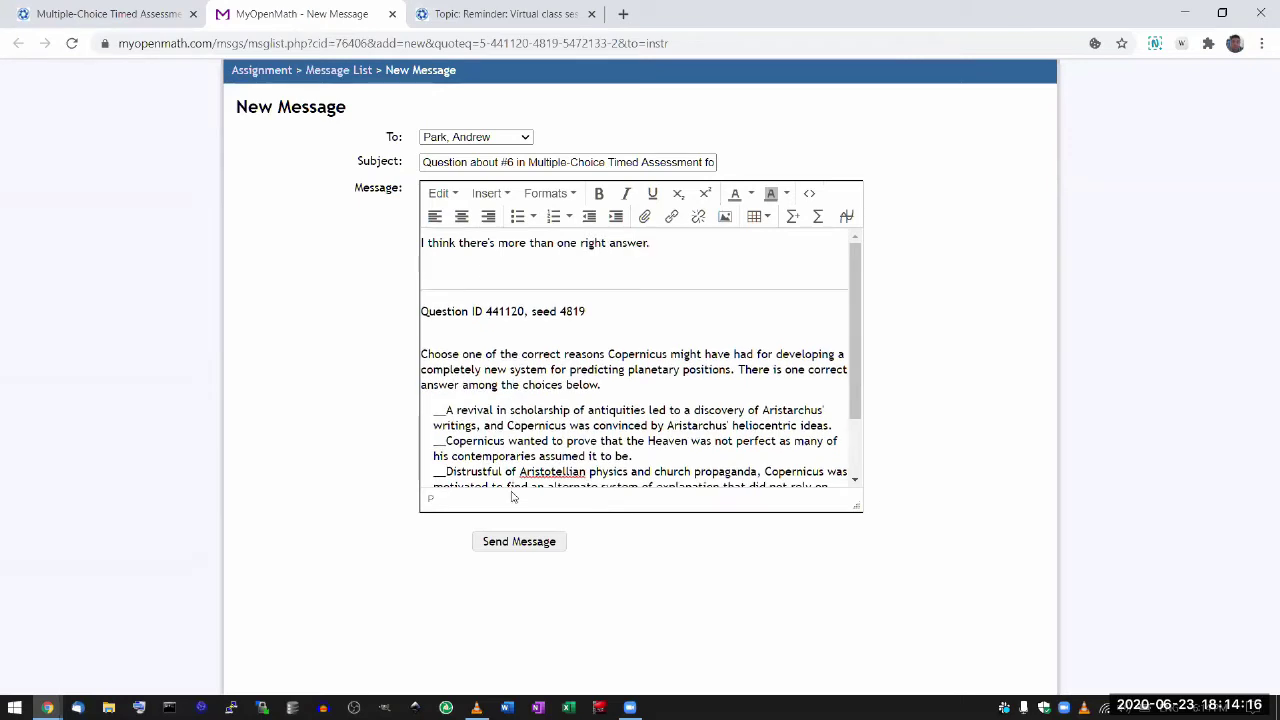
{"action": "left_click", "coordinate": [519, 541]}
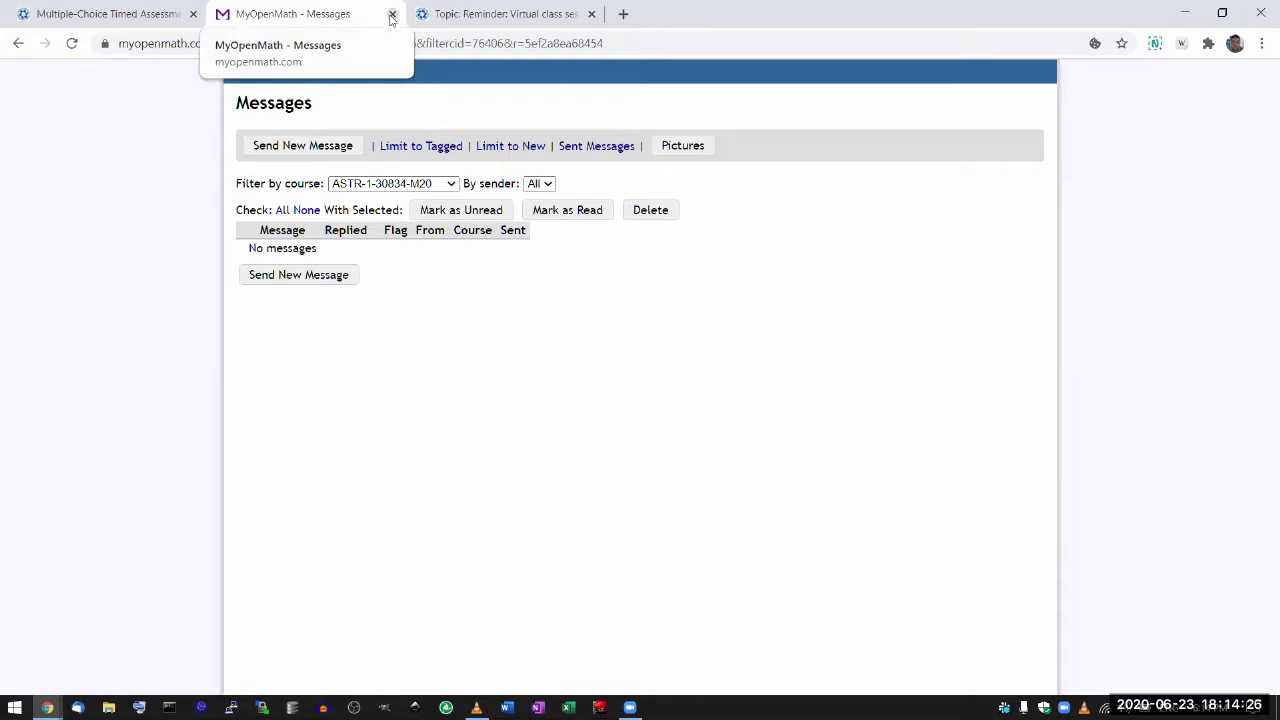
Step: Close the messages tab and view the 3/10 attempt's per-question review, back at the top
{"action": "left_click", "coordinate": [392, 14]}
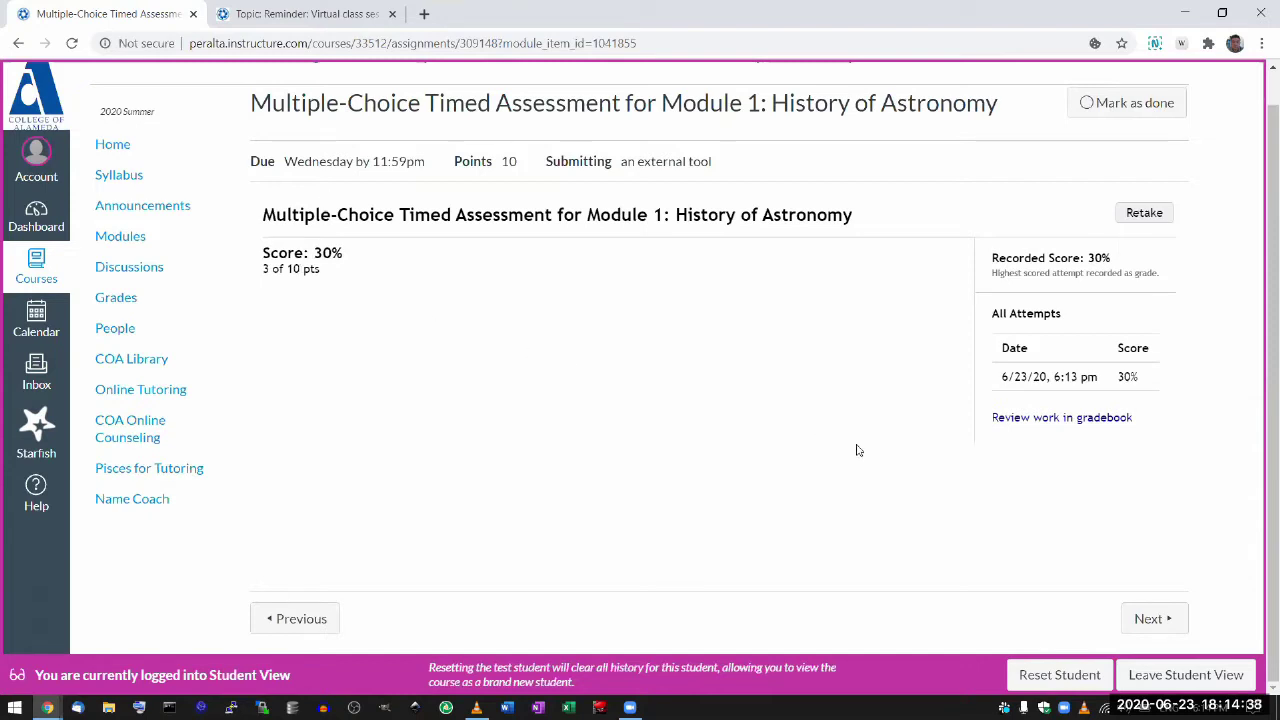
{"action": "left_click", "coordinate": [1019, 419]}
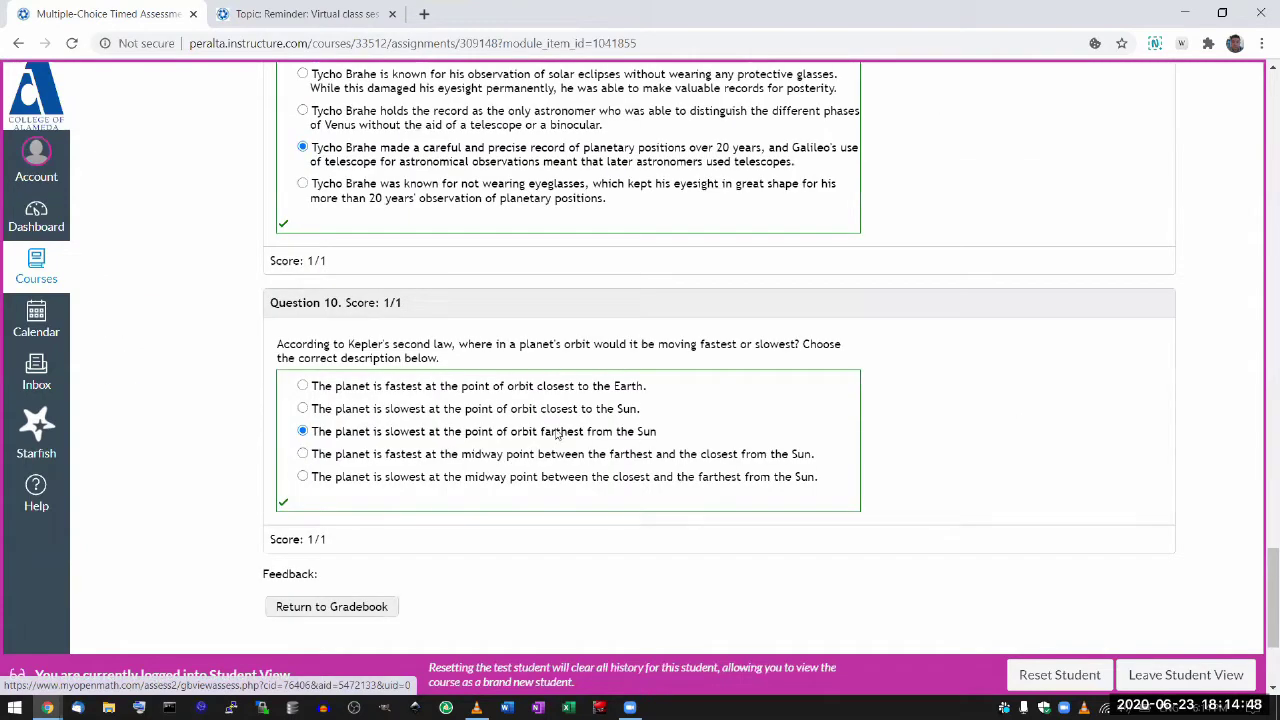
{"action": "scroll", "coordinate": [509, 335], "scroll_direction": "up", "scroll_amount": 7}
{"action": "scroll", "coordinate": [509, 335], "scroll_direction": "up", "scroll_amount": 8}
{"action": "scroll", "coordinate": [509, 335], "scroll_direction": "up", "scroll_amount": 10}
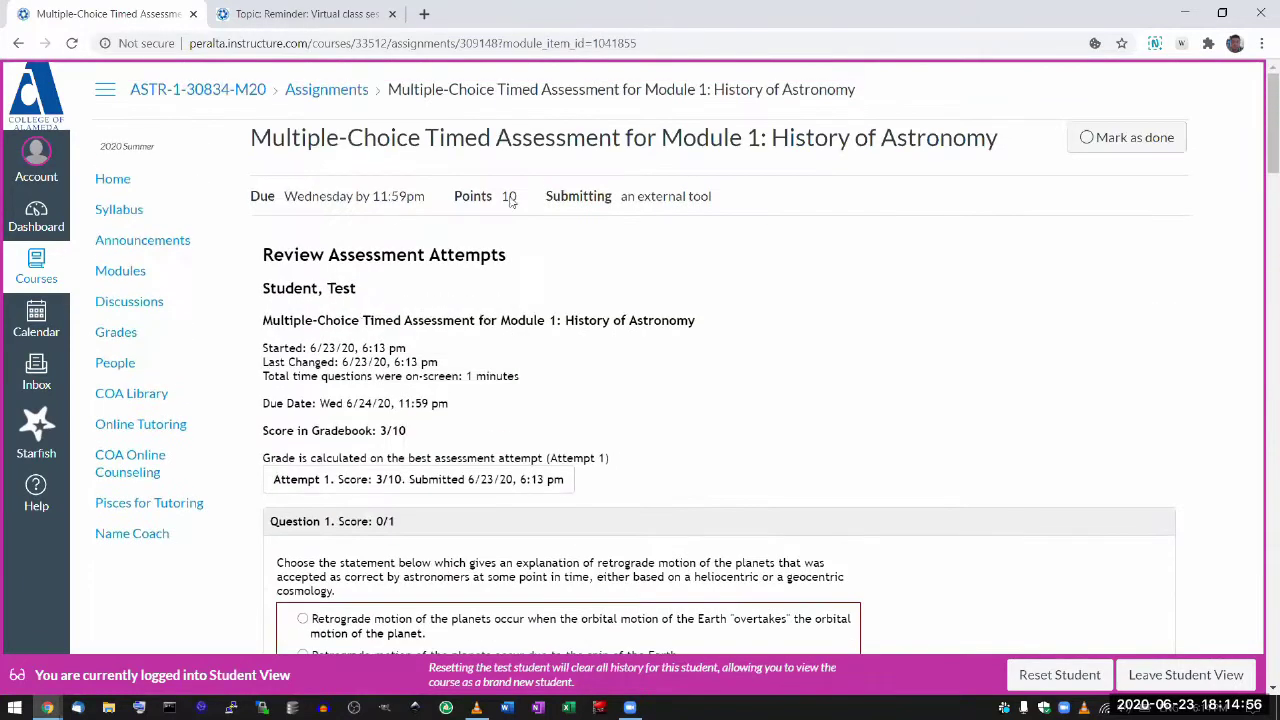
Step: Open myopenmath.com in a new tab and keep students' work visible after submission
{"action": "left_click", "coordinate": [424, 14]}
{"action": "type", "text": "myopenmath.com/course/addassessment2.php?id=5472133&block=0&cid=76406"}
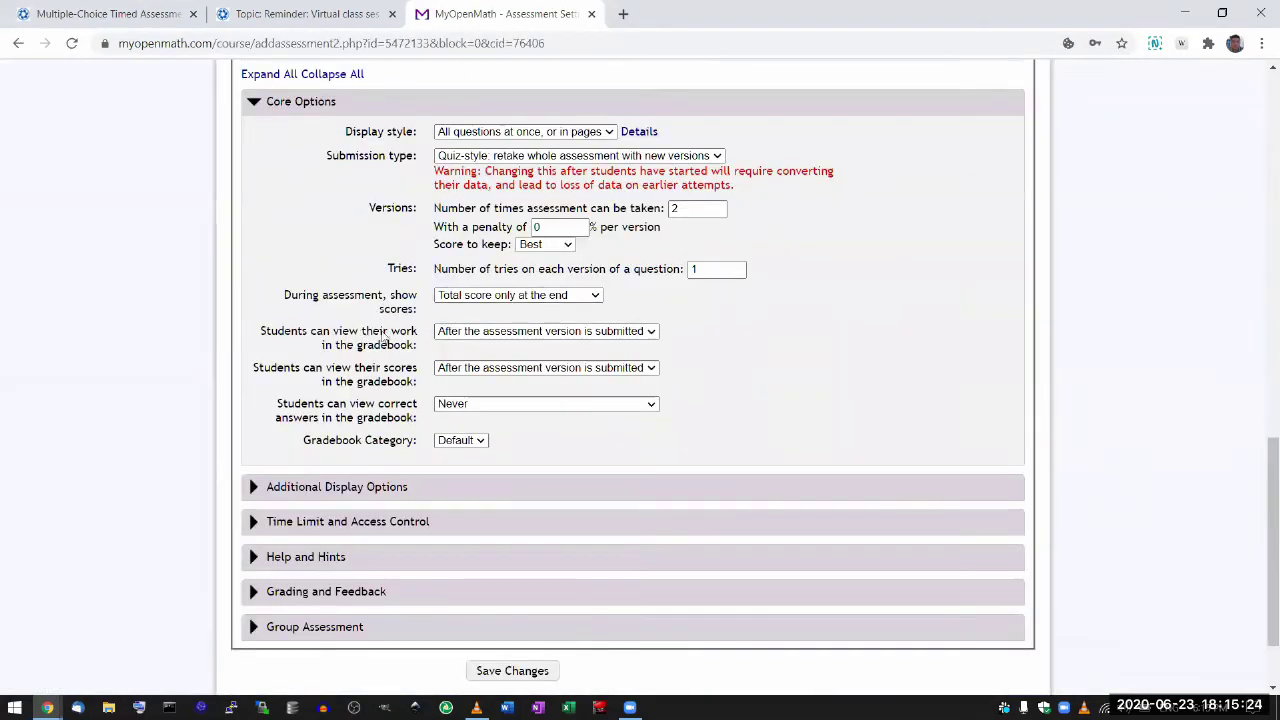
{"action": "left_click", "coordinate": [465, 335]}
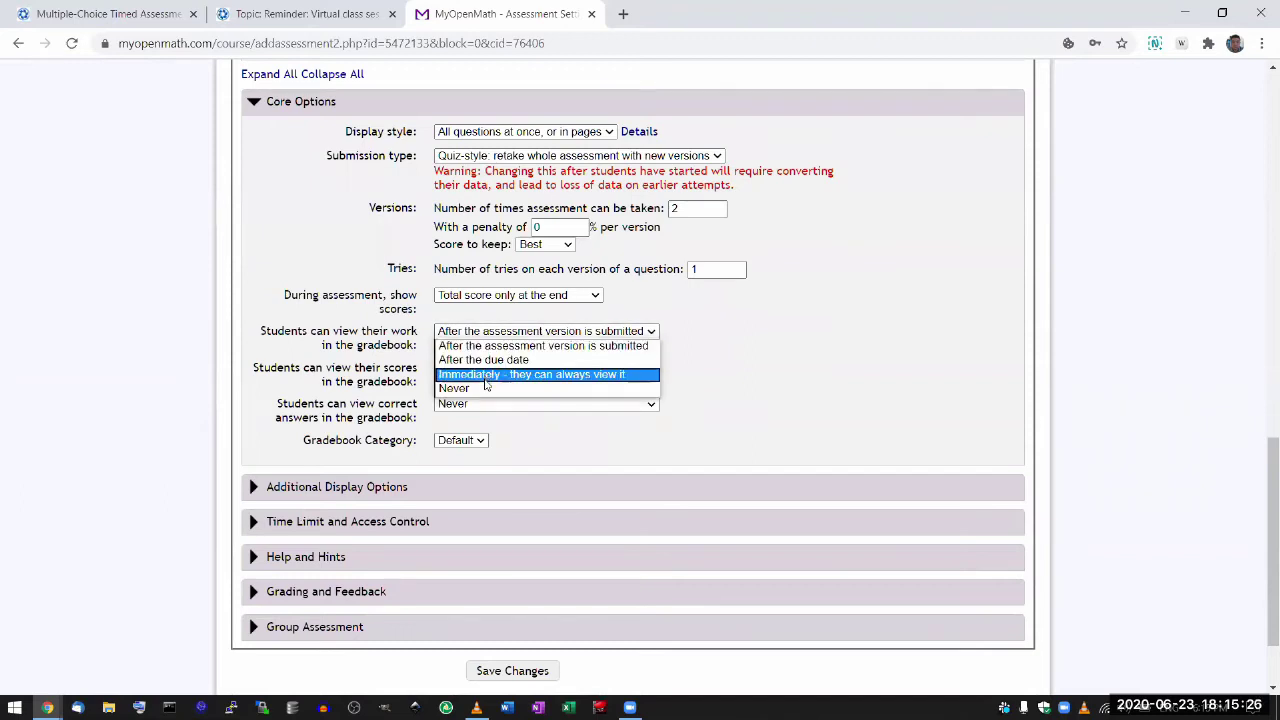
{"action": "left_click", "coordinate": [488, 389]}
{"action": "left_click", "coordinate": [497, 335]}
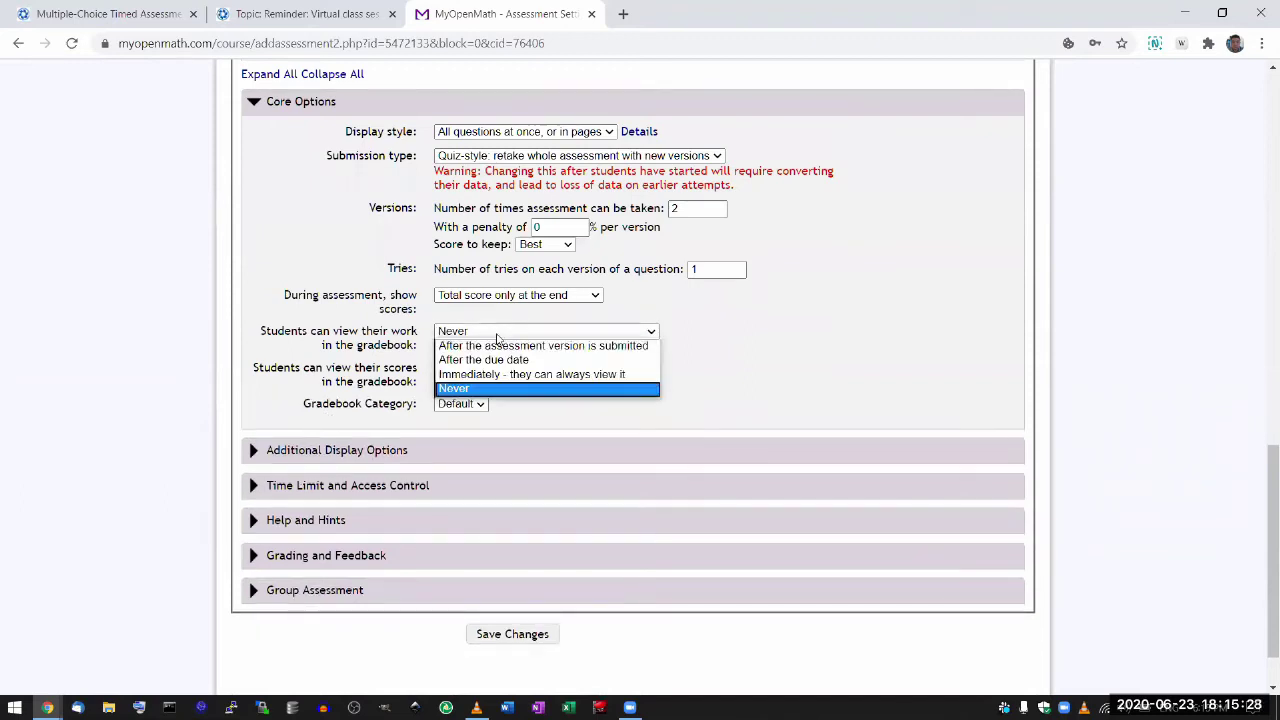
{"action": "left_click", "coordinate": [497, 389]}
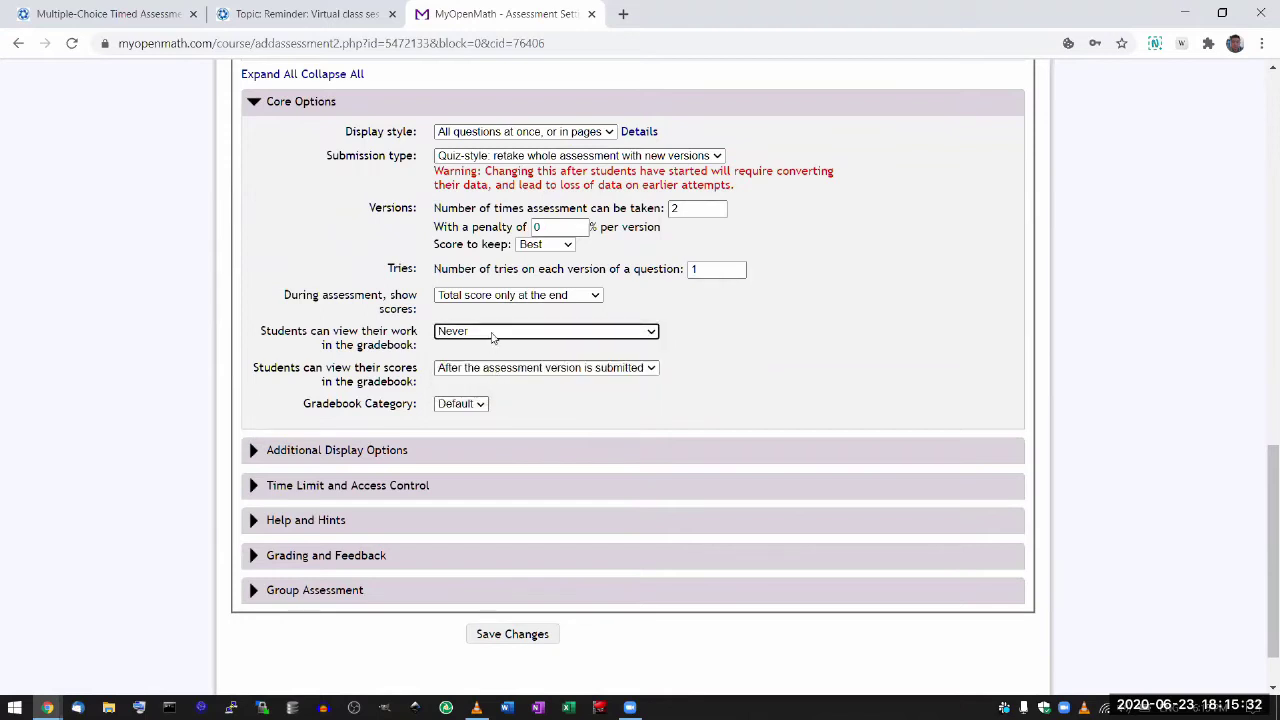
{"action": "left_click", "coordinate": [494, 340]}
{"action": "left_click", "coordinate": [490, 345]}
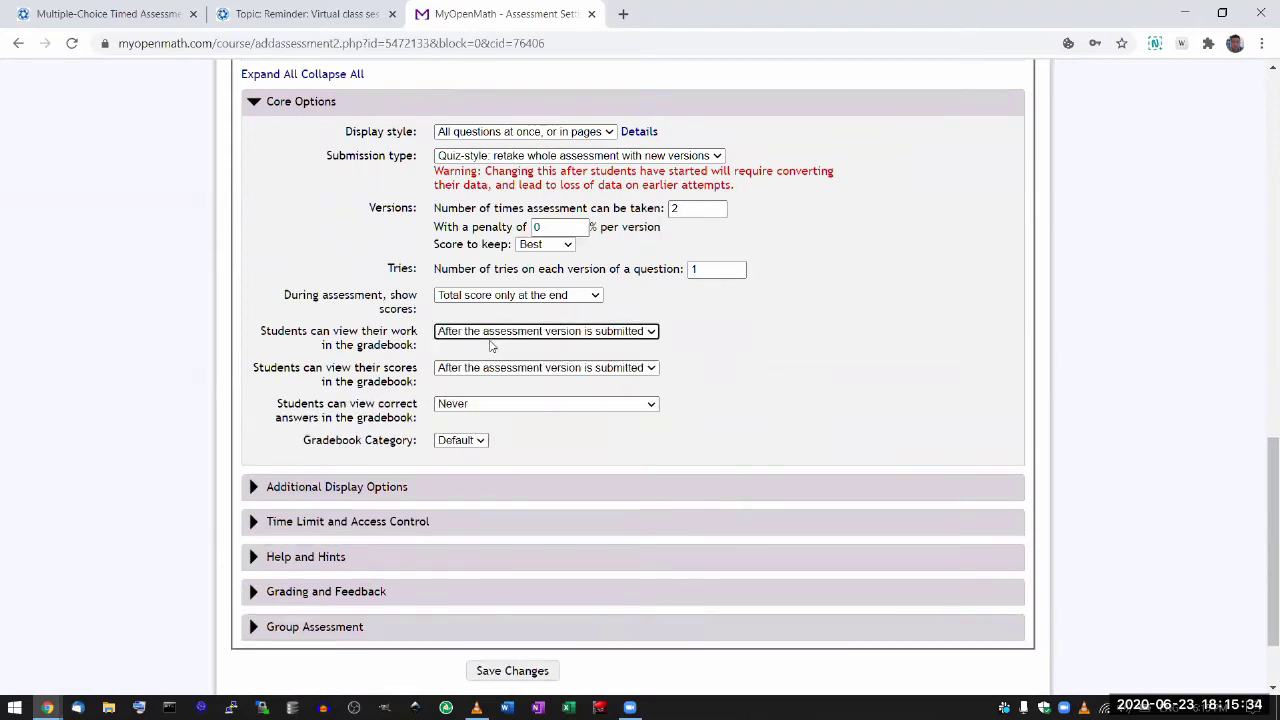
Step: Set 'Students can view their scores' to Never and save the assessment settings
{"action": "left_click", "coordinate": [586, 368]}
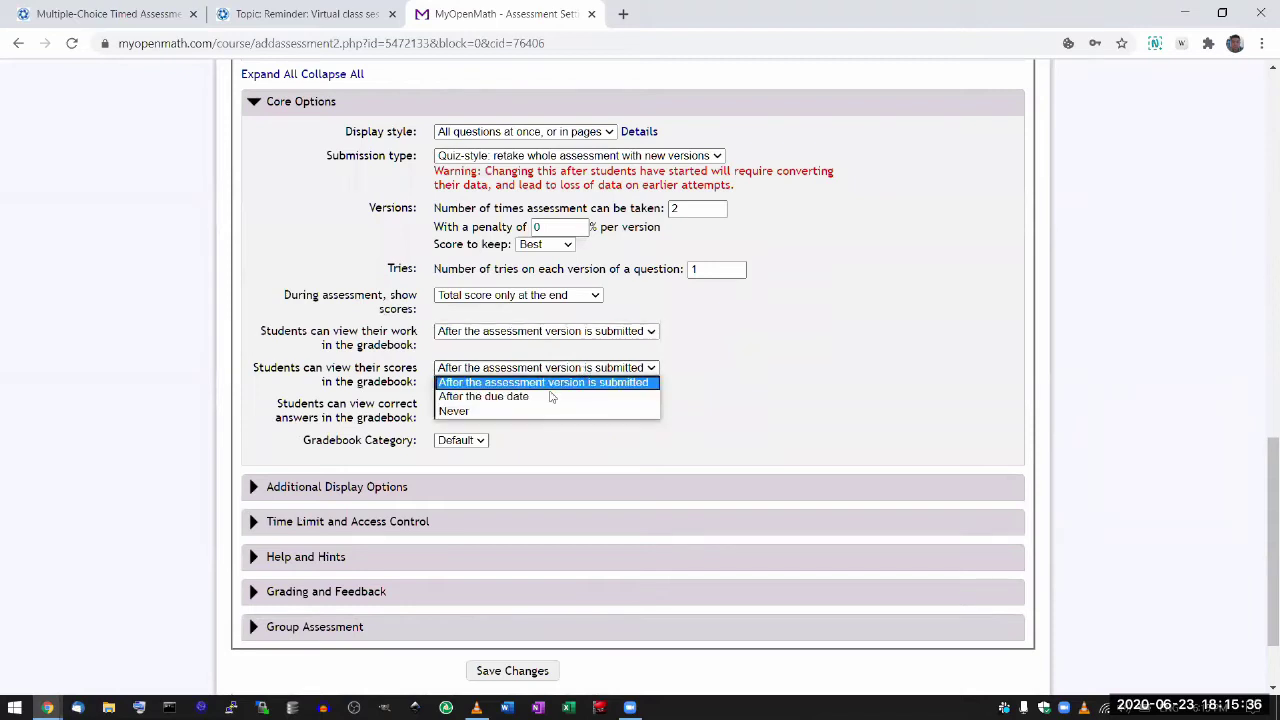
{"action": "left_click", "coordinate": [521, 410]}
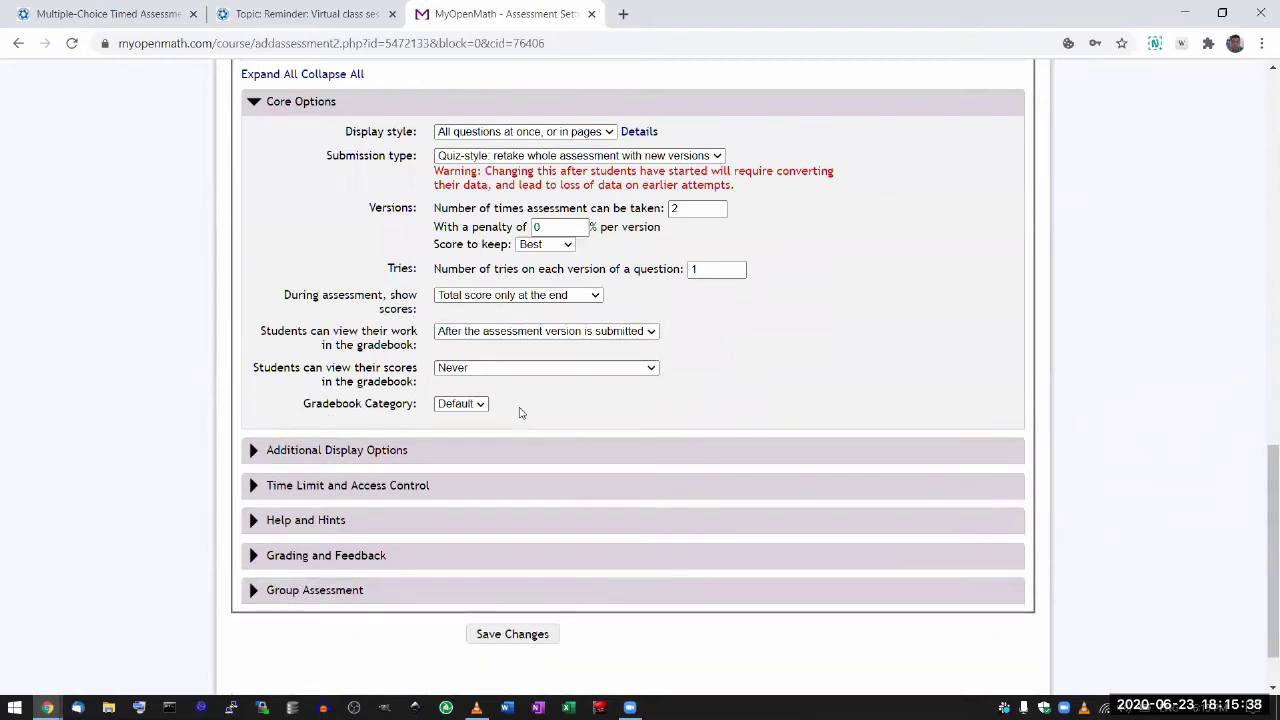
{"action": "scroll", "coordinate": [519, 412], "scroll_direction": "down", "scroll_amount": 1}
{"action": "left_click", "coordinate": [505, 572]}
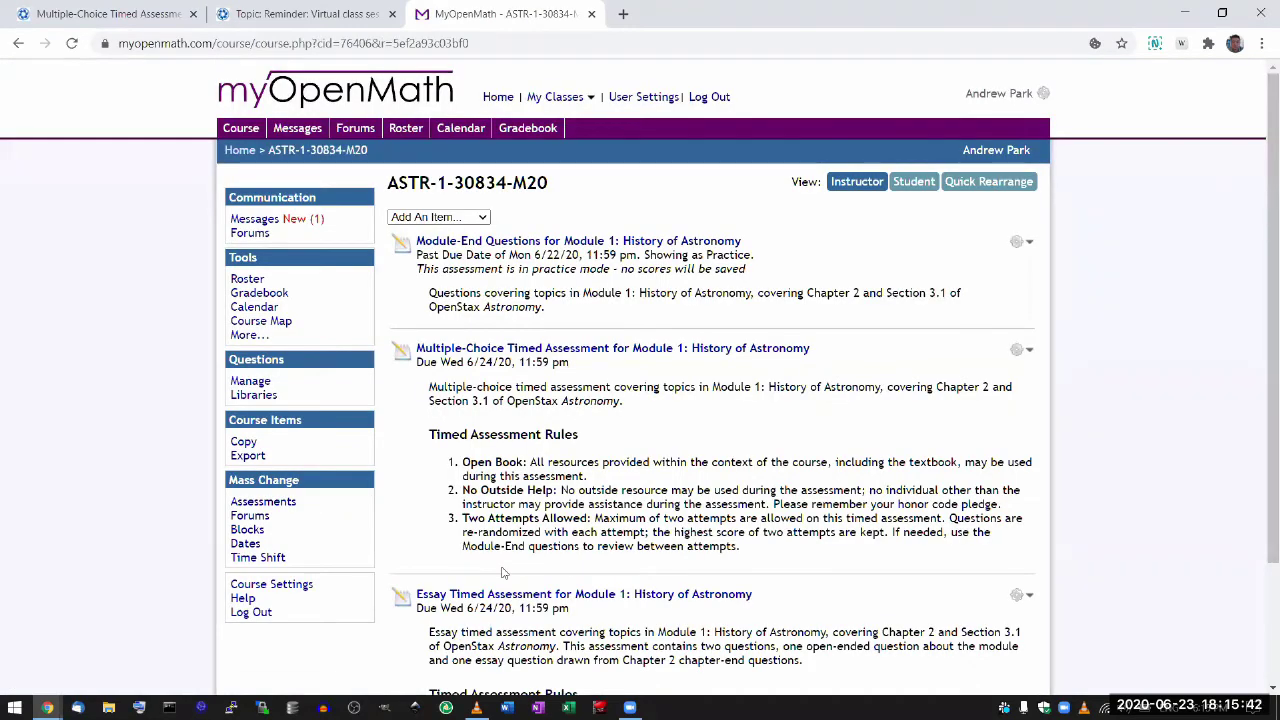
Step: In the Essay Timed Assessment settings, set score viewing to Never and save
{"action": "scroll", "coordinate": [645, 595], "scroll_direction": "down", "scroll_amount": 2}
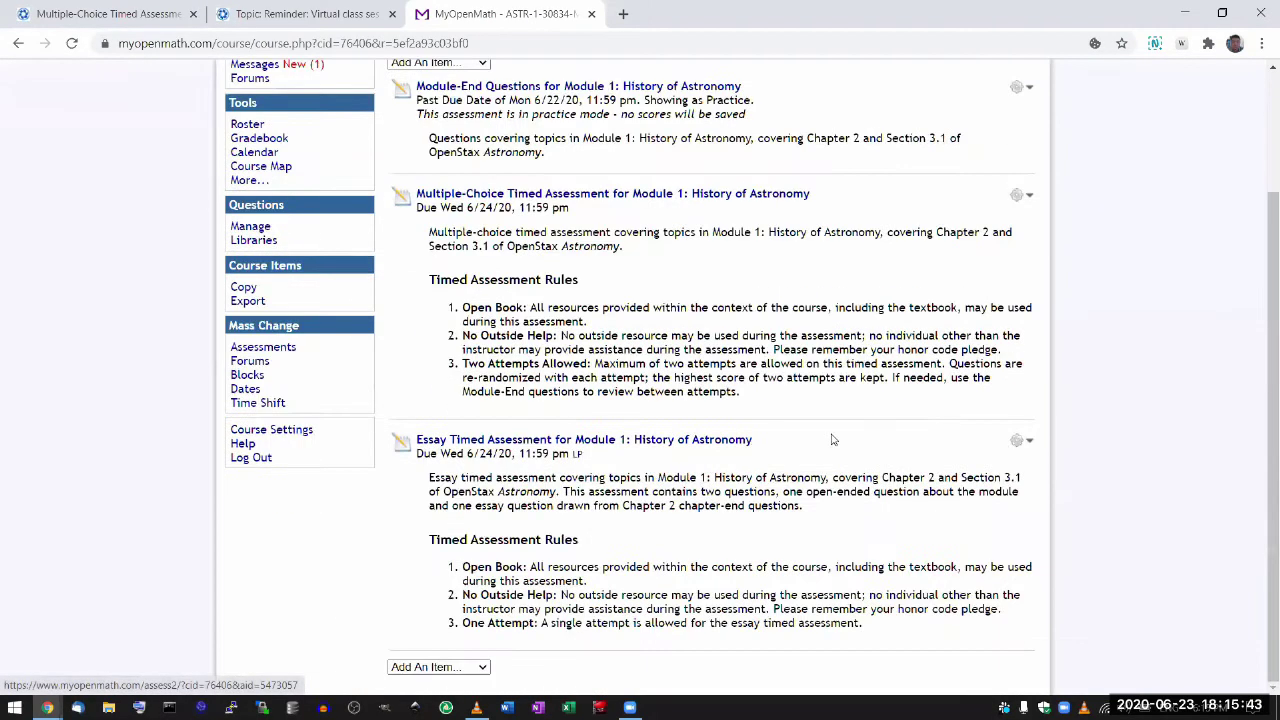
{"action": "left_click", "coordinate": [1017, 442]}
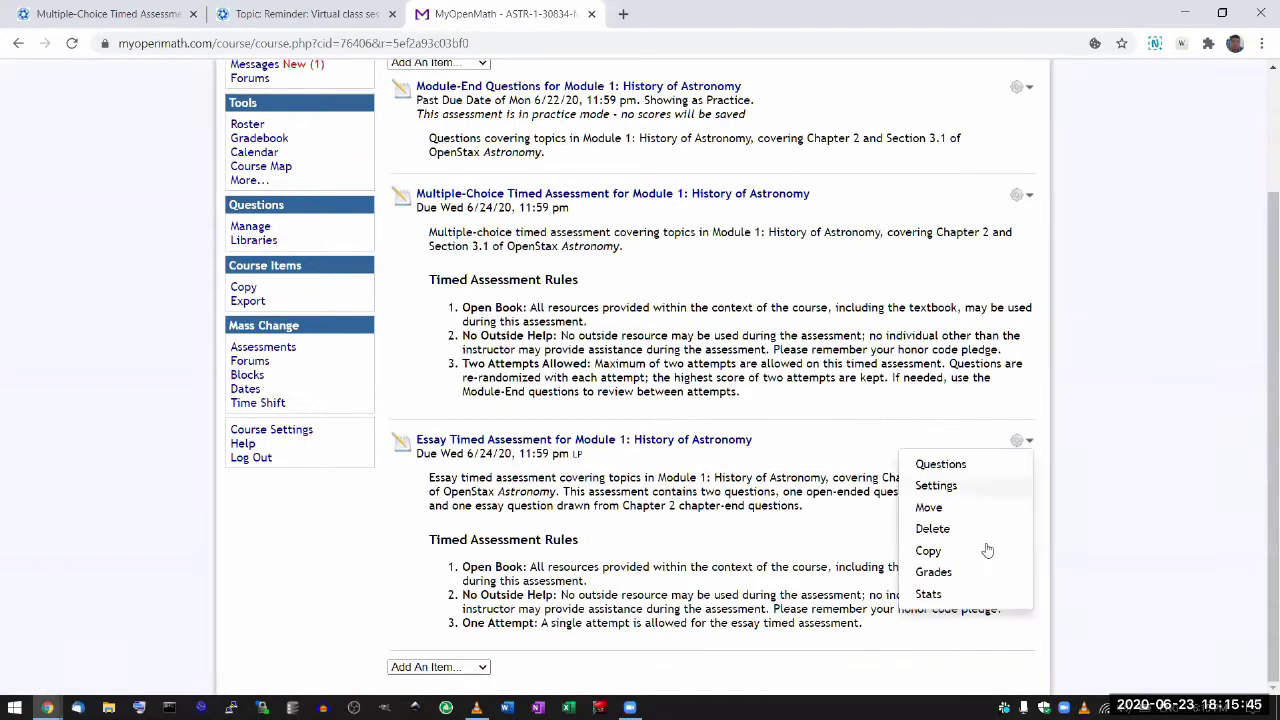
{"action": "left_click", "coordinate": [942, 488]}
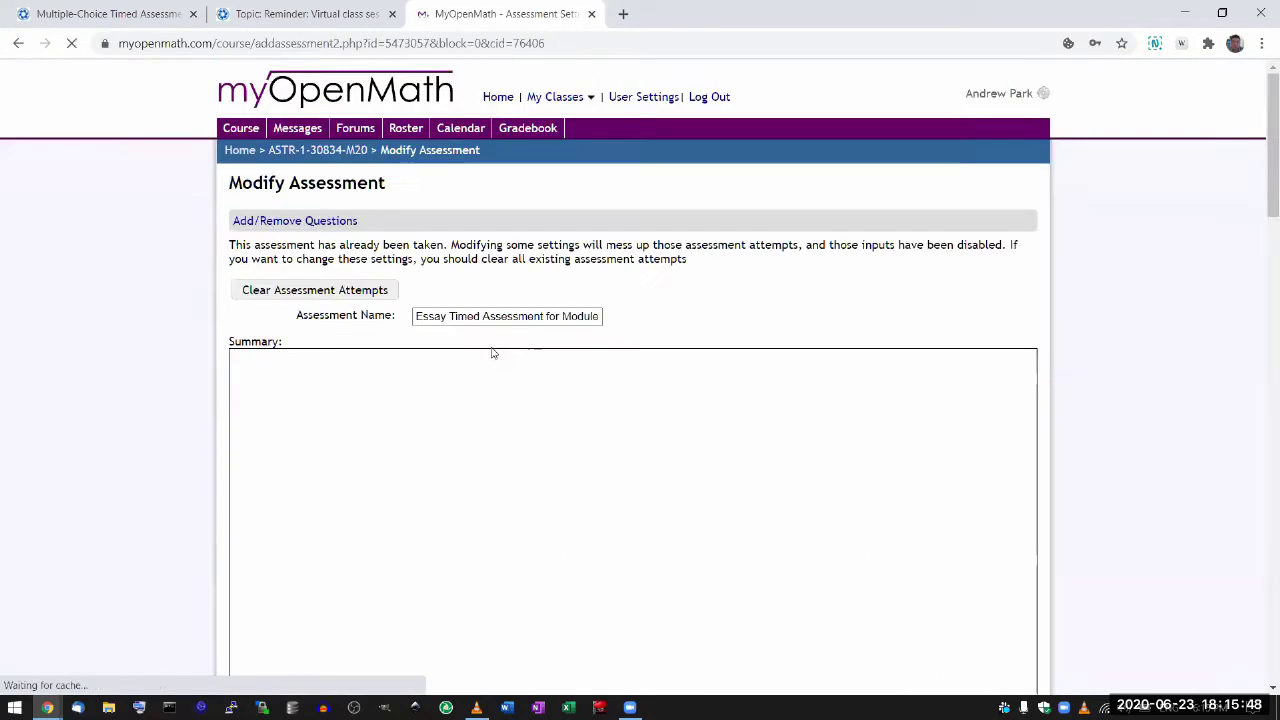
{"action": "scroll", "coordinate": [505, 395], "scroll_direction": "down", "scroll_amount": 4}
{"action": "scroll", "coordinate": [510, 388], "scroll_direction": "down", "scroll_amount": 8}
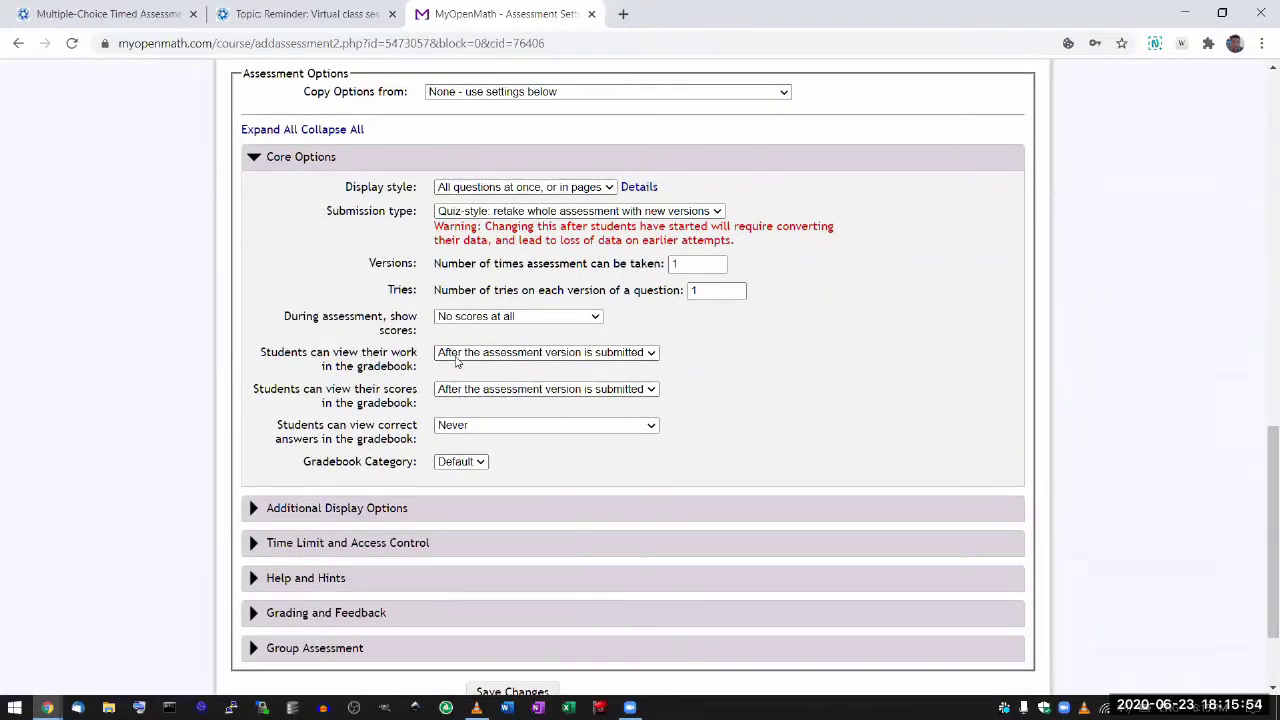
{"action": "left_click", "coordinate": [455, 392]}
{"action": "left_click", "coordinate": [455, 432]}
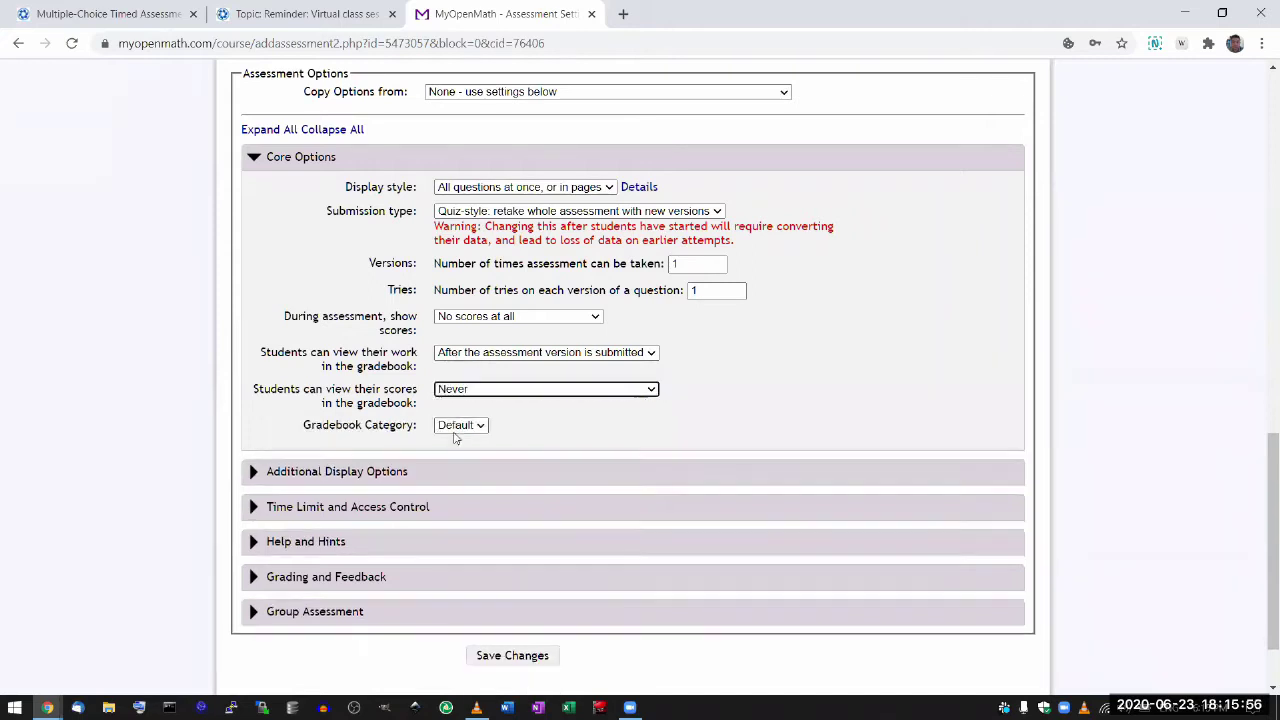
{"action": "scroll", "coordinate": [521, 450], "scroll_direction": "down", "scroll_amount": 2}
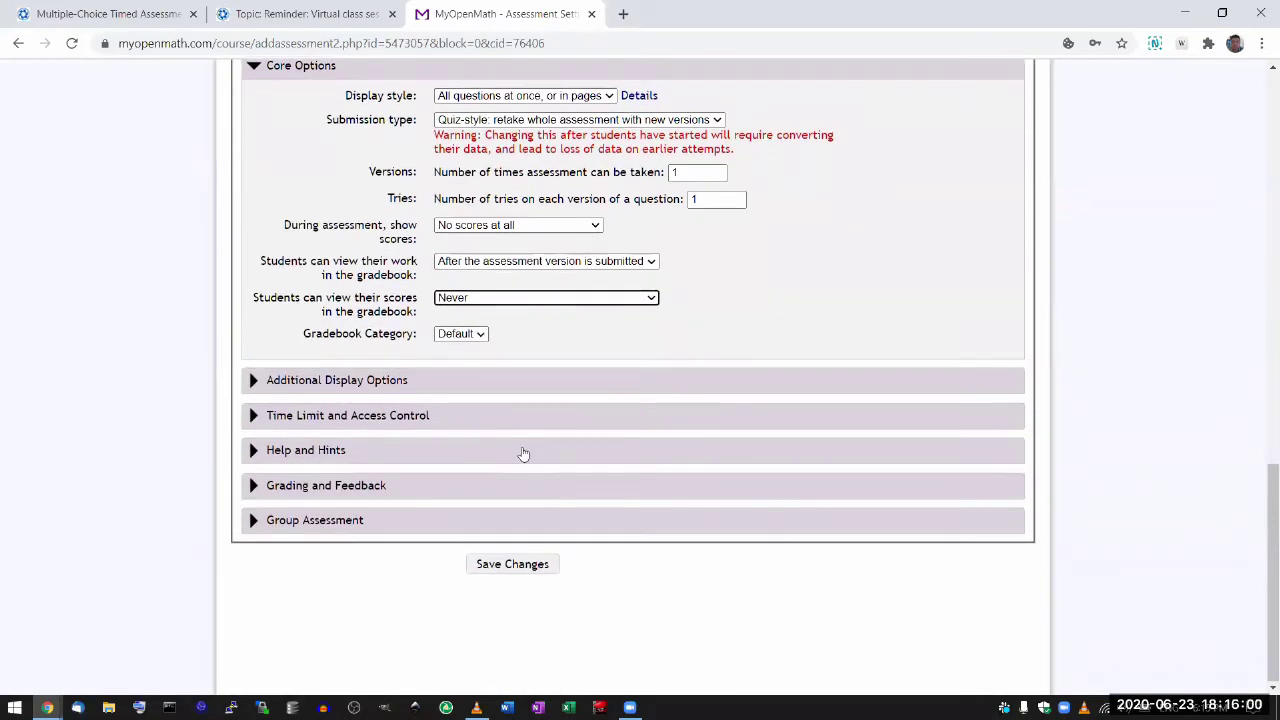
{"action": "left_click", "coordinate": [538, 569]}
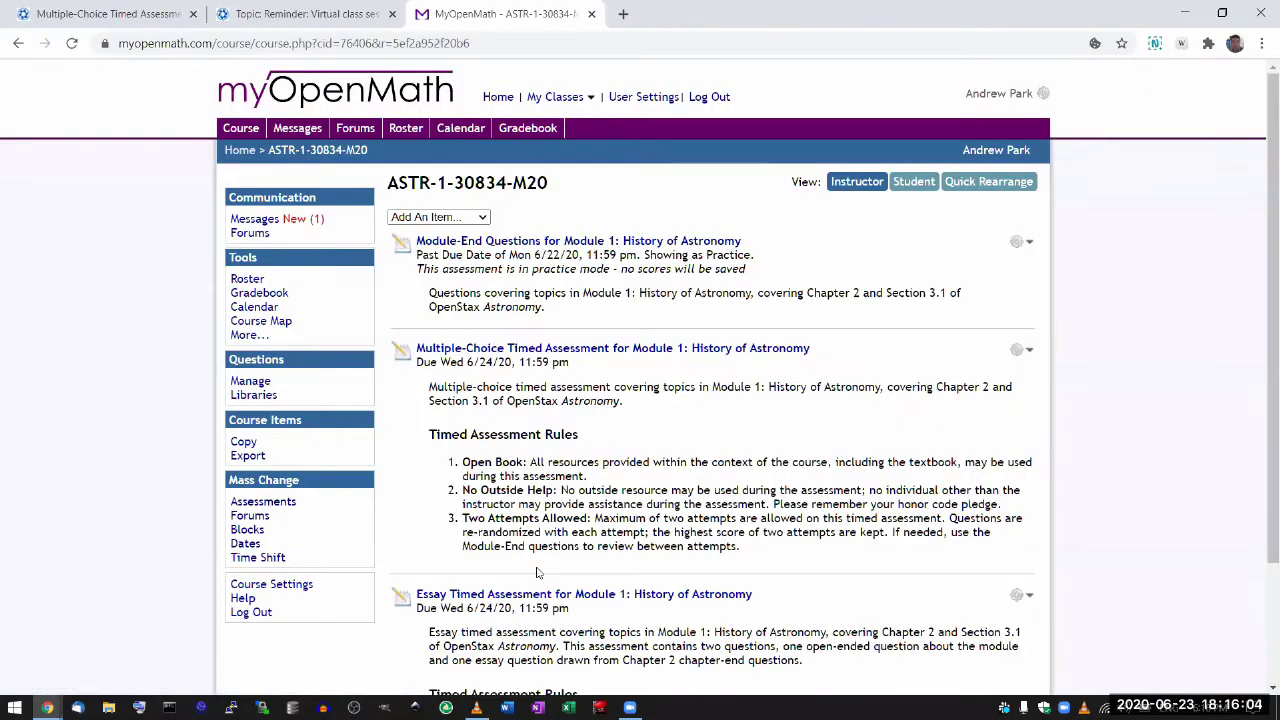
Step: Go to the MyOpenMath home page and highlight the new 'Question about #6' message
{"action": "scroll", "coordinate": [537, 572], "scroll_direction": "down", "scroll_amount": 1}
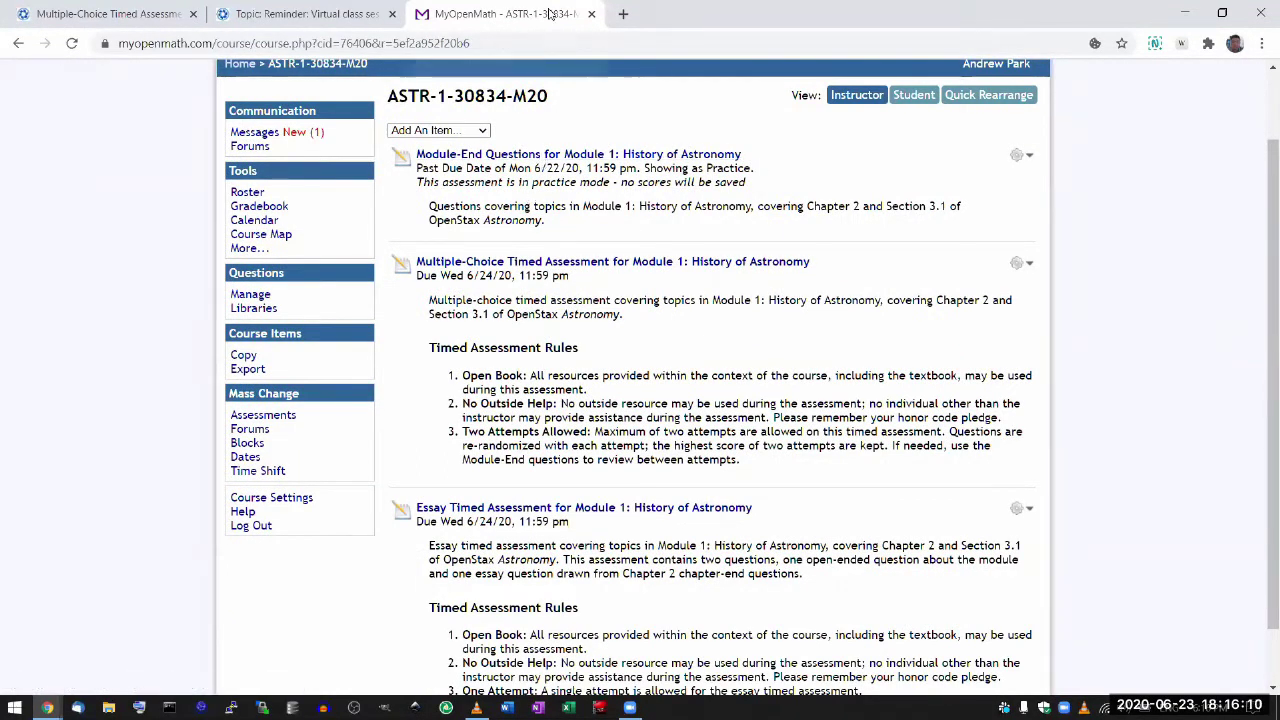
{"action": "scroll", "coordinate": [449, 170], "scroll_direction": "up", "scroll_amount": 1}
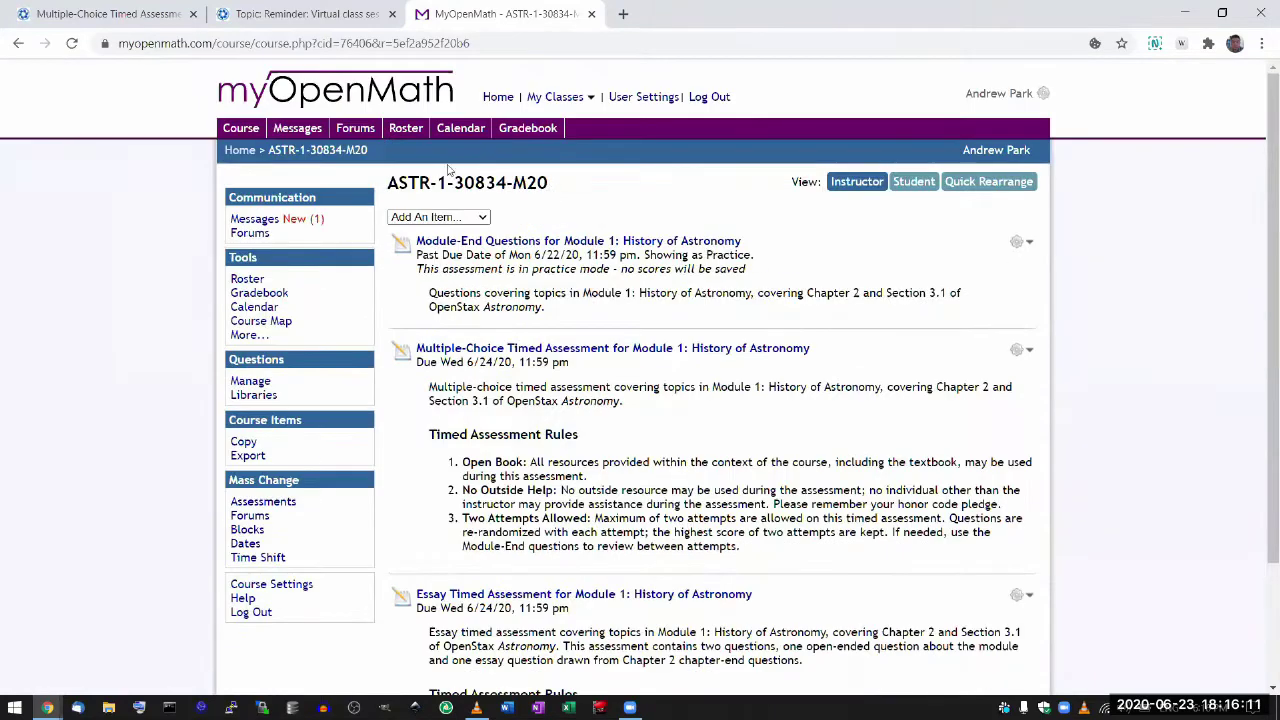
{"action": "left_click", "coordinate": [245, 155]}
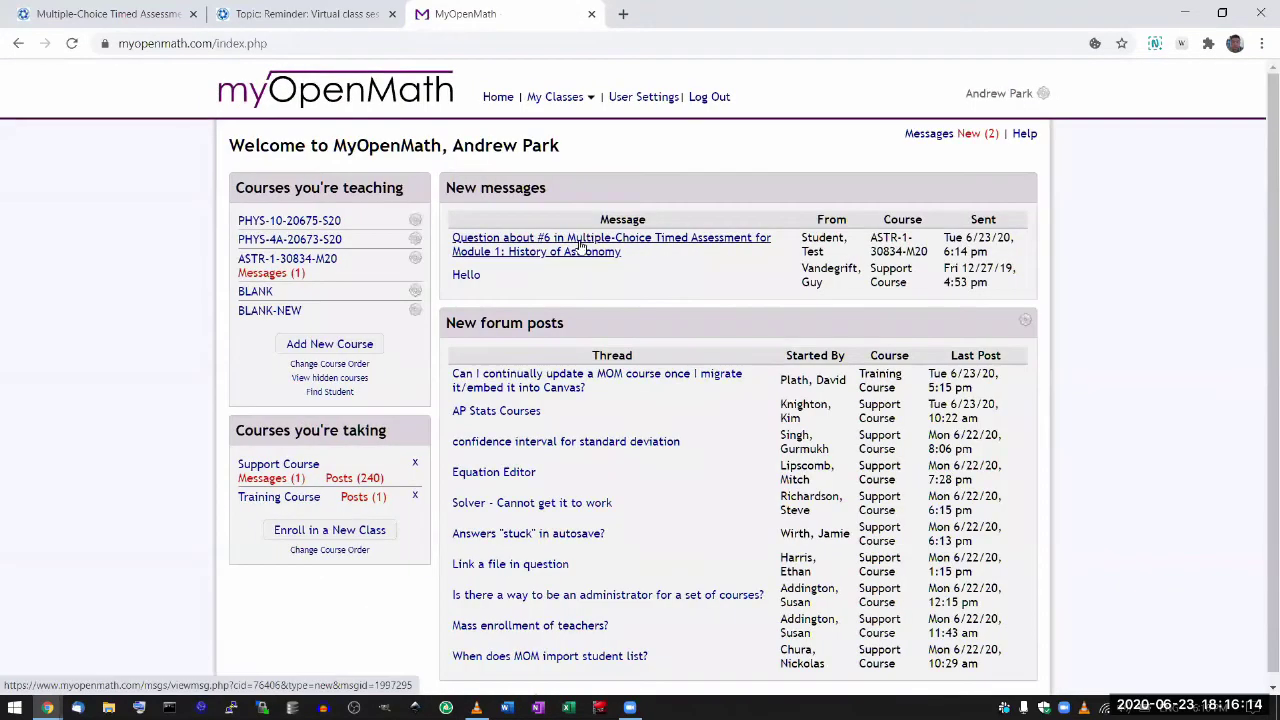
{"action": "left_click_drag", "start_coordinate": [641, 259], "coordinate": [452, 240]}
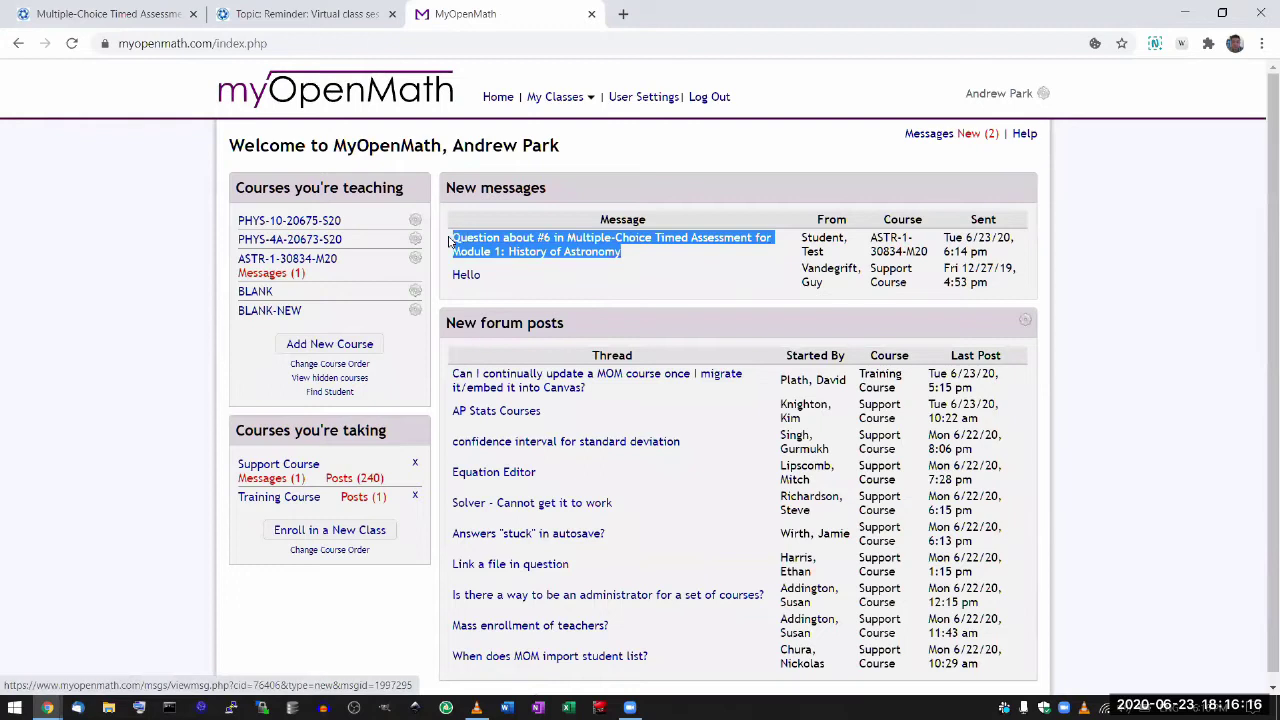
{"action": "left_click", "coordinate": [823, 248]}
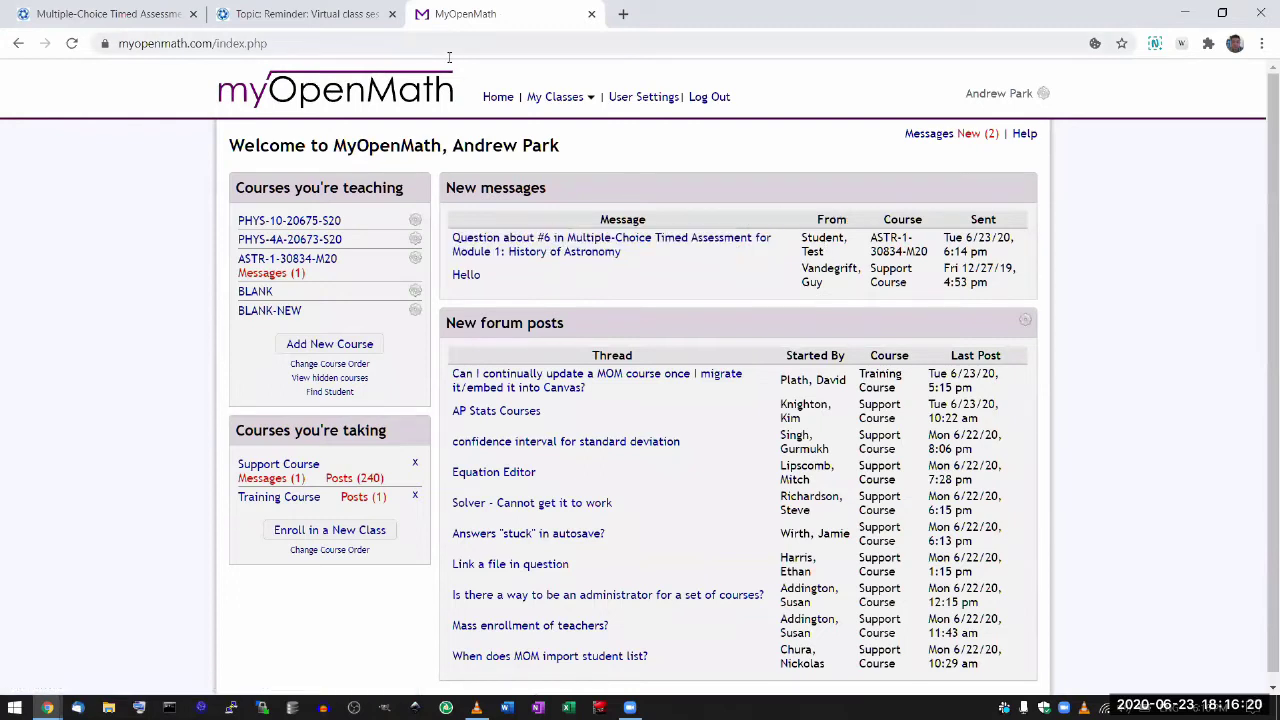
Step: Switch back to Canvas and reload the assessment page to apply the hidden-score settings
{"action": "left_click", "coordinate": [85, 17]}
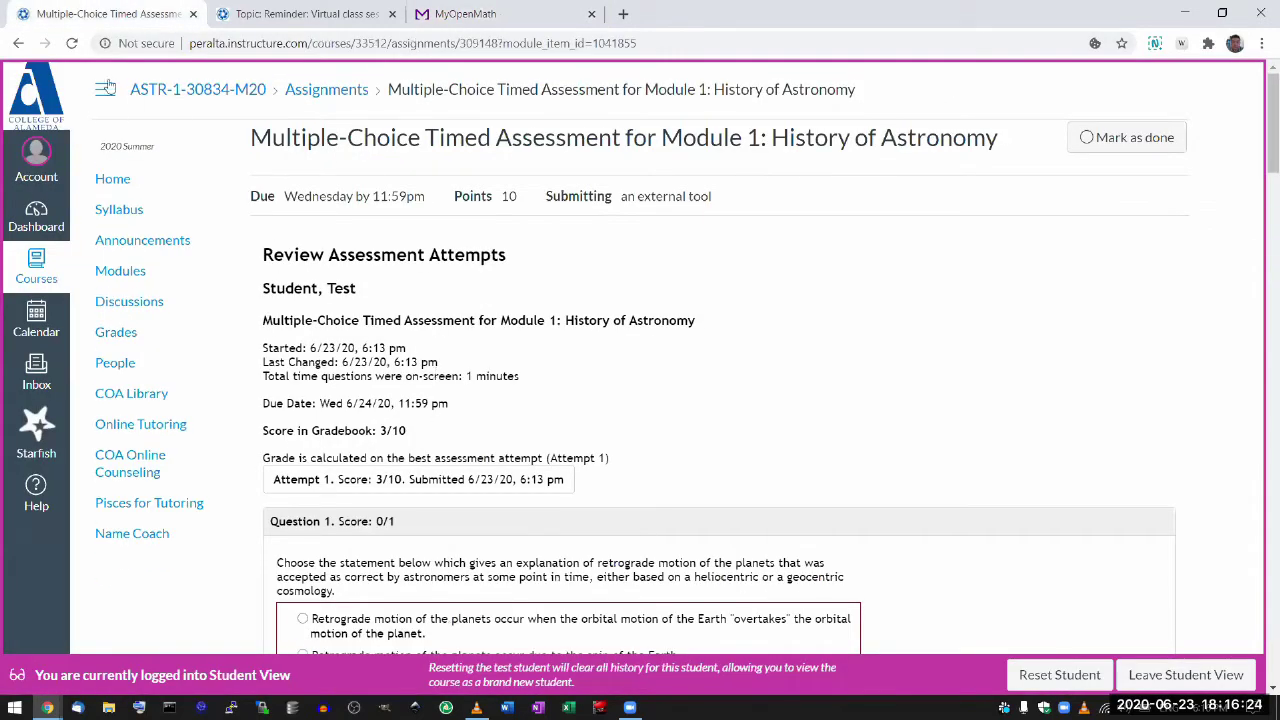
{"action": "left_click", "coordinate": [74, 45]}
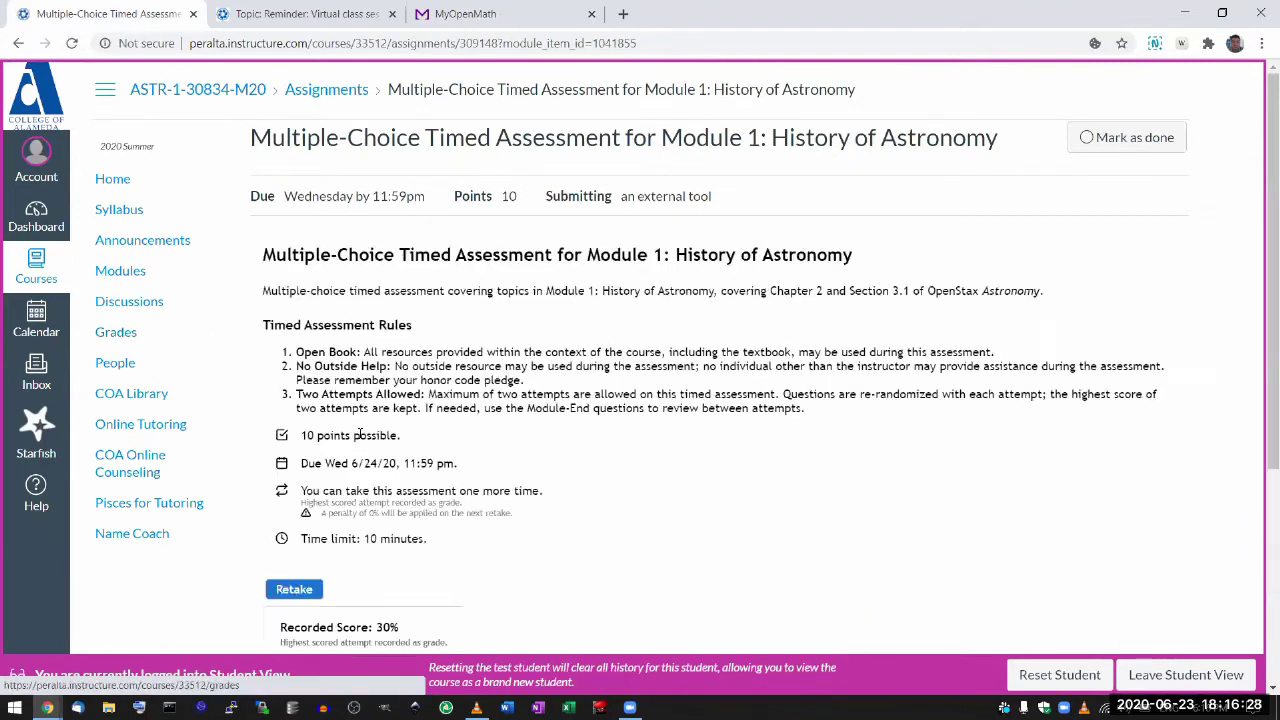
{"action": "scroll", "coordinate": [470, 465], "scroll_direction": "down", "scroll_amount": 3}
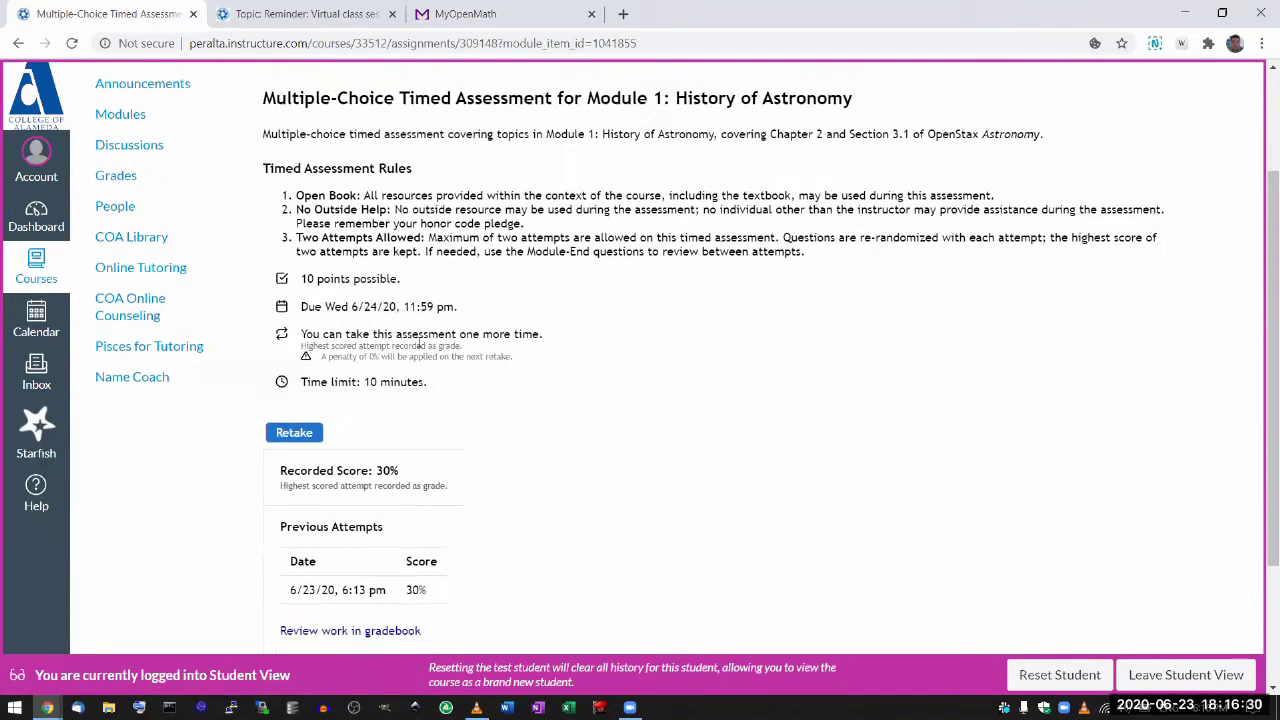
{"action": "scroll", "coordinate": [420, 348], "scroll_direction": "down", "scroll_amount": 3}
Step: Open the attempt review and scroll through all ten submitted answers and back up
{"action": "left_click", "coordinate": [394, 449]}
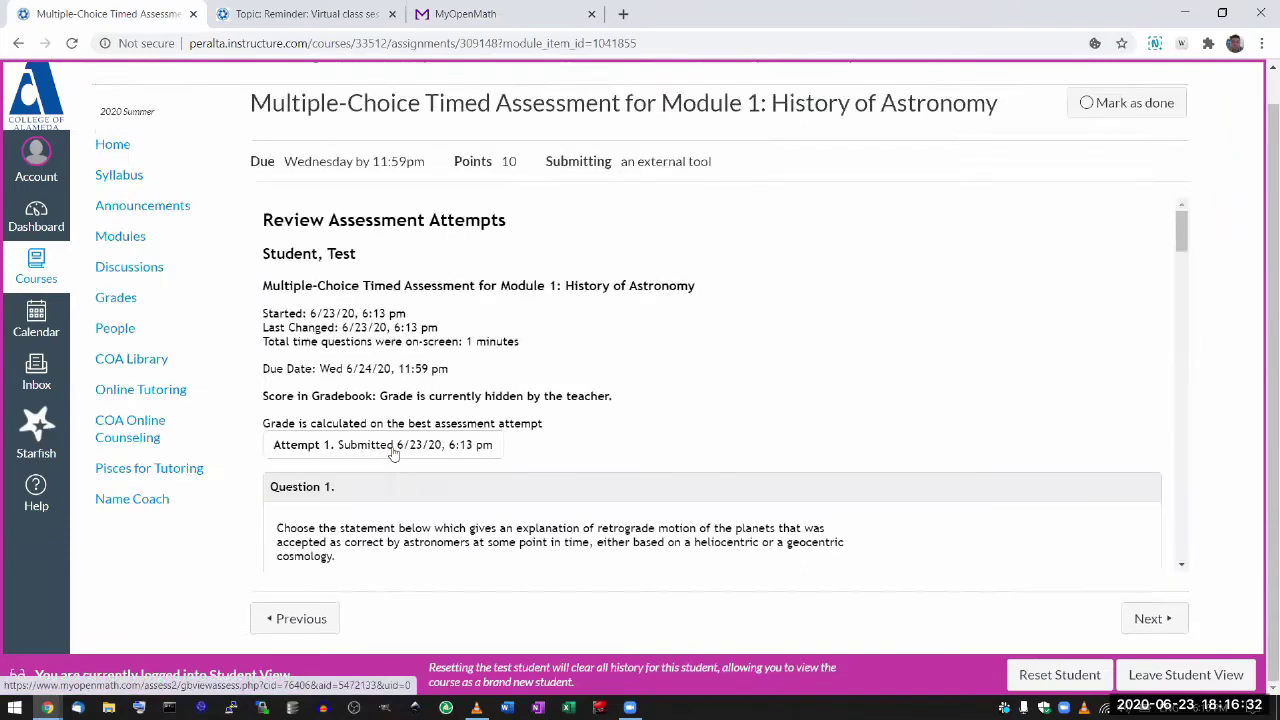
{"action": "scroll", "coordinate": [394, 454], "scroll_direction": "down", "scroll_amount": 3}
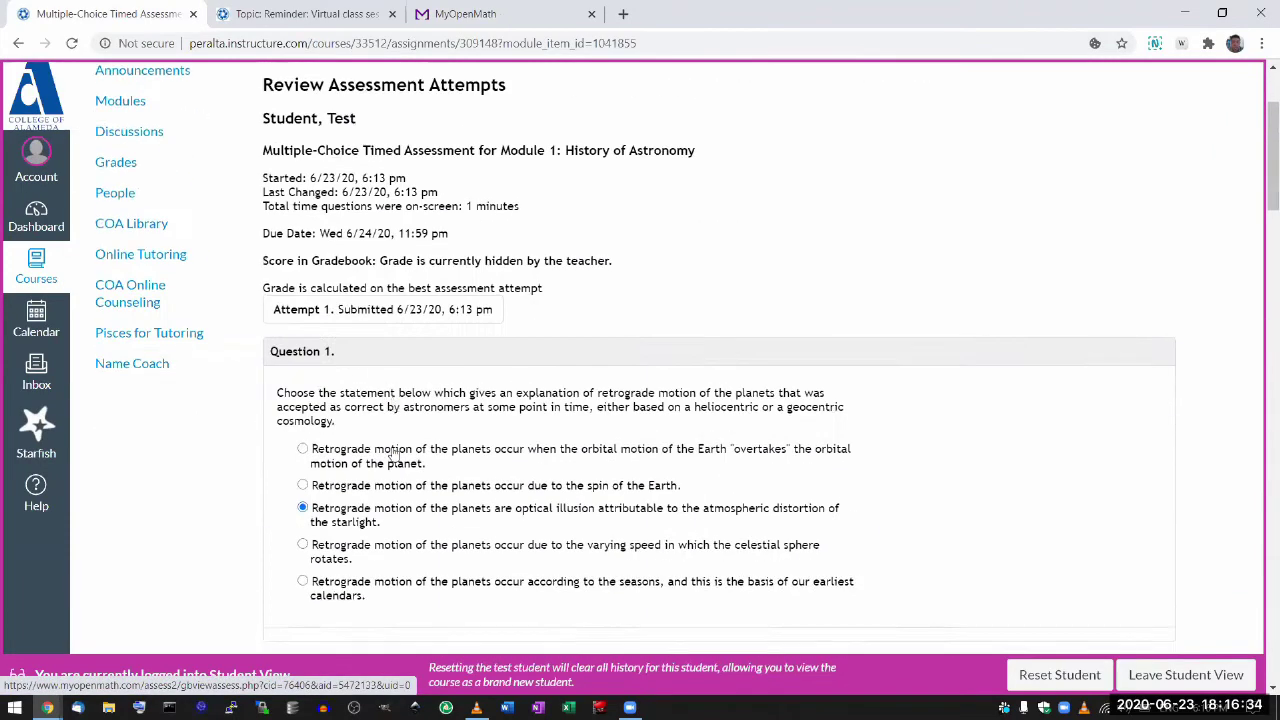
{"action": "scroll", "coordinate": [394, 454], "scroll_direction": "down", "scroll_amount": 3}
{"action": "scroll", "coordinate": [394, 454], "scroll_direction": "down", "scroll_amount": 6}
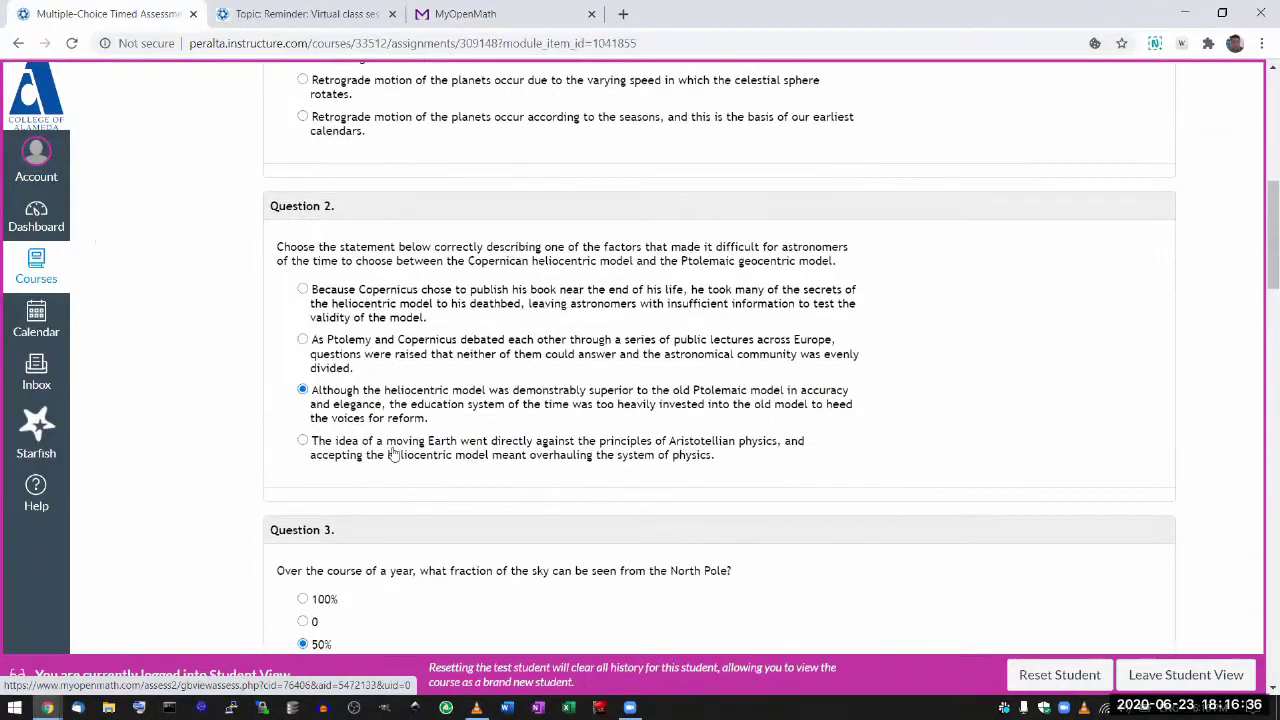
{"action": "scroll", "coordinate": [394, 454], "scroll_direction": "down", "scroll_amount": 11}
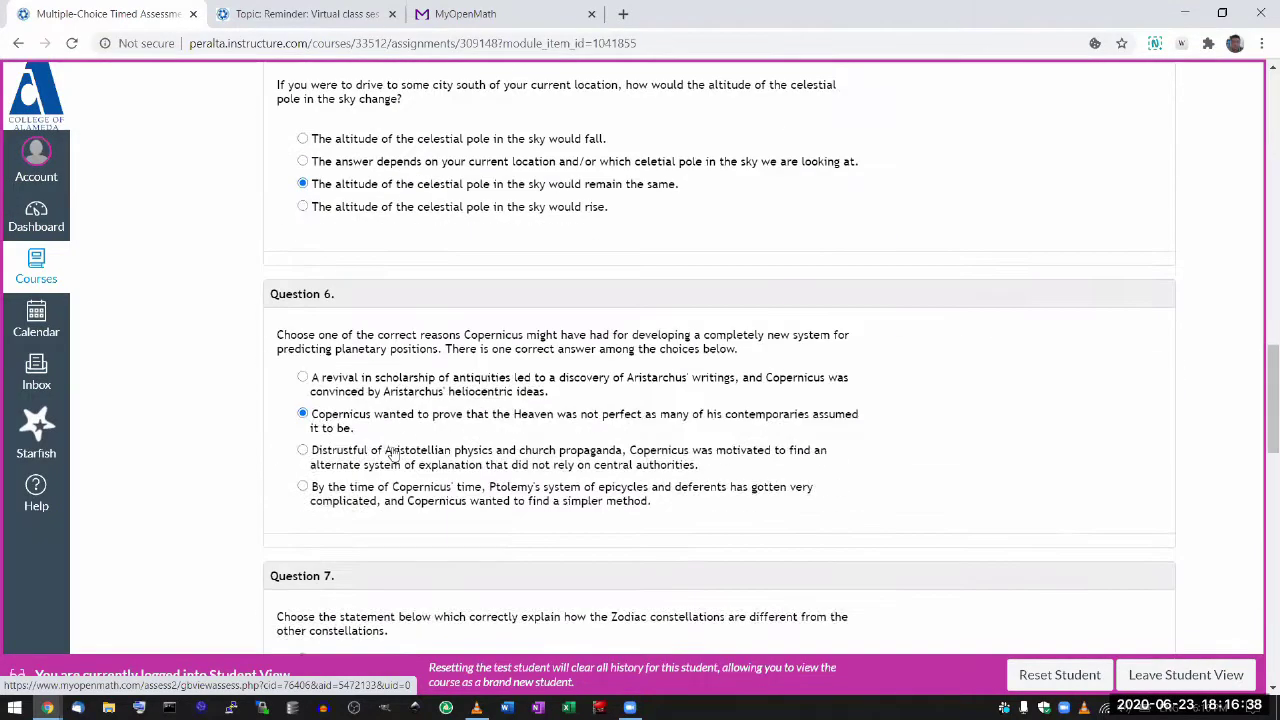
{"action": "scroll", "coordinate": [394, 454], "scroll_direction": "down", "scroll_amount": 5}
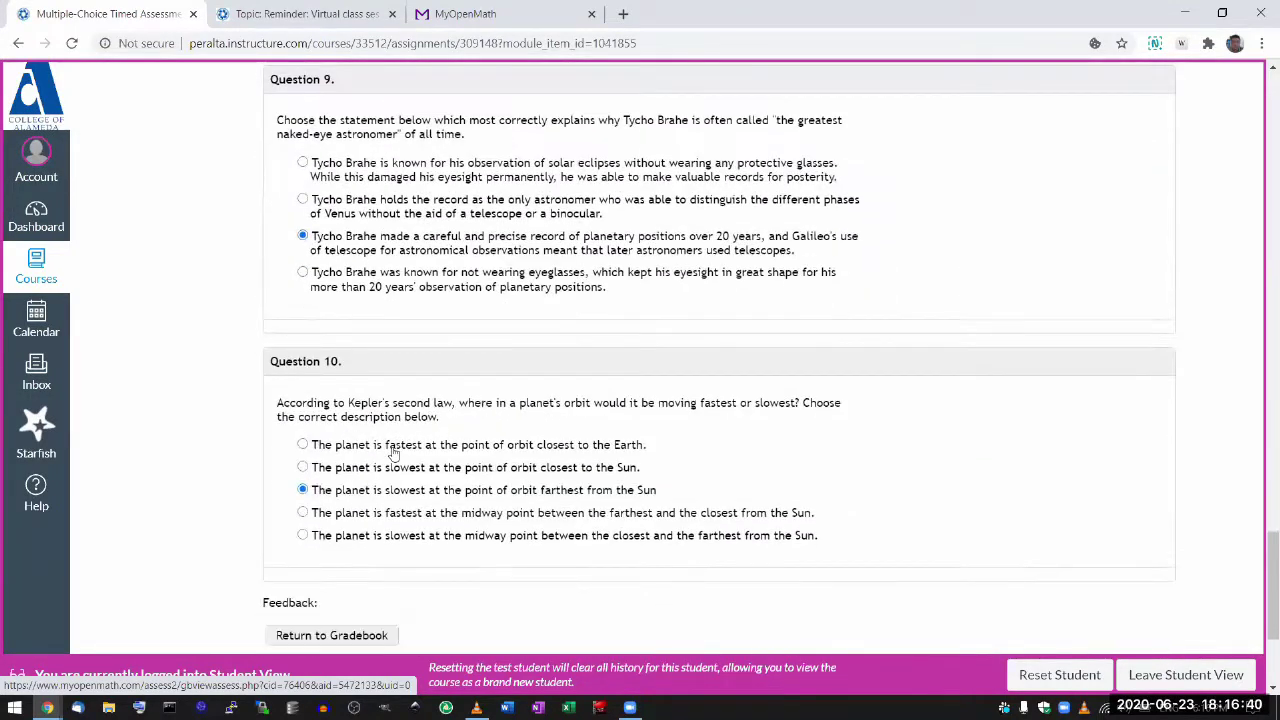
{"action": "scroll", "coordinate": [394, 454], "scroll_direction": "up", "scroll_amount": 20}
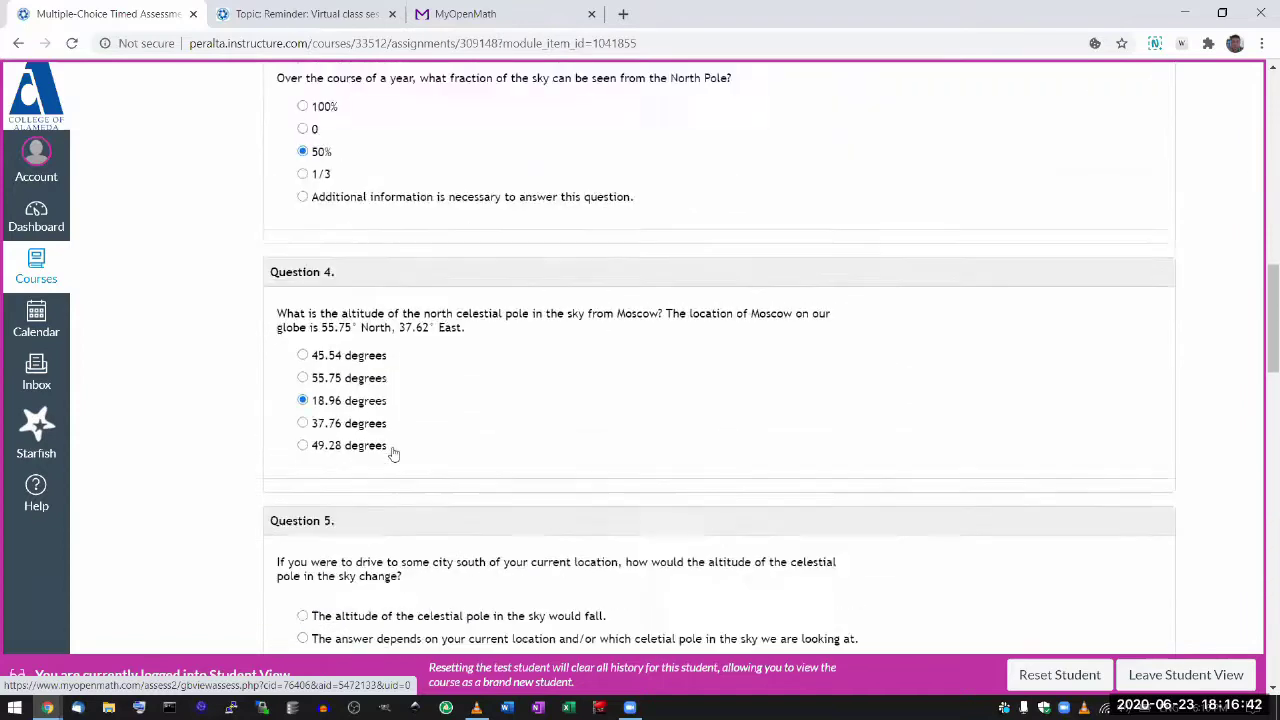
{"action": "scroll", "coordinate": [394, 454], "scroll_direction": "up", "scroll_amount": 2}
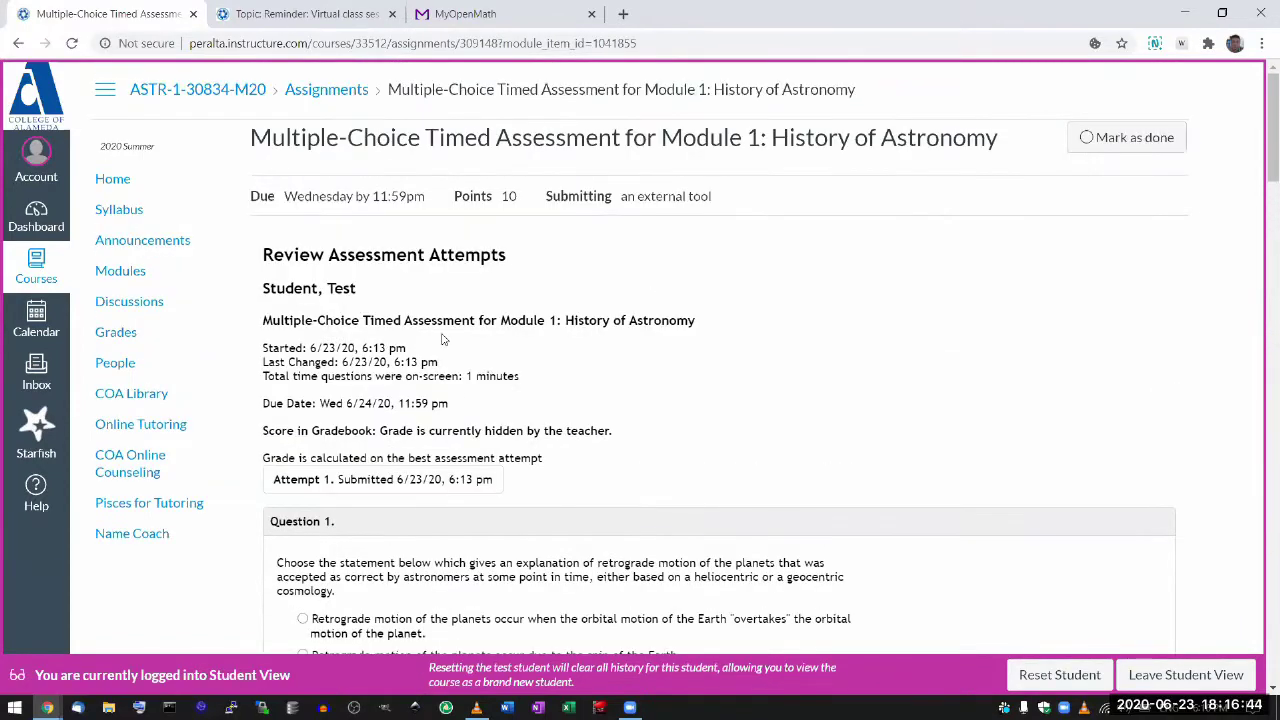
Step: Reload the assessment page and highlight the 30% first-attempt score and the 0% retake penalty
{"action": "left_click", "coordinate": [76, 44]}
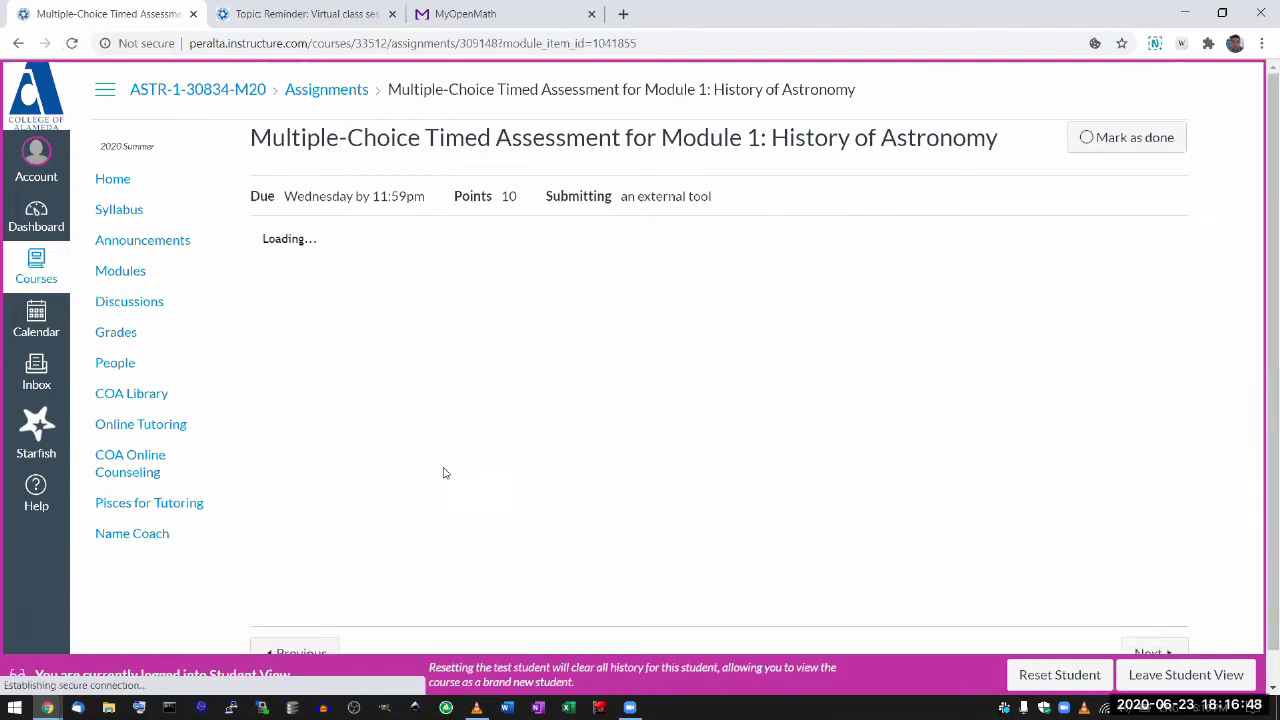
{"action": "scroll", "coordinate": [464, 471], "scroll_direction": "down", "scroll_amount": 2}
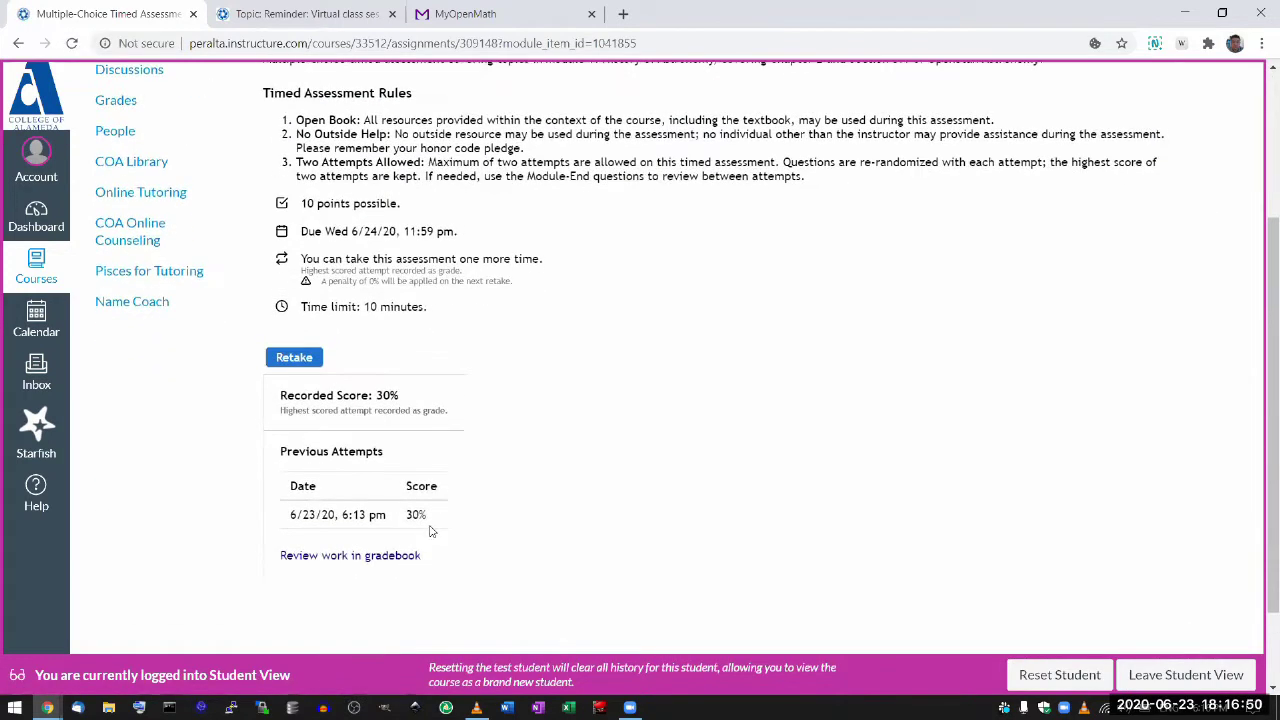
{"action": "left_click_drag", "start_coordinate": [435, 522], "coordinate": [296, 512]}
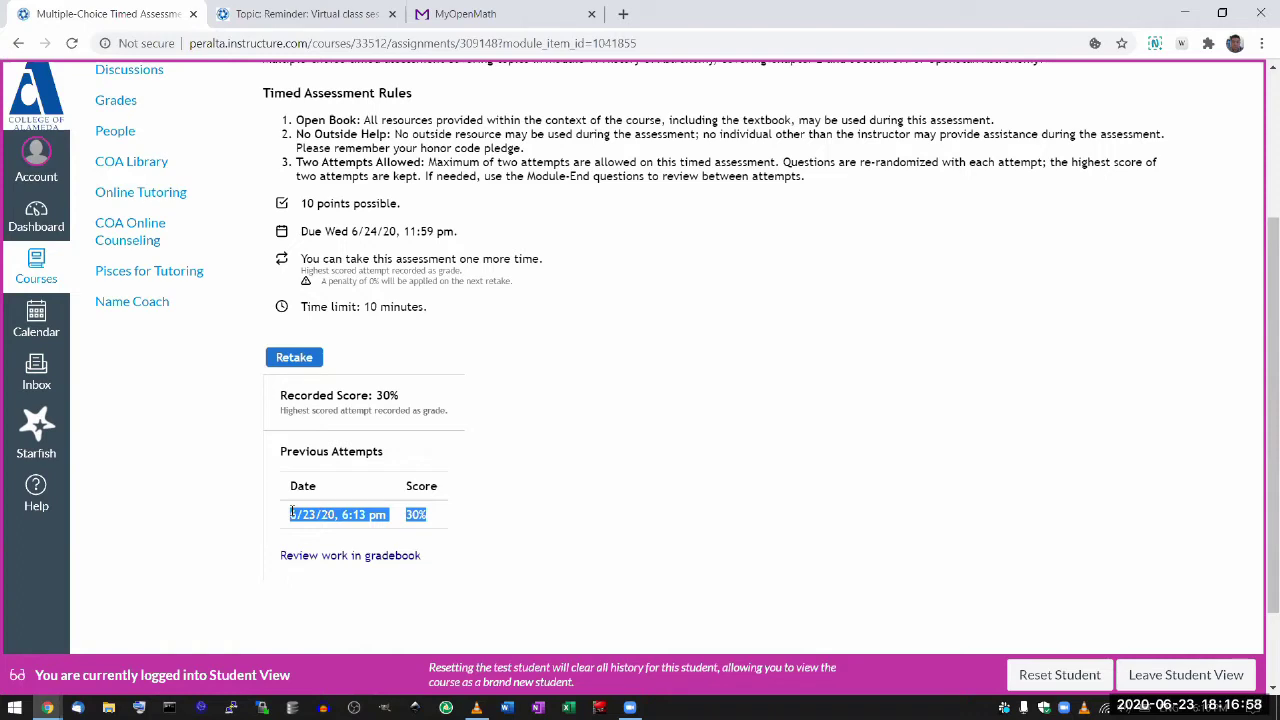
{"action": "left_click", "coordinate": [380, 427]}
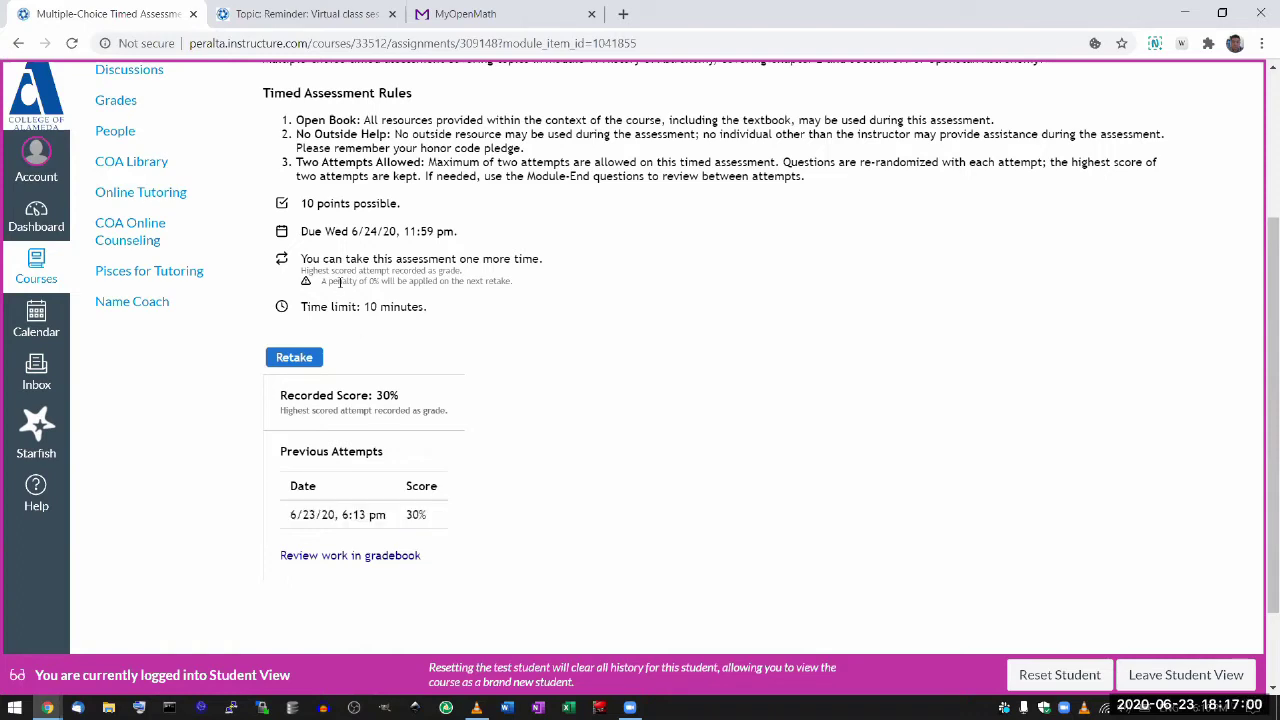
{"action": "scroll", "coordinate": [340, 283], "scroll_direction": "up", "scroll_amount": 5}
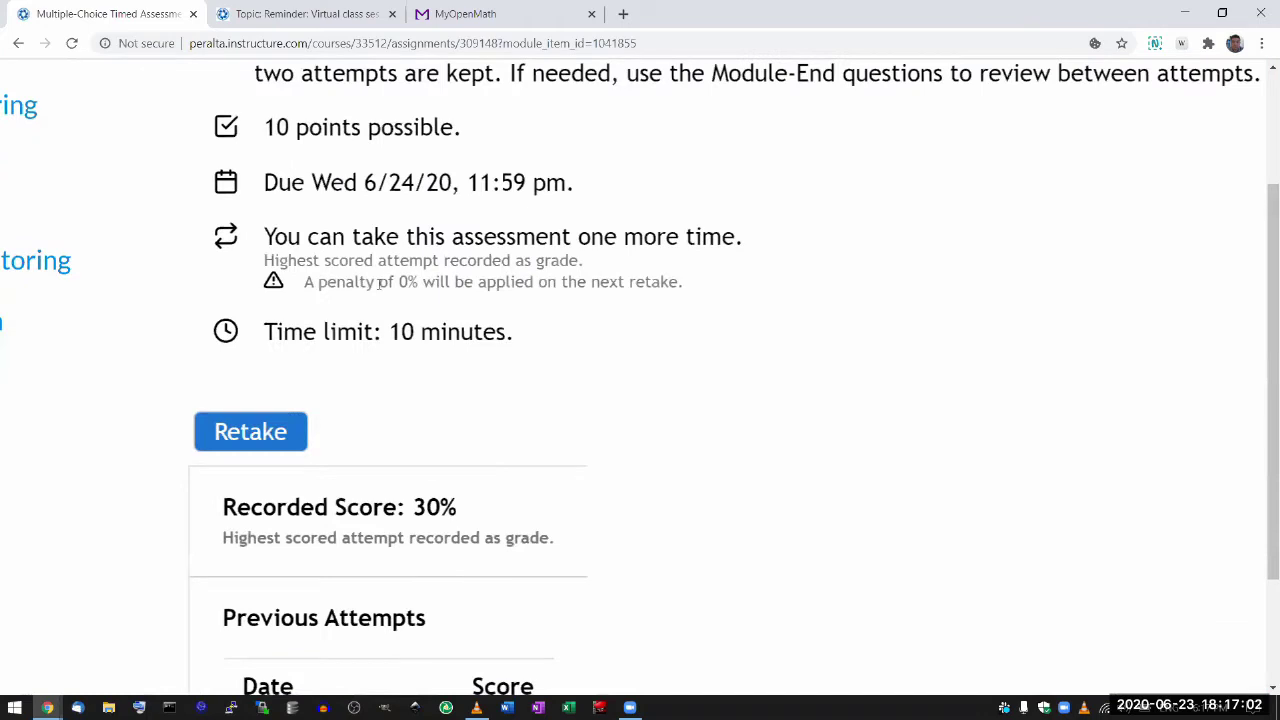
{"action": "left_click_drag", "start_coordinate": [378, 283], "coordinate": [452, 282]}
{"action": "left_click", "coordinate": [480, 281]}
{"action": "scroll", "coordinate": [480, 281], "scroll_direction": "down", "scroll_amount": 5}
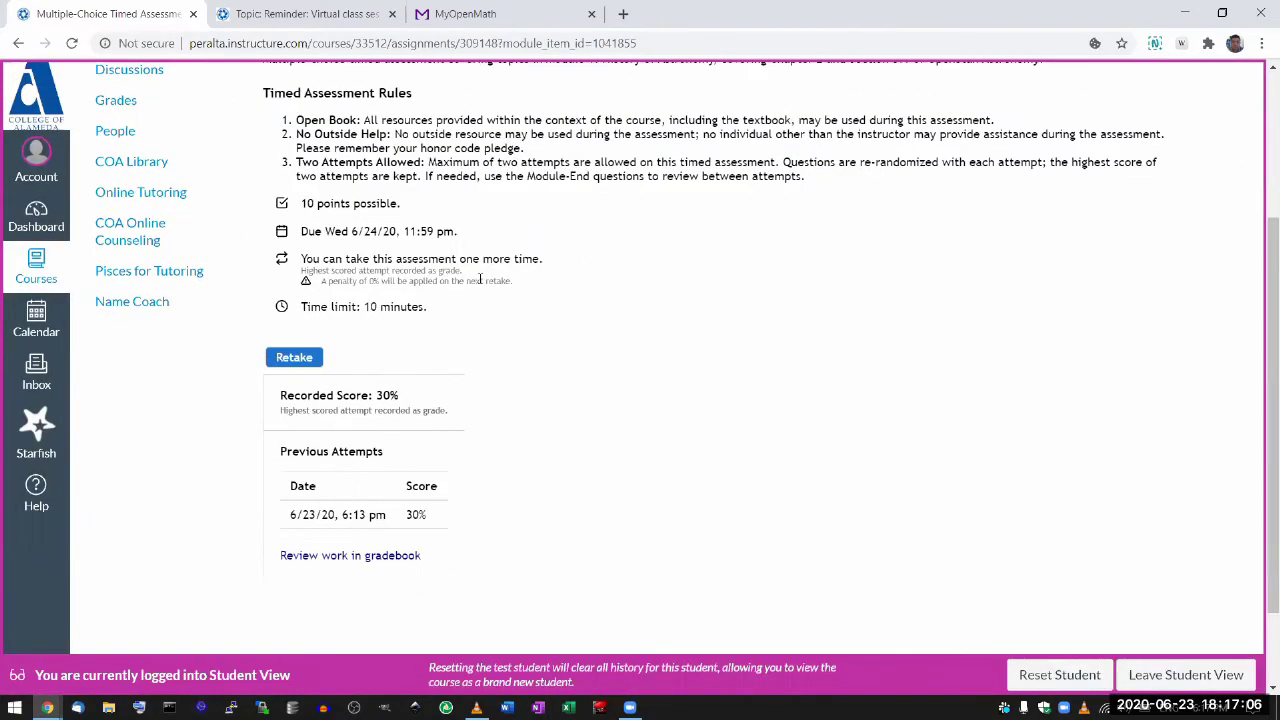
{"action": "scroll", "coordinate": [480, 281], "scroll_direction": "up", "scroll_amount": 2}
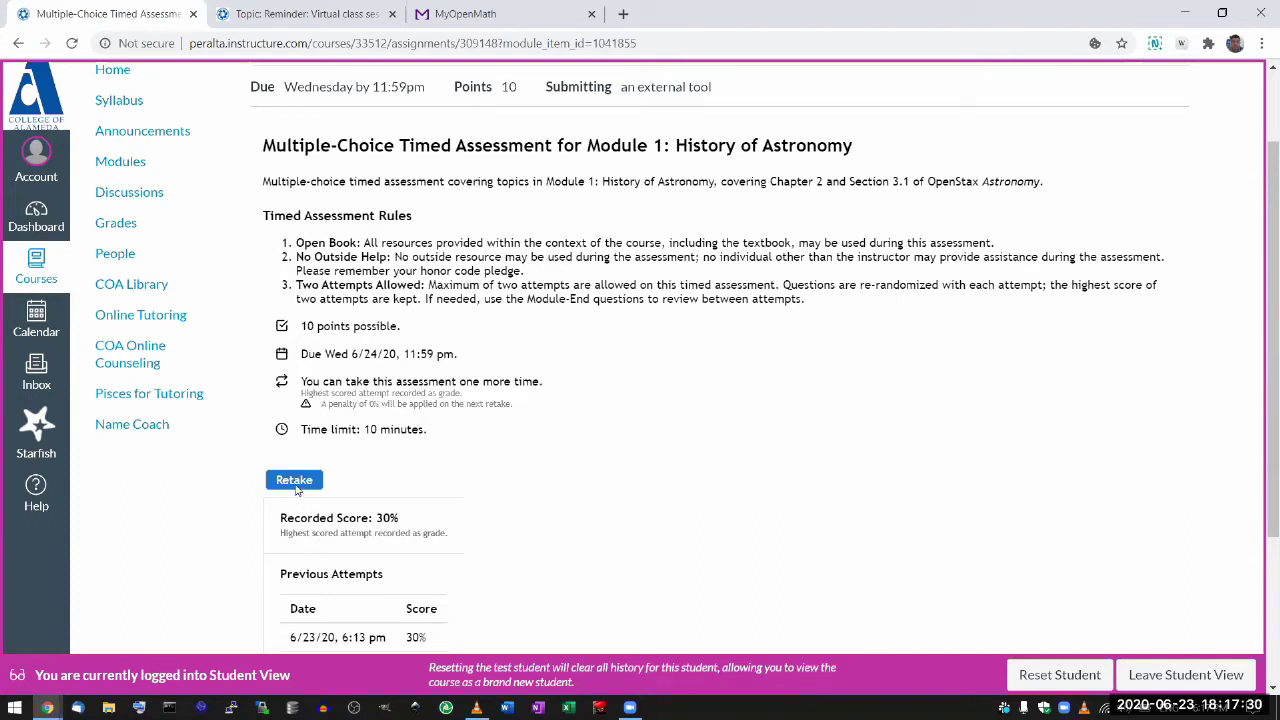
Step: Open the first attempt's review and highlight Question 1 with its answer choices
{"action": "scroll", "coordinate": [405, 565], "scroll_direction": "down", "scroll_amount": 3}
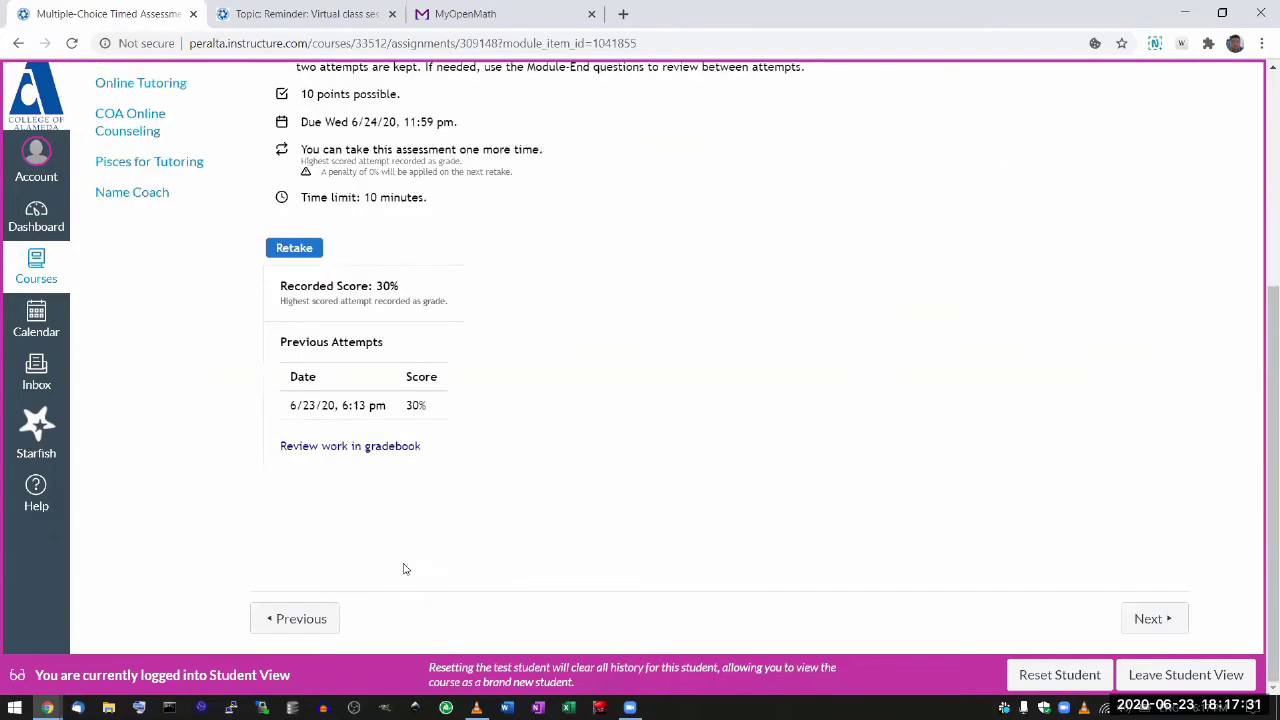
{"action": "left_click", "coordinate": [389, 449]}
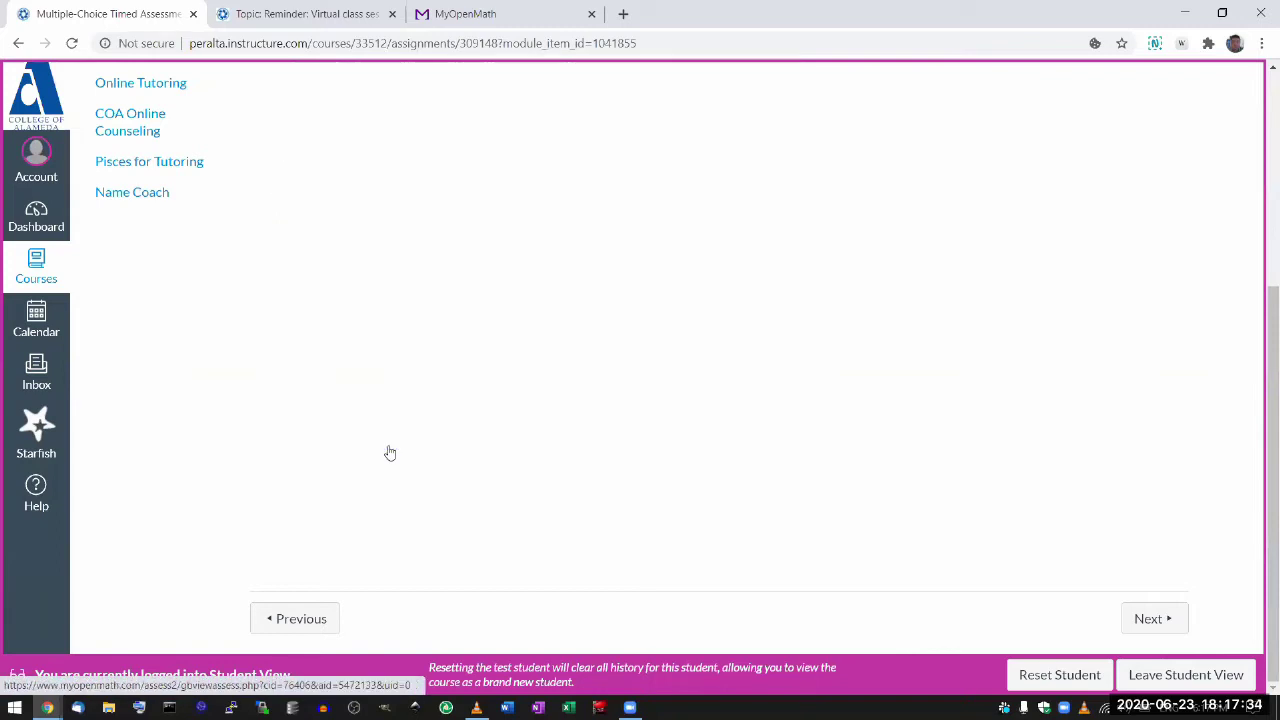
{"action": "scroll", "coordinate": [389, 453], "scroll_direction": "down", "scroll_amount": 3}
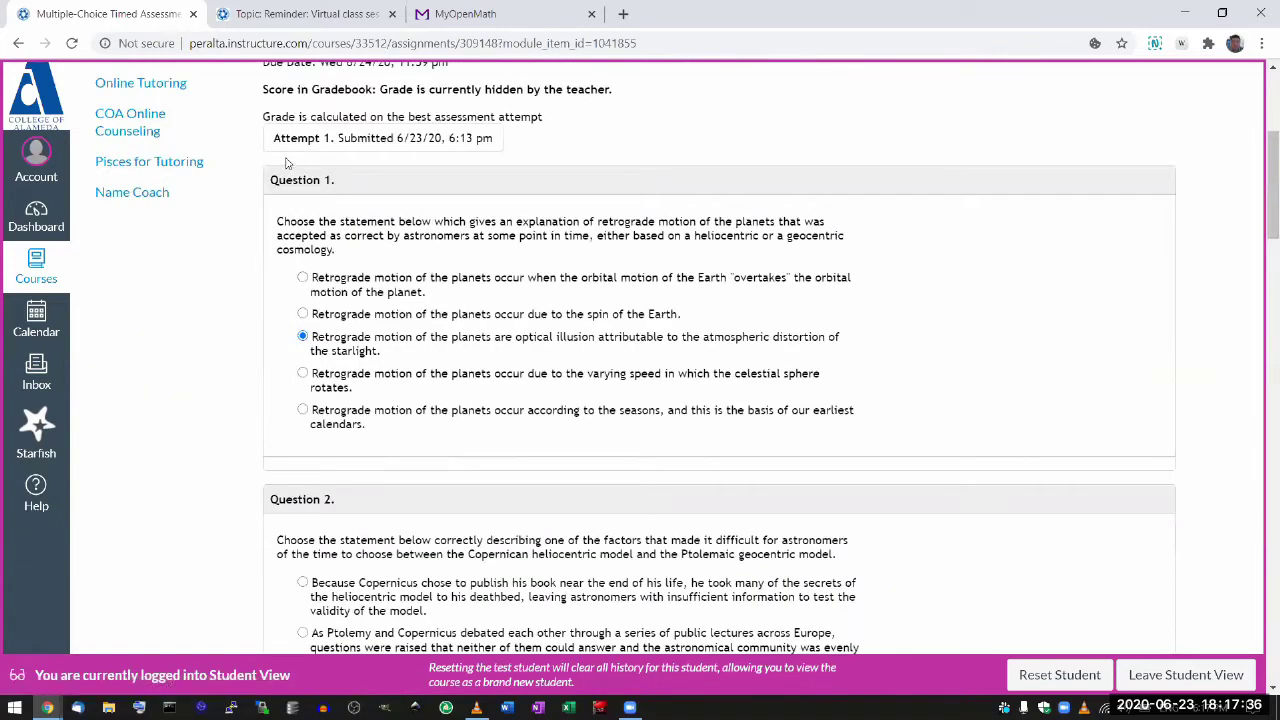
{"action": "left_click_drag", "start_coordinate": [268, 179], "coordinate": [564, 463]}
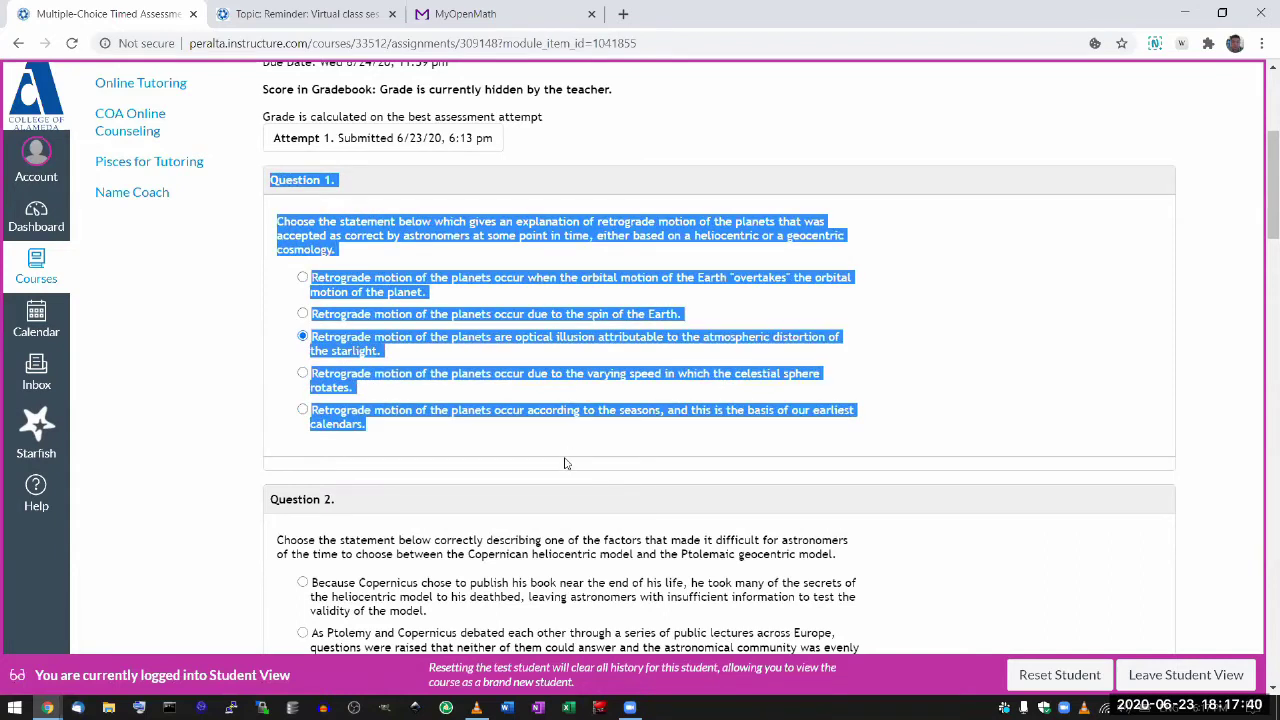
{"action": "left_click", "coordinate": [330, 276]}
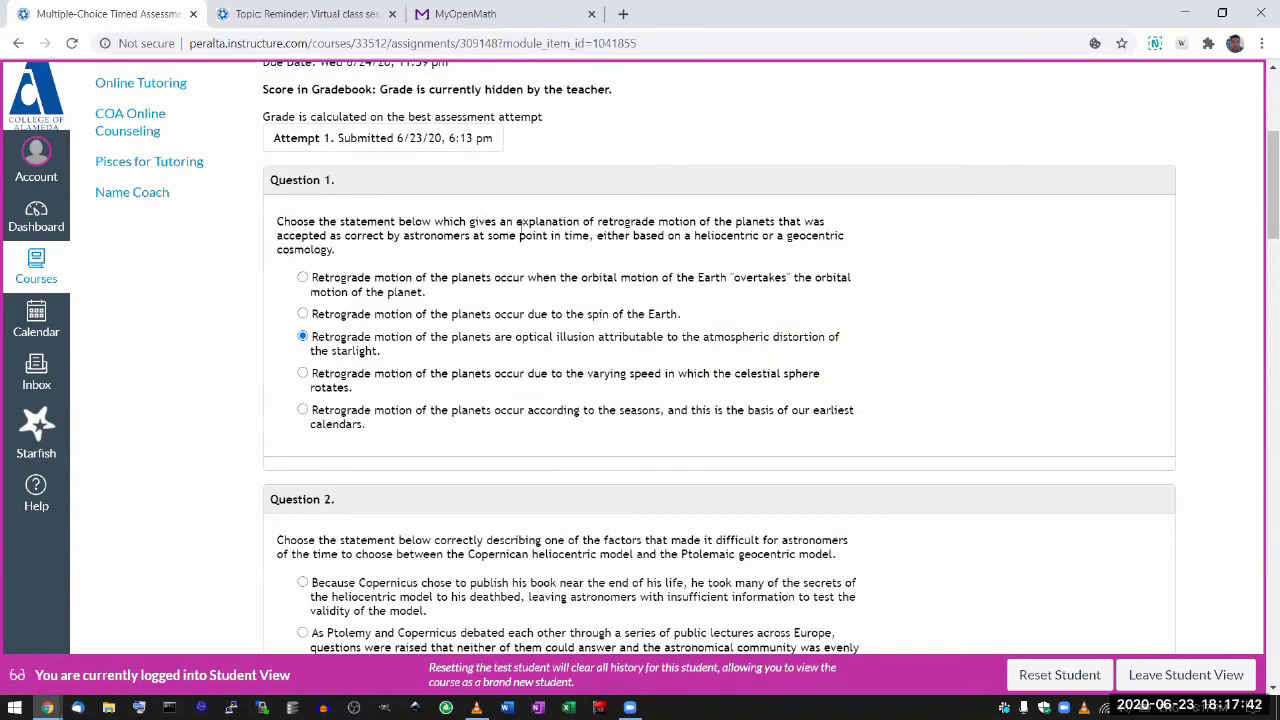
Step: Highlight Question 1's retrograde-motion explanation and full prompt, then scroll back to the top
{"action": "left_click_drag", "start_coordinate": [516, 220], "coordinate": [697, 221]}
{"action": "left_click", "coordinate": [697, 221]}
{"action": "left_click_drag", "start_coordinate": [273, 220], "coordinate": [344, 257]}
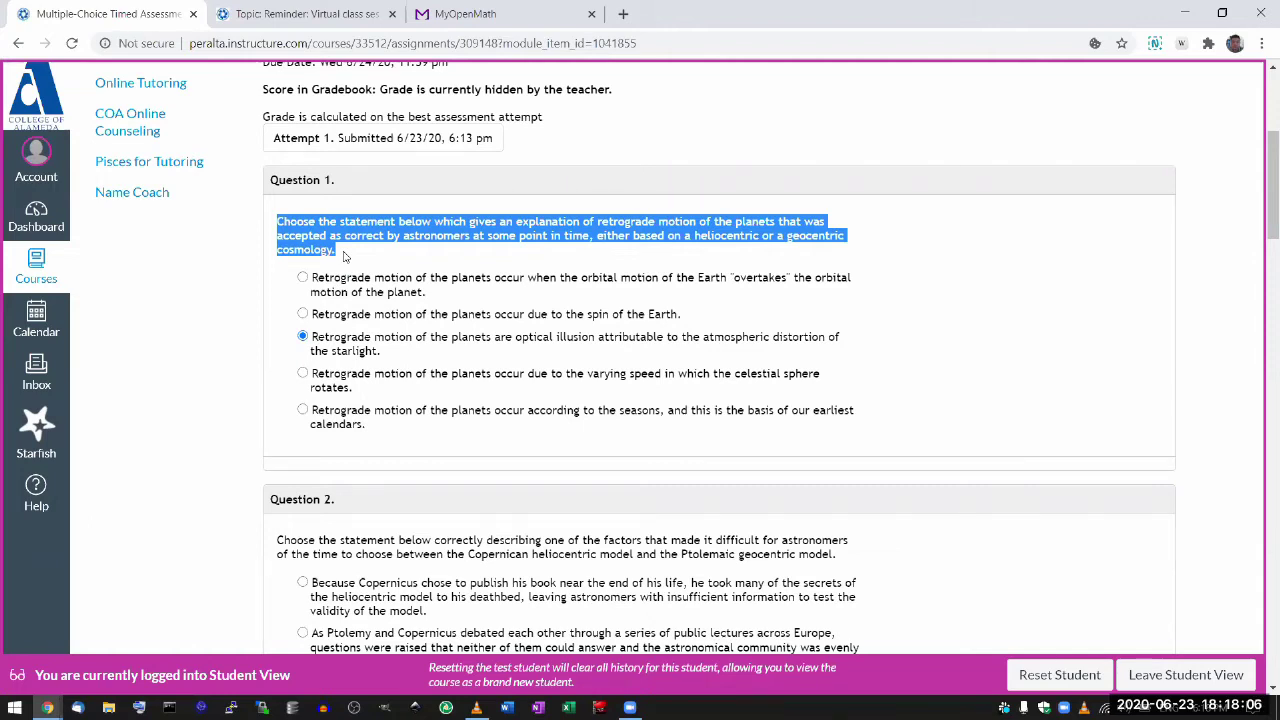
{"action": "left_click", "coordinate": [344, 250]}
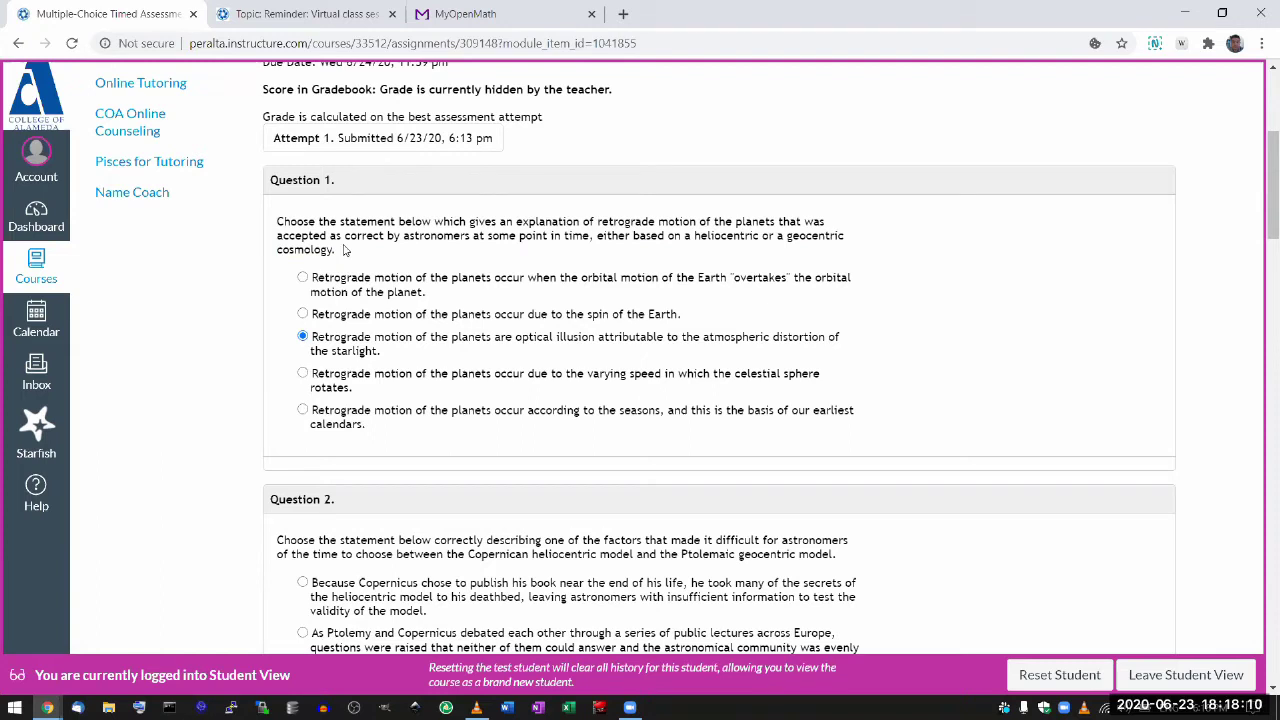
{"action": "scroll", "coordinate": [344, 250], "scroll_direction": "up", "scroll_amount": 2}
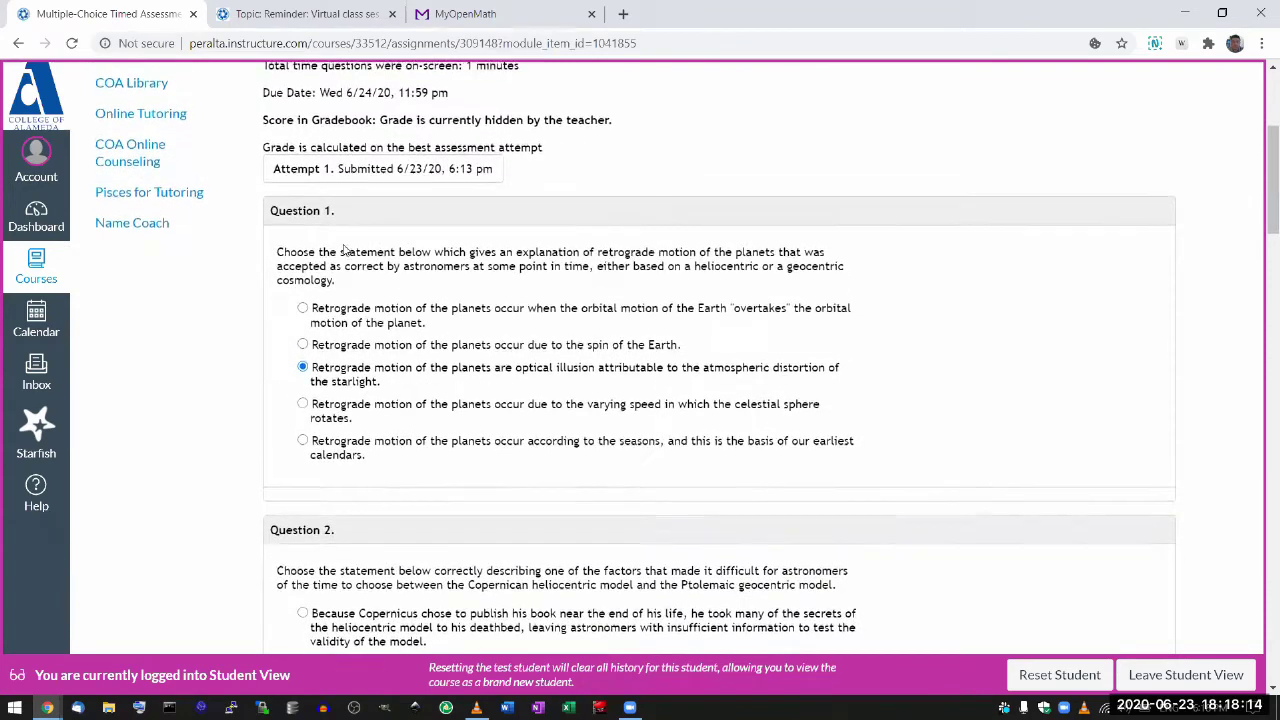
{"action": "scroll", "coordinate": [344, 250], "scroll_direction": "up", "scroll_amount": 4}
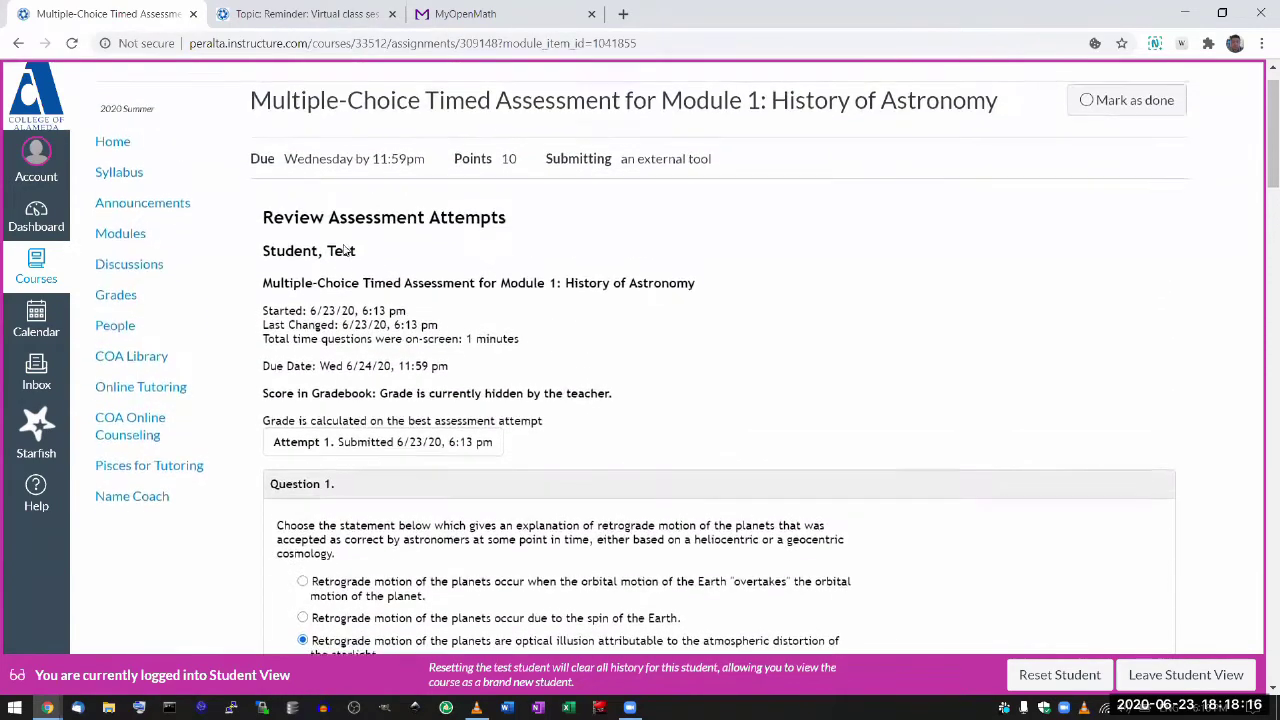
{"action": "scroll", "coordinate": [344, 250], "scroll_direction": "up", "scroll_amount": 1}
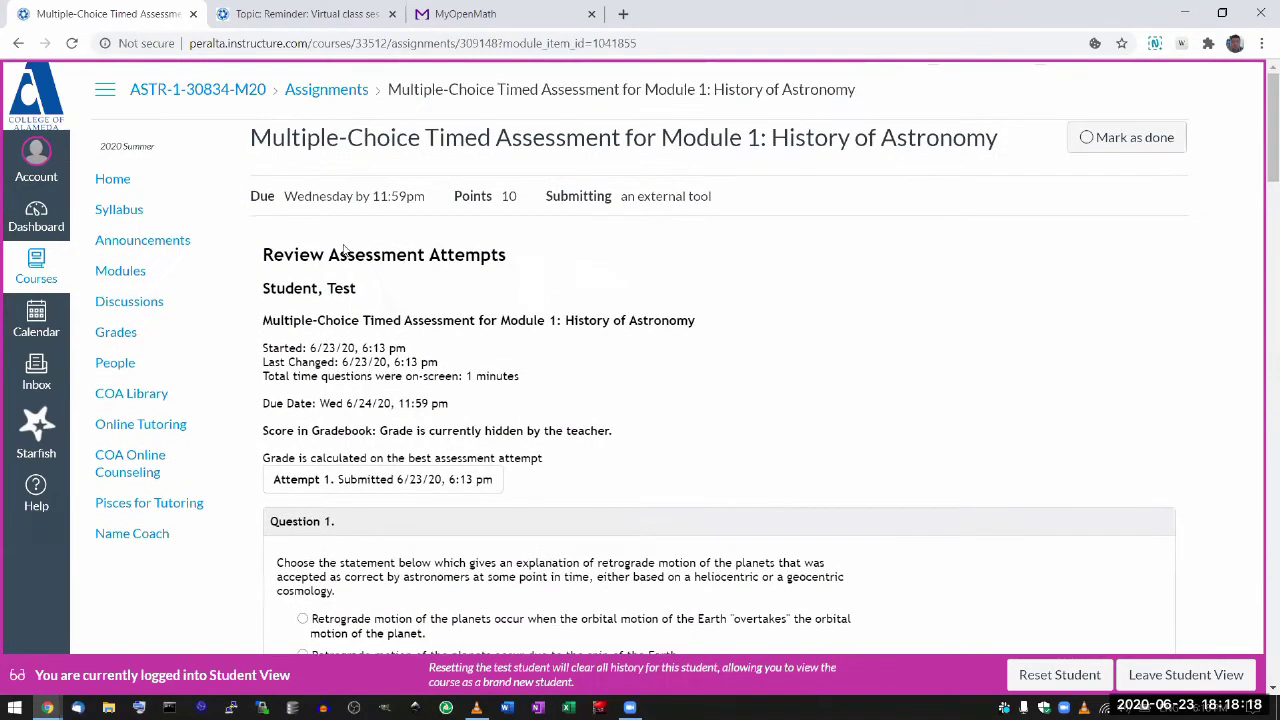
Step: Reload the page, note the 10-minute limit, and start the retake of the timed assessment
{"action": "left_click", "coordinate": [72, 44]}
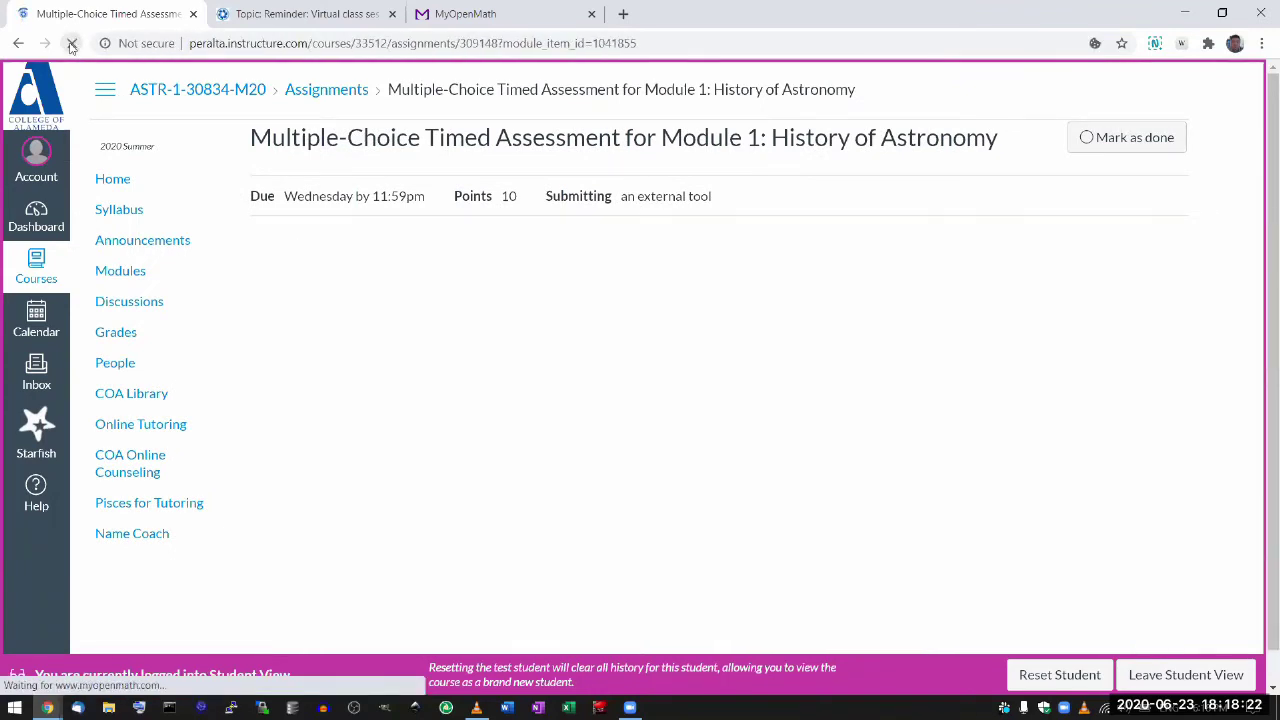
{"action": "scroll", "coordinate": [444, 378], "scroll_direction": "down", "scroll_amount": 2}
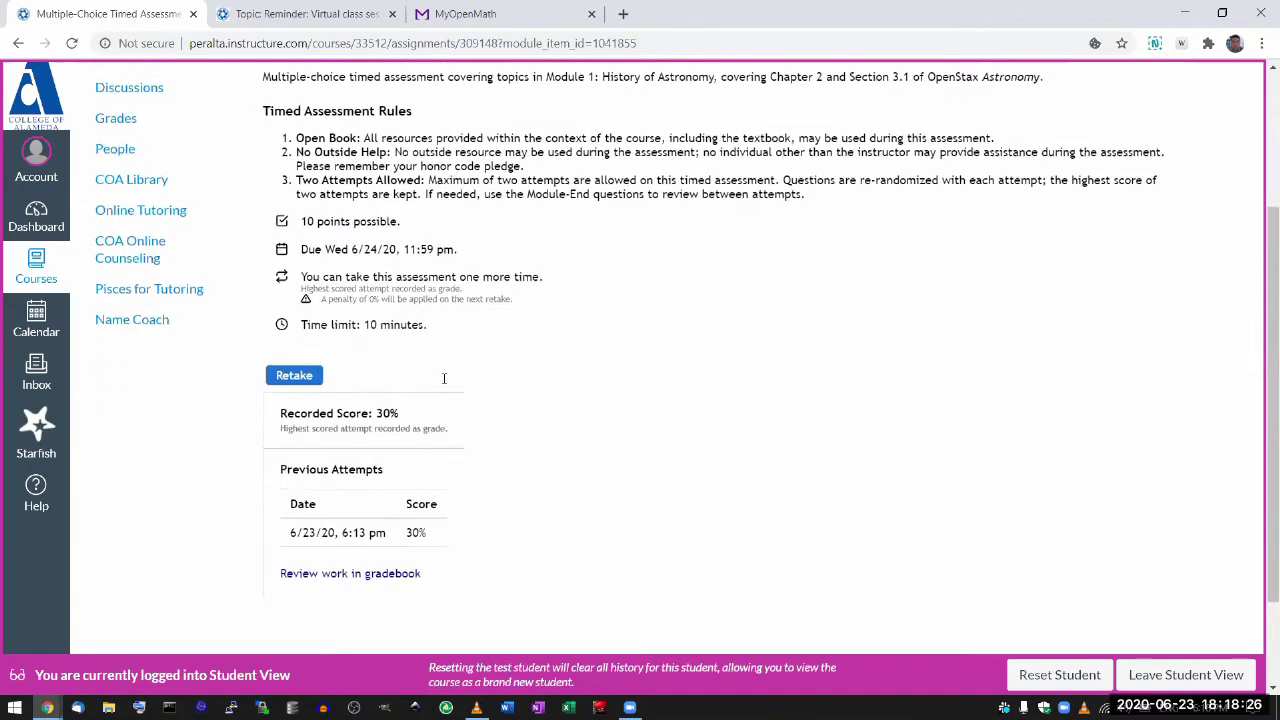
{"action": "left_click_drag", "start_coordinate": [364, 325], "coordinate": [437, 331]}
{"action": "left_click", "coordinate": [437, 331]}
{"action": "left_click", "coordinate": [294, 376]}
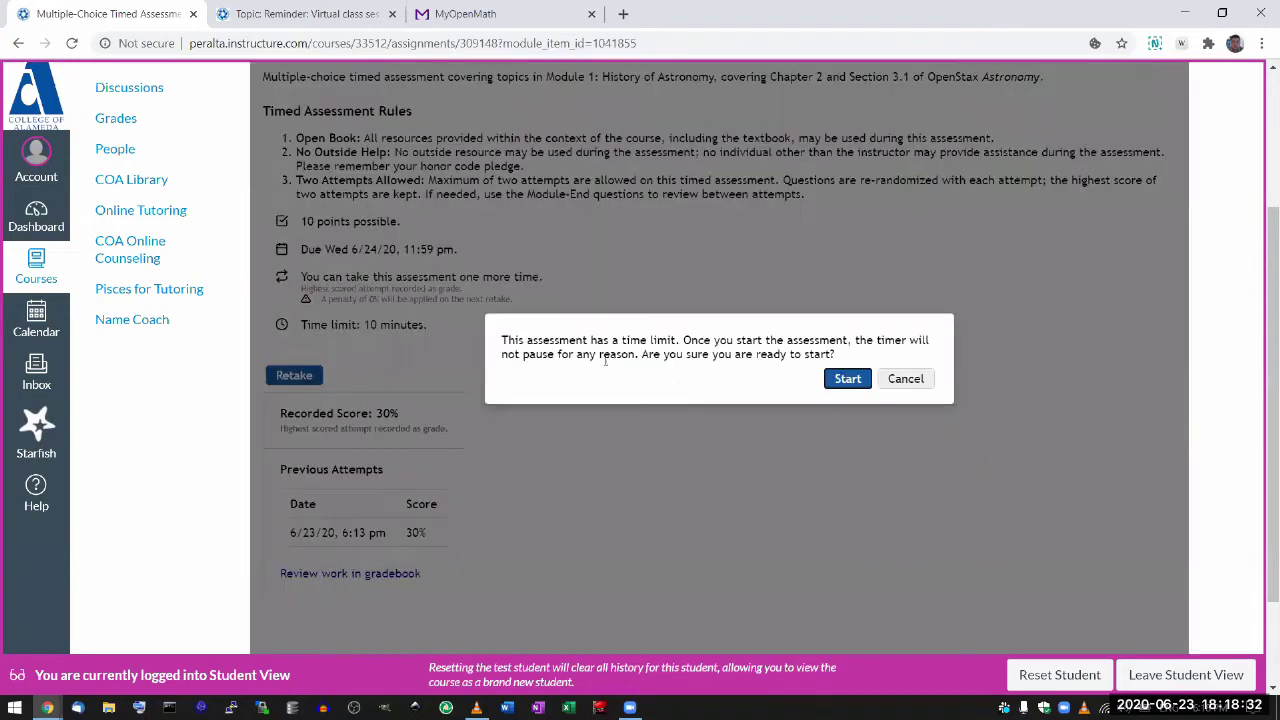
{"action": "left_click", "coordinate": [847, 379]}
Step: Choose the location-dependent answer for Question 2
{"action": "scroll", "coordinate": [569, 400], "scroll_direction": "down", "scroll_amount": 2}
{"action": "scroll", "coordinate": [569, 400], "scroll_direction": "down", "scroll_amount": 1}
{"action": "key", "text": "ctrl+plus"}
{"action": "key", "text": "ctrl+plus"}
{"action": "key", "text": "ctrl+plus"}
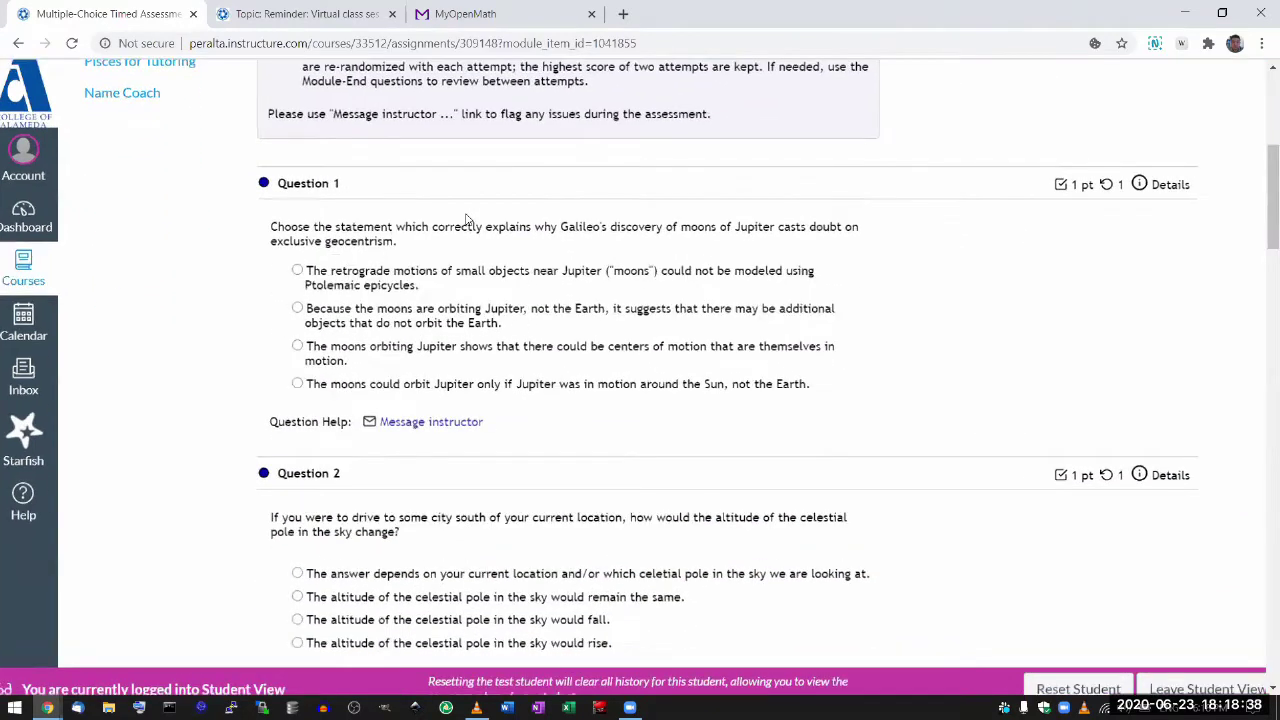
{"action": "key", "text": "ctrl+minus"}
{"action": "key", "text": "ctrl+minus"}
{"action": "key", "text": "ctrl+minus"}
{"action": "key", "text": "ctrl+minus"}
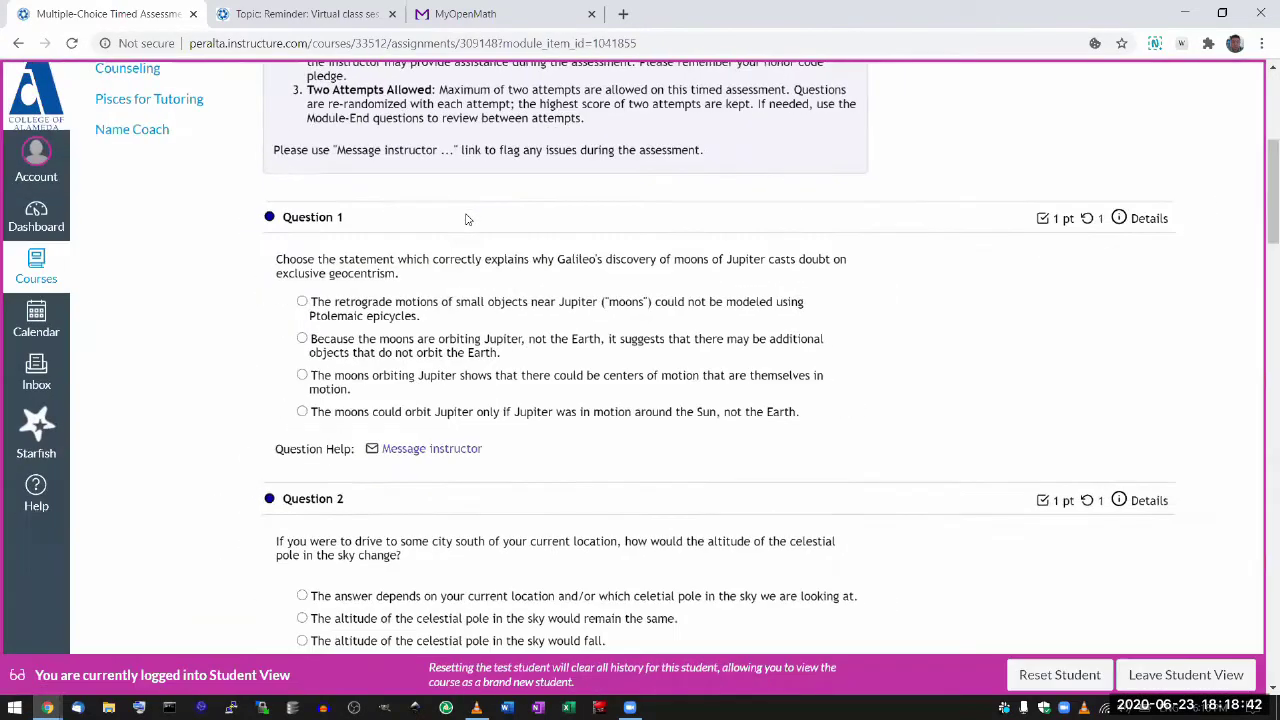
{"action": "scroll", "coordinate": [956, 204], "scroll_direction": "up", "scroll_amount": 3}
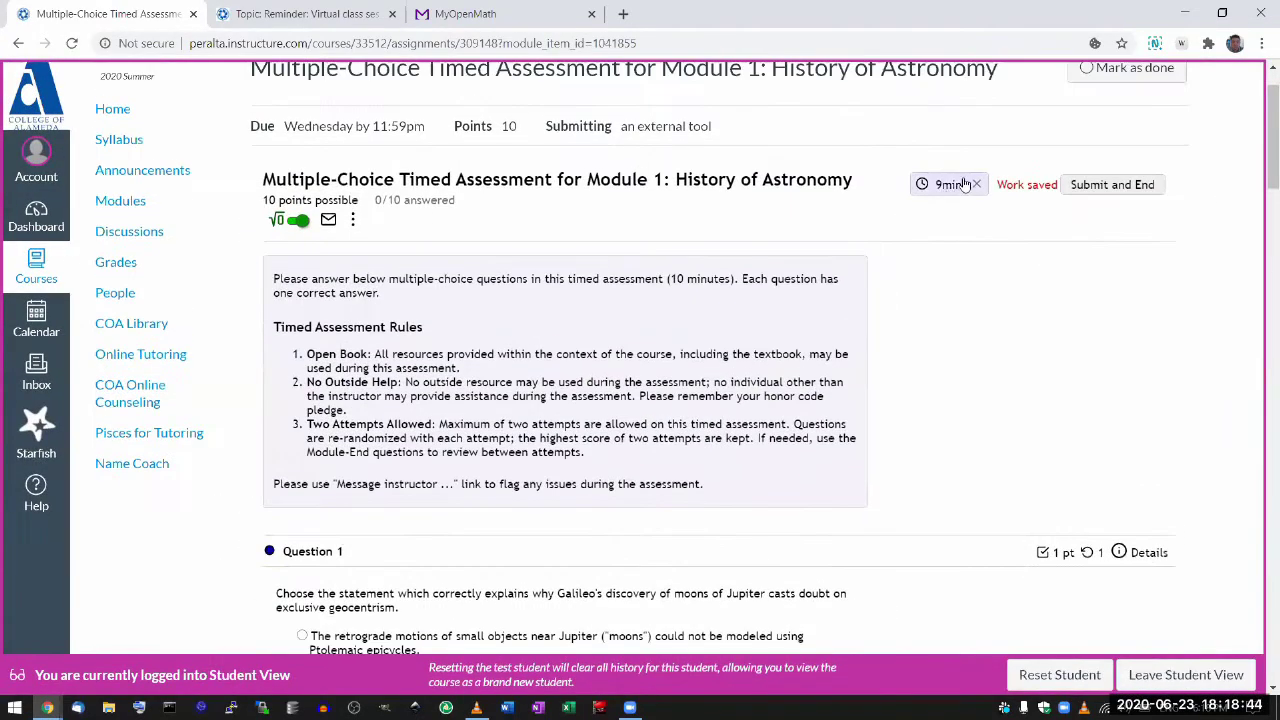
{"action": "scroll", "coordinate": [829, 345], "scroll_direction": "down", "scroll_amount": 4}
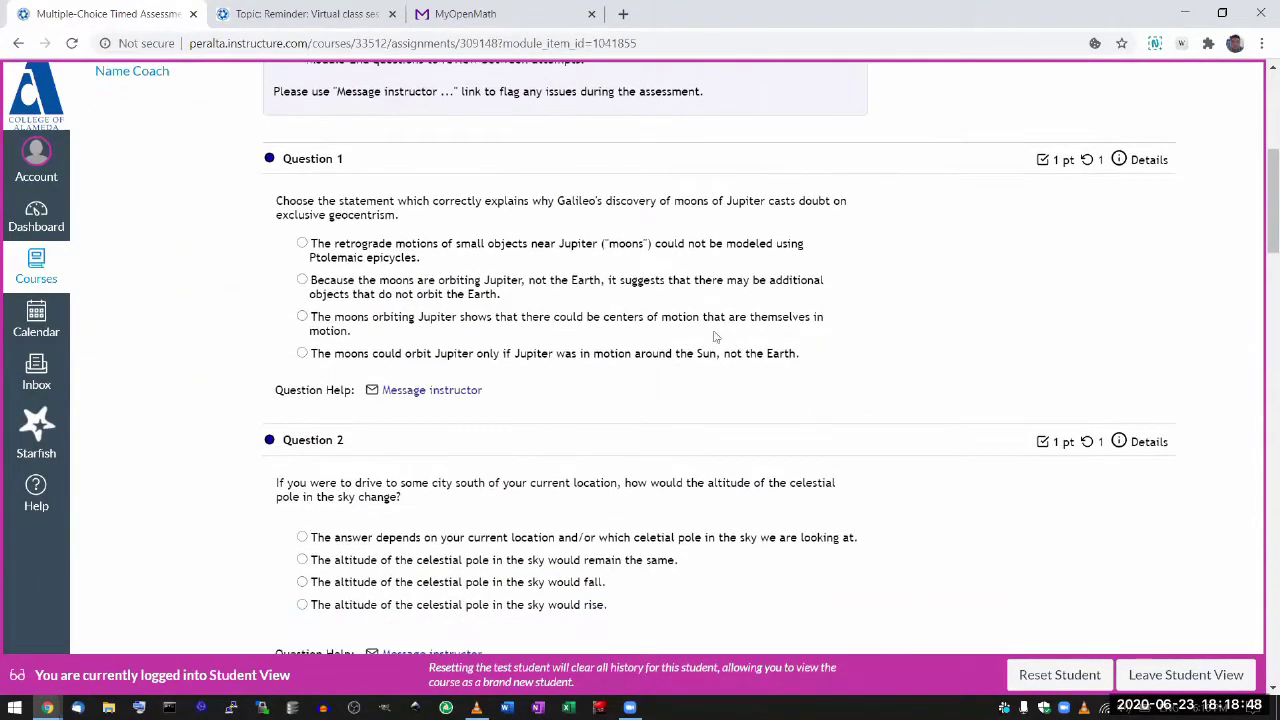
{"action": "key", "text": "ctrl+plus"}
{"action": "key", "text": "ctrl+plus"}
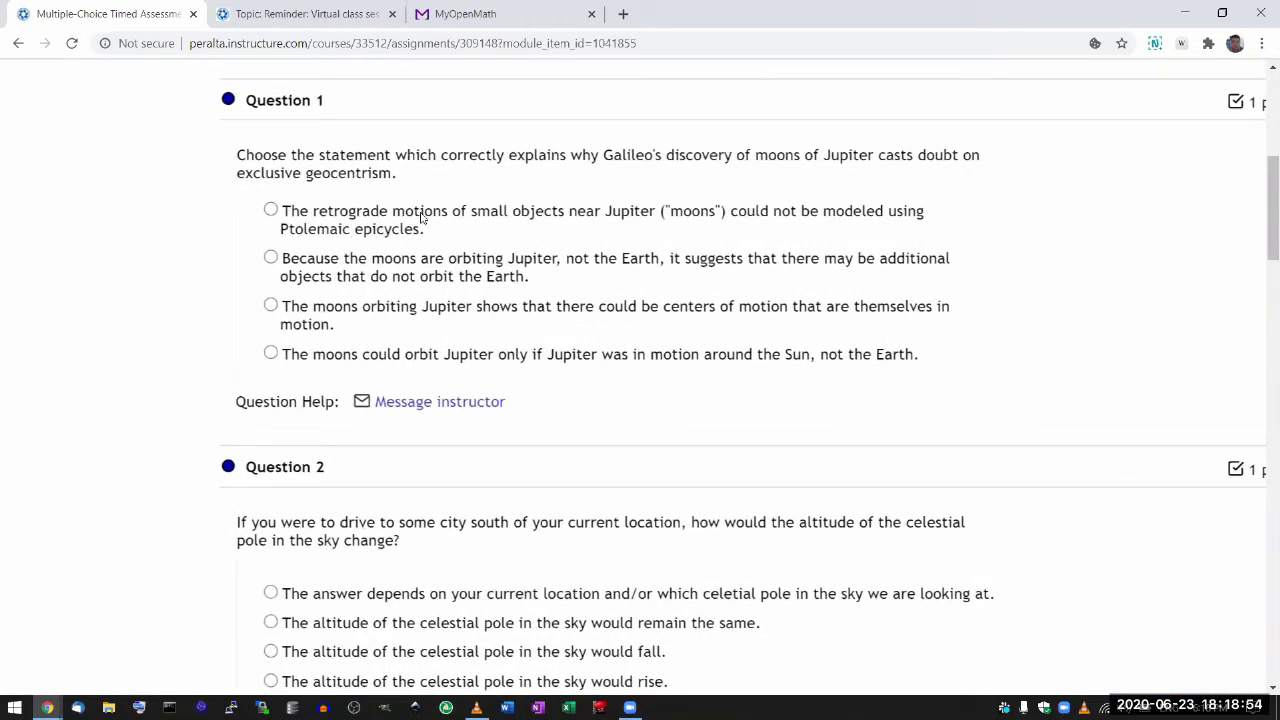
{"action": "scroll", "coordinate": [422, 217], "scroll_direction": "down", "scroll_amount": 1}
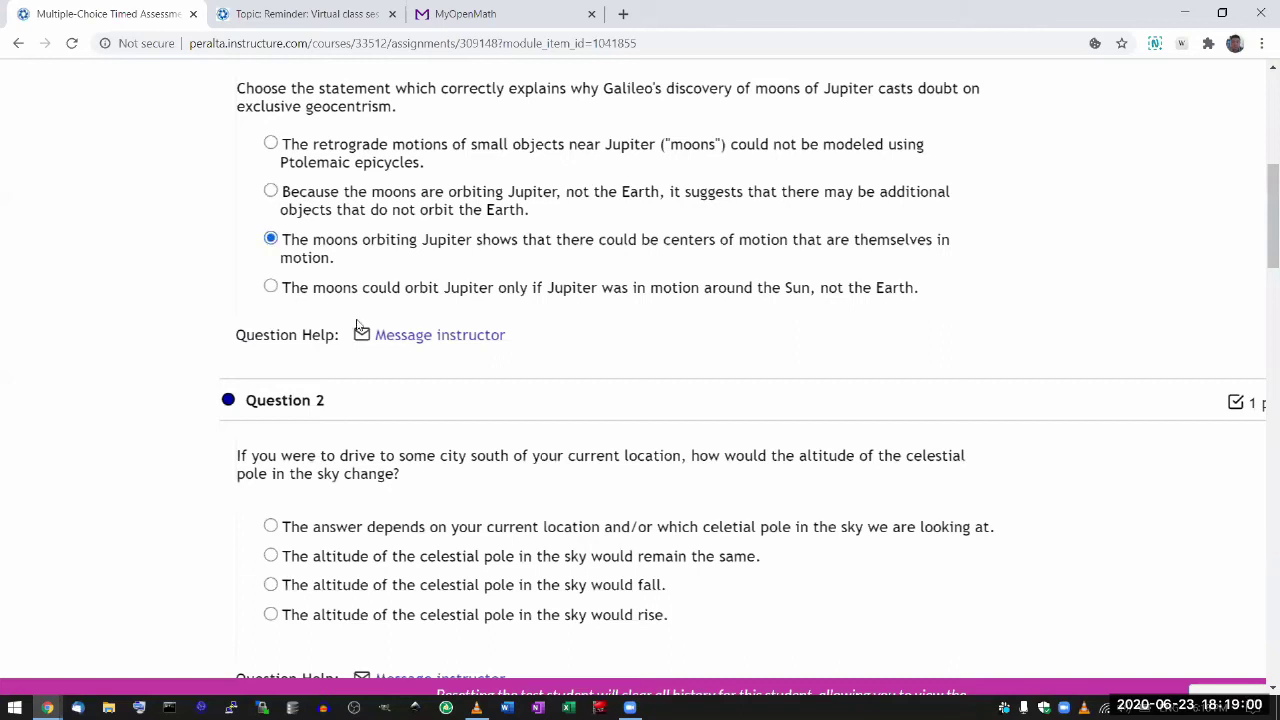
{"action": "scroll", "coordinate": [357, 328], "scroll_direction": "down", "scroll_amount": 2}
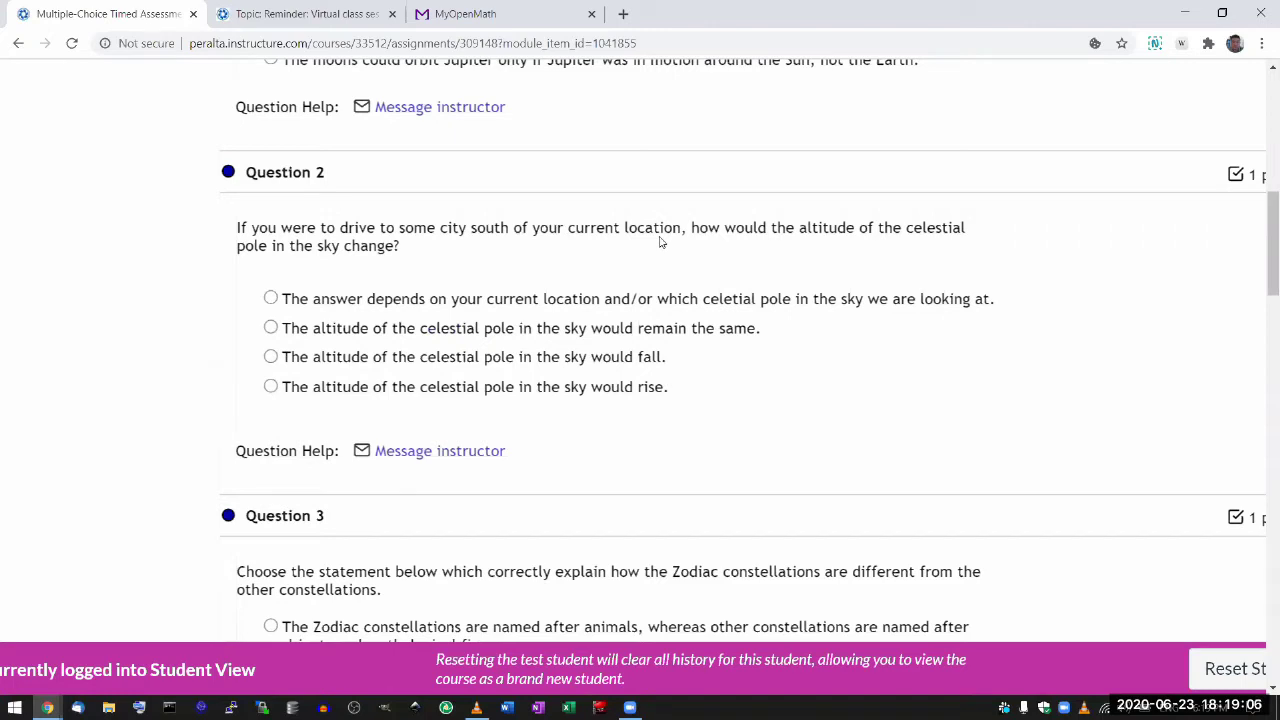
{"action": "scroll", "coordinate": [660, 241], "scroll_direction": "down", "scroll_amount": 1}
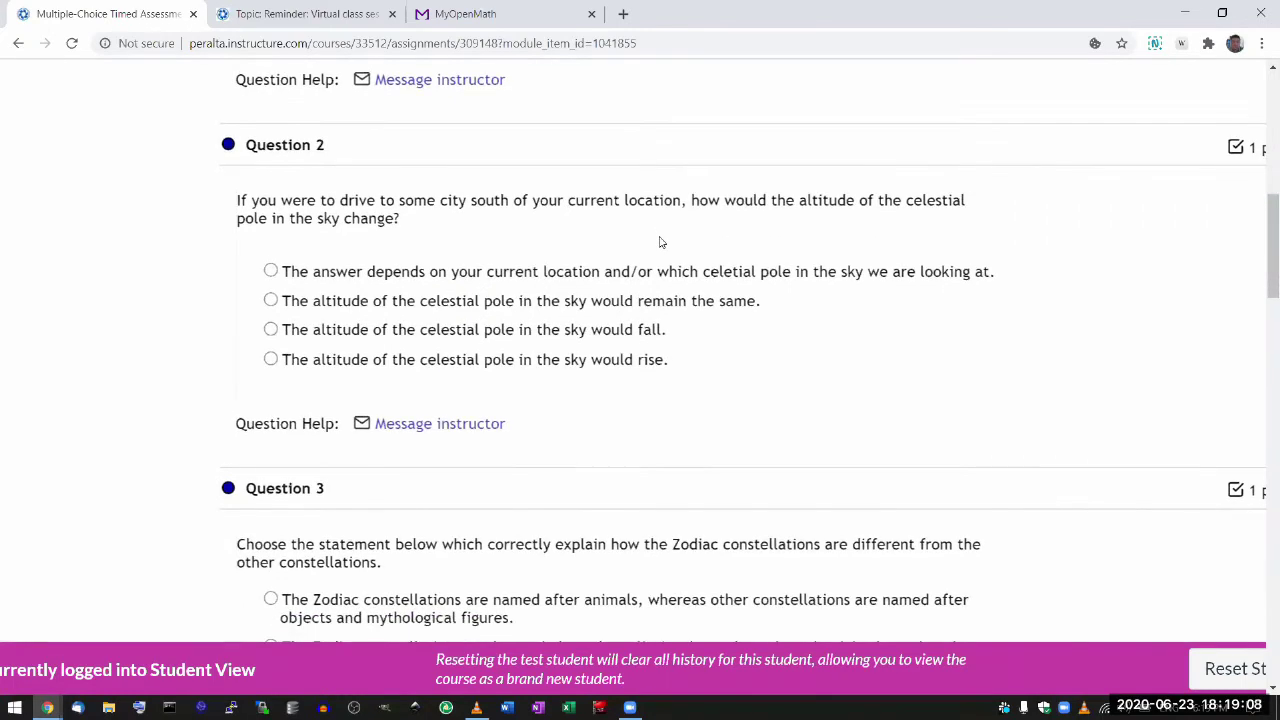
{"action": "left_click", "coordinate": [271, 271]}
Step: Mark the answer that the Zodiac lies along the ecliptic for Question 3
{"action": "scroll", "coordinate": [849, 397], "scroll_direction": "down", "scroll_amount": 1}
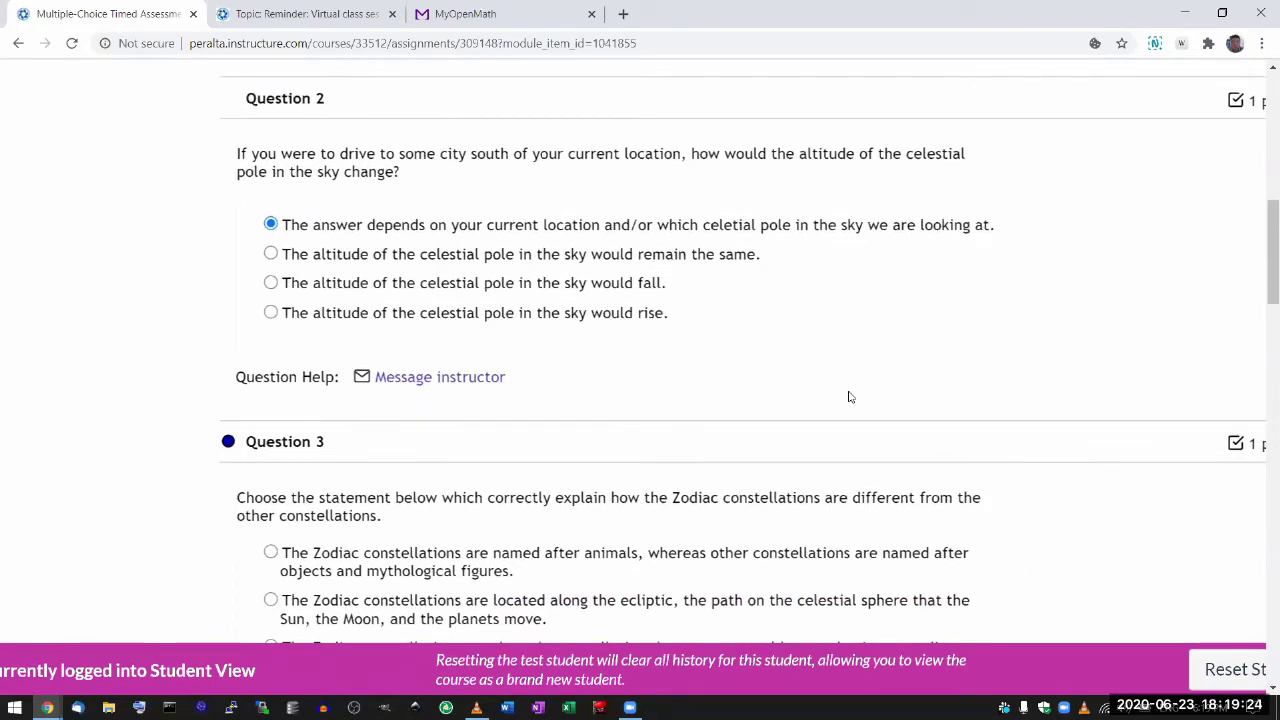
{"action": "key", "text": "ctrl+minus"}
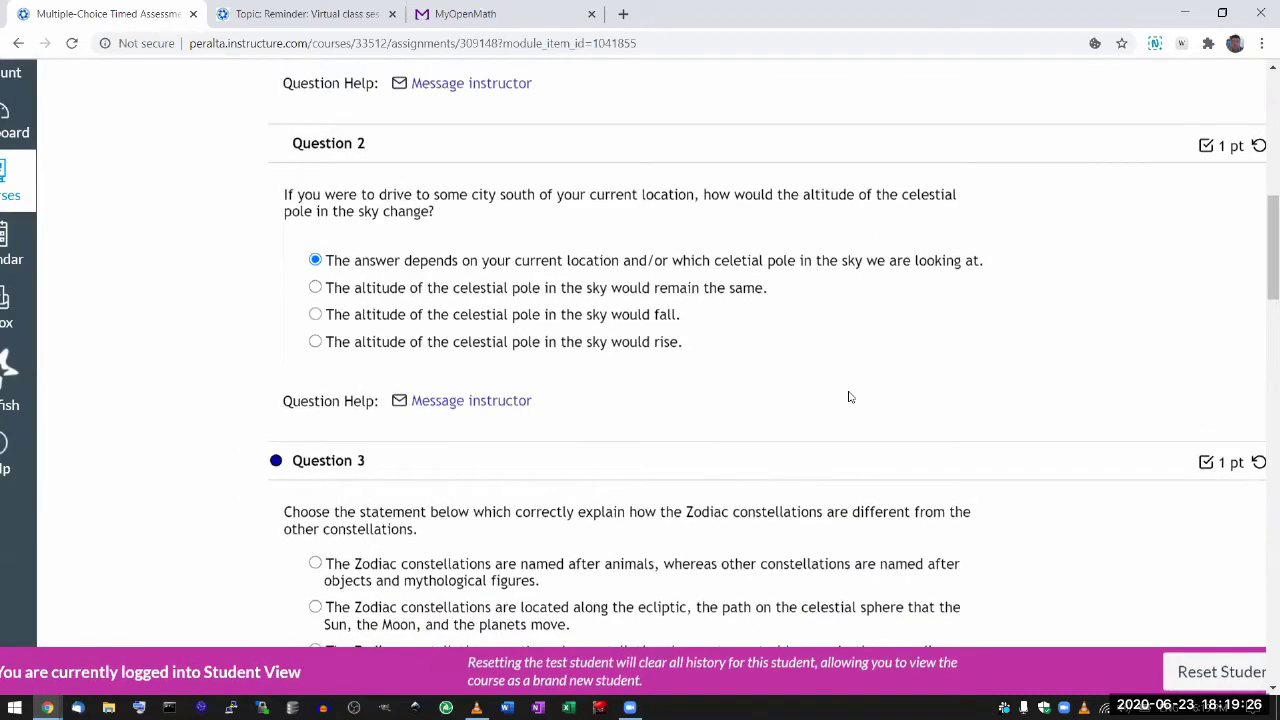
{"action": "scroll", "coordinate": [849, 397], "scroll_direction": "down", "scroll_amount": 3}
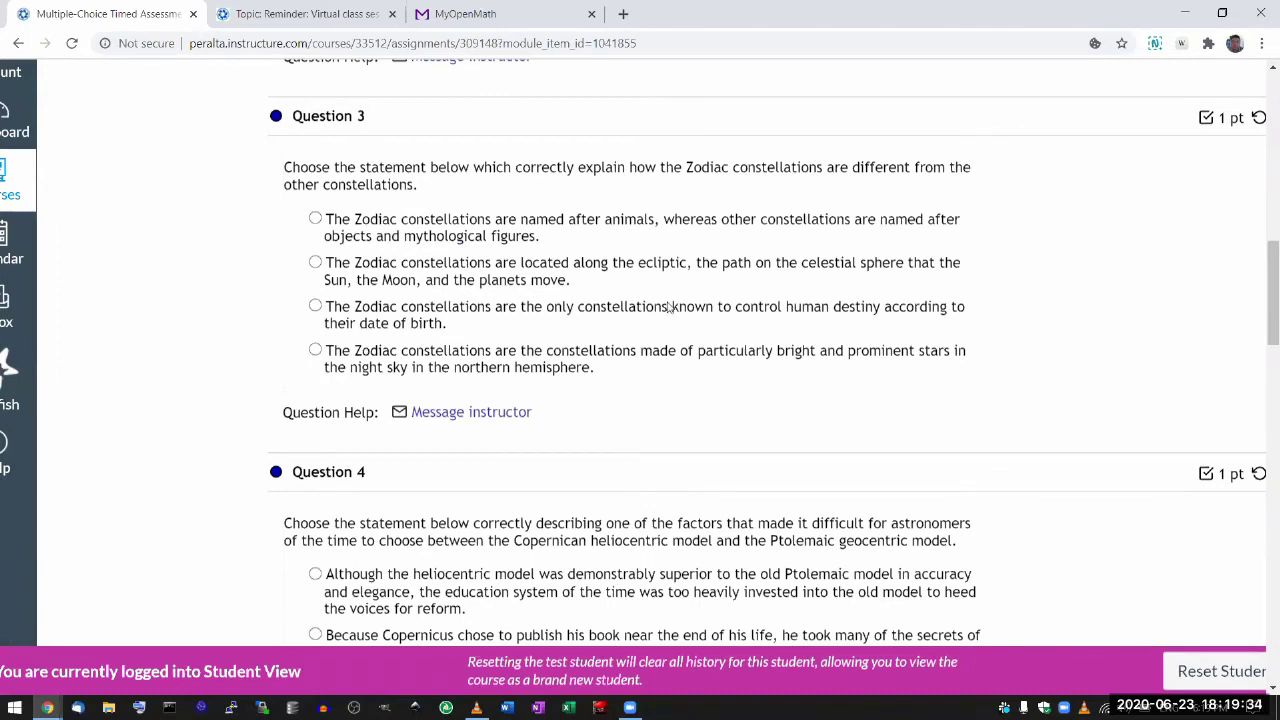
{"action": "left_click", "coordinate": [315, 262]}
{"action": "scroll", "coordinate": [674, 409], "scroll_direction": "down", "scroll_amount": 1}
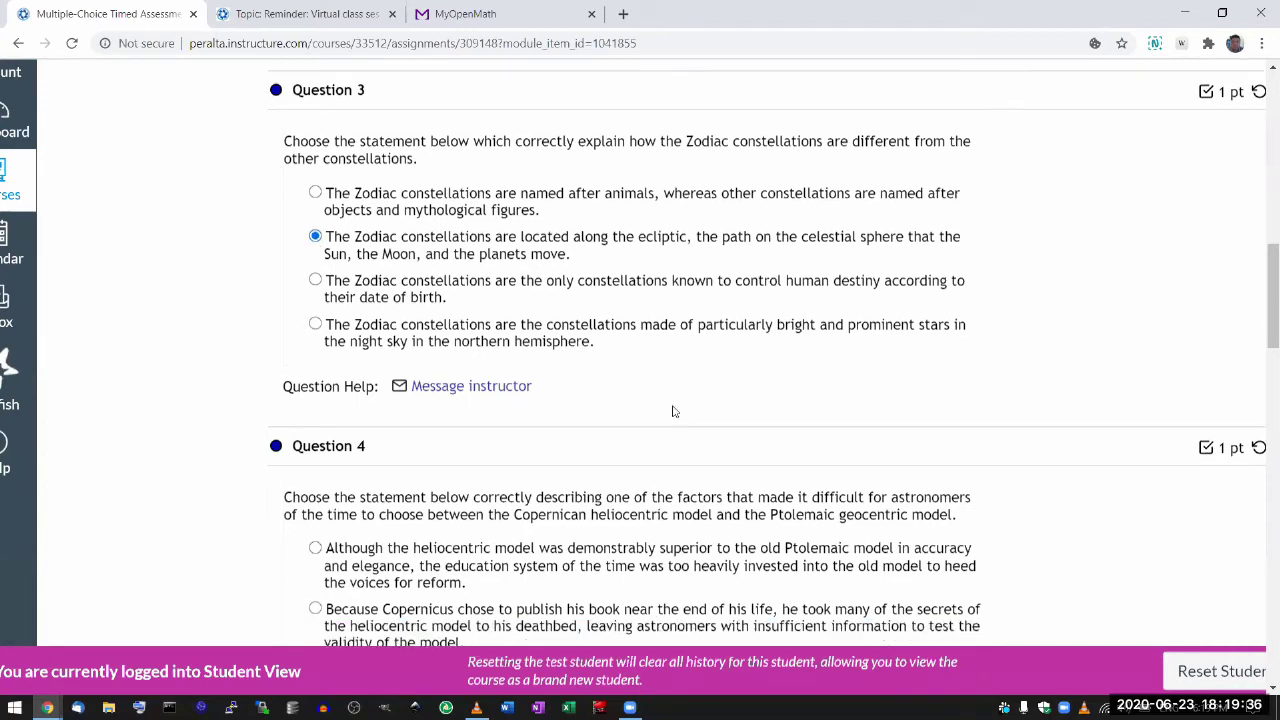
{"action": "scroll", "coordinate": [674, 409], "scroll_direction": "down", "scroll_amount": 1}
Step: Answer Question 4 with the adjusted Ptolemaic system still explaining planetary motions, though complex
{"action": "scroll", "coordinate": [674, 410], "scroll_direction": "up", "scroll_amount": 2}
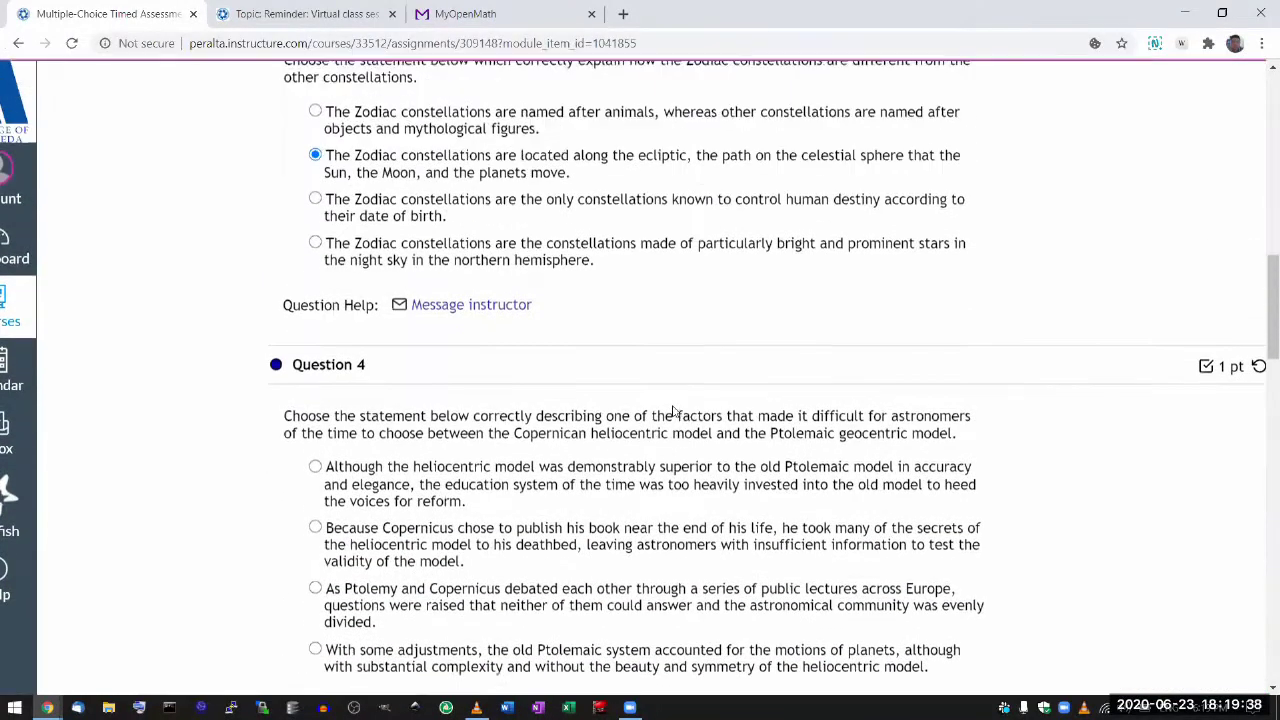
{"action": "scroll", "coordinate": [674, 411], "scroll_direction": "down", "scroll_amount": 1}
{"action": "scroll", "coordinate": [674, 410], "scroll_direction": "down", "scroll_amount": 2}
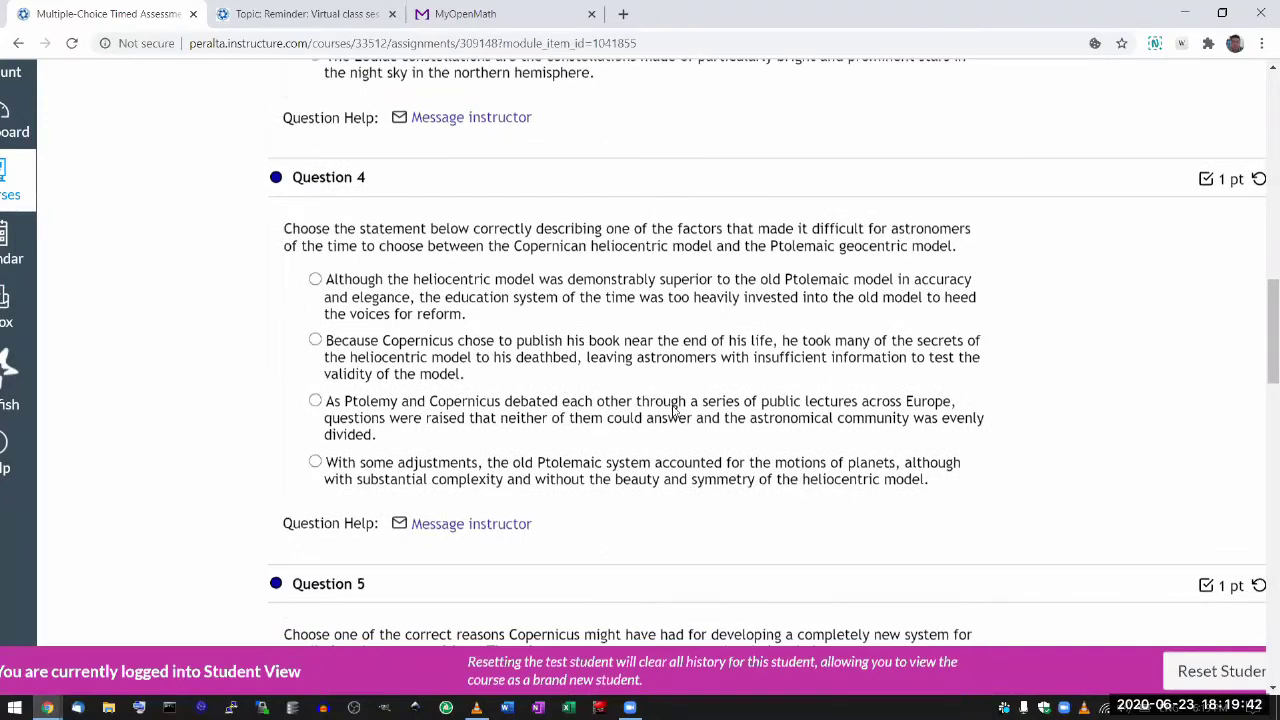
{"action": "scroll", "coordinate": [674, 409], "scroll_direction": "down", "scroll_amount": 1}
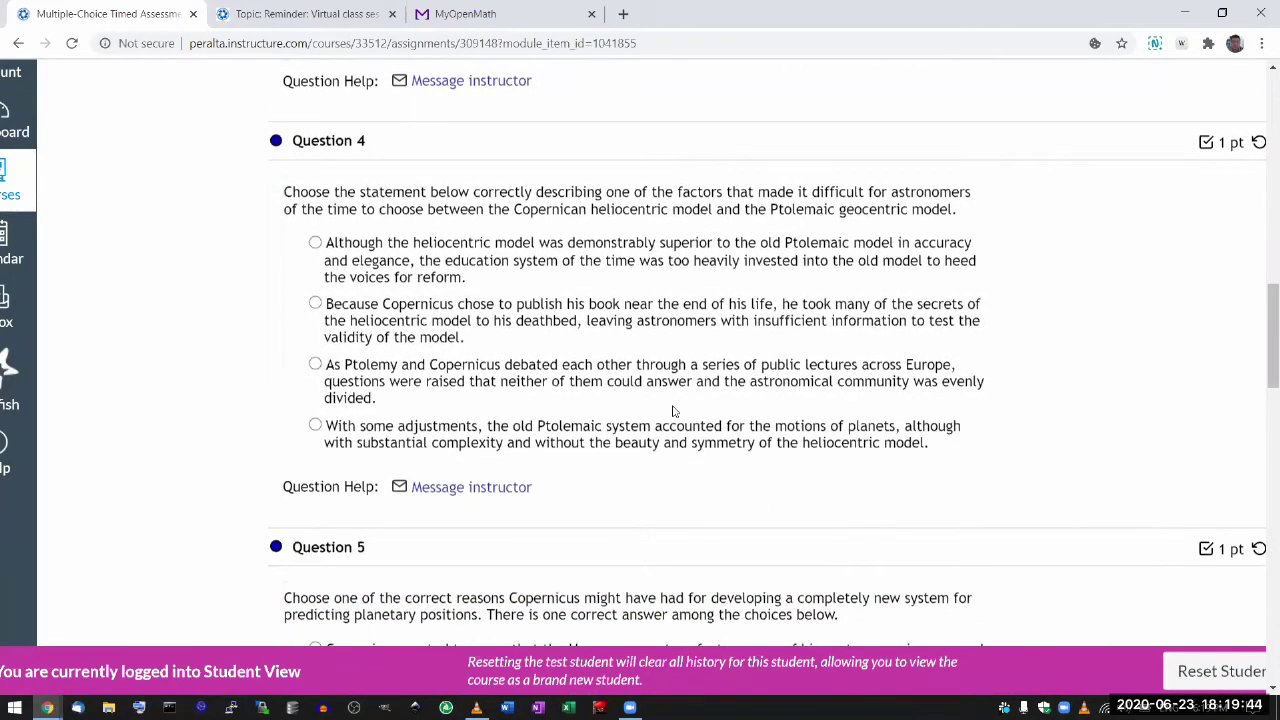
{"action": "scroll", "coordinate": [674, 411], "scroll_direction": "right", "scroll_amount": 2}
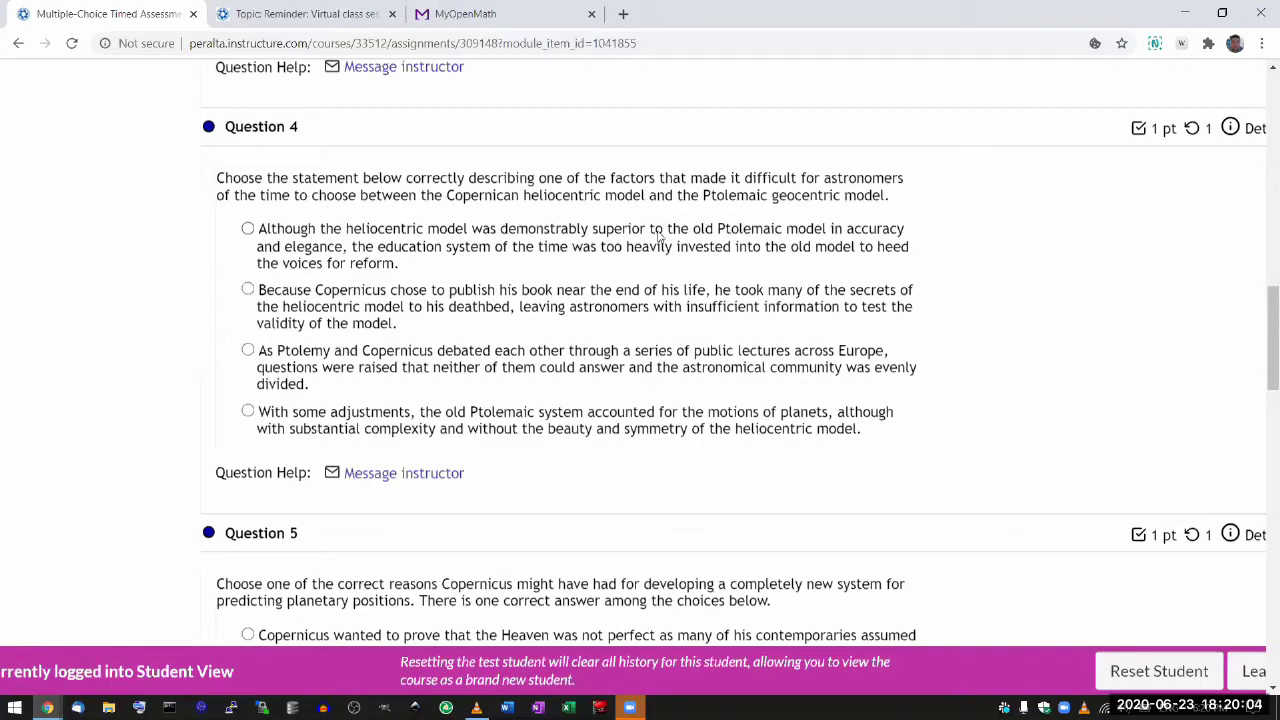
{"action": "scroll", "coordinate": [660, 236], "scroll_direction": "down", "scroll_amount": 1}
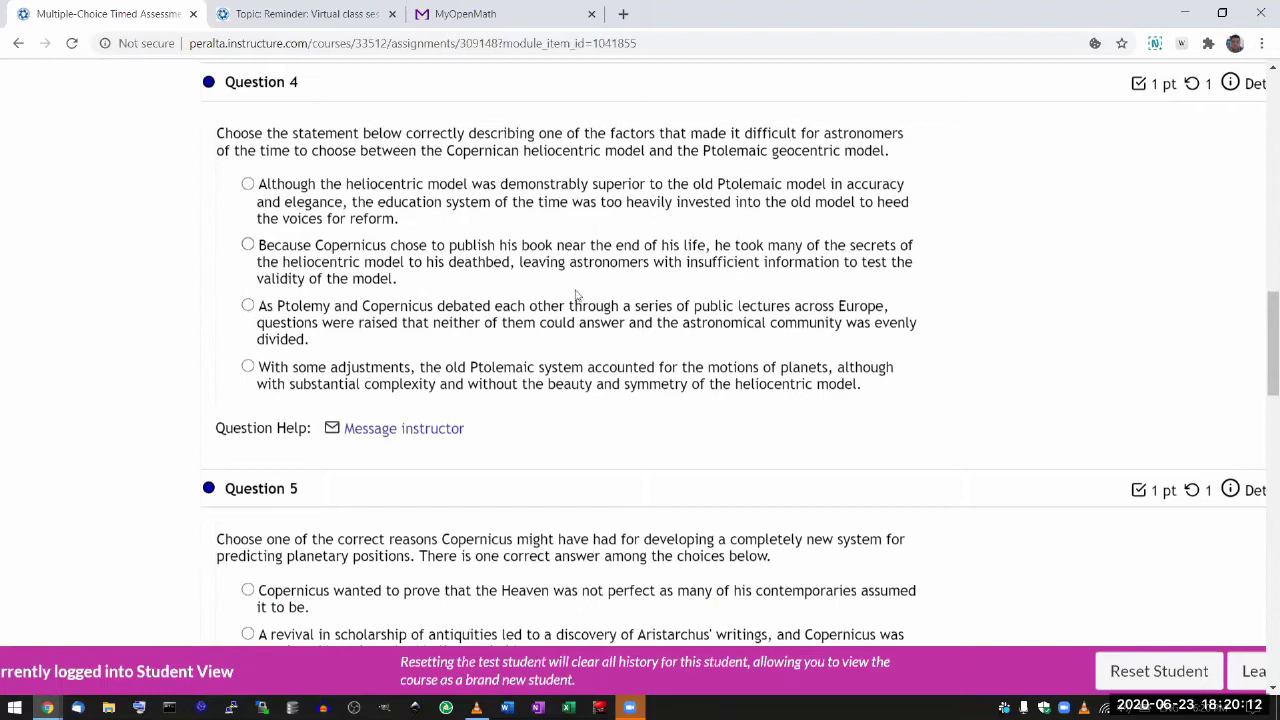
{"action": "scroll", "coordinate": [475, 373], "scroll_direction": "down", "scroll_amount": 1}
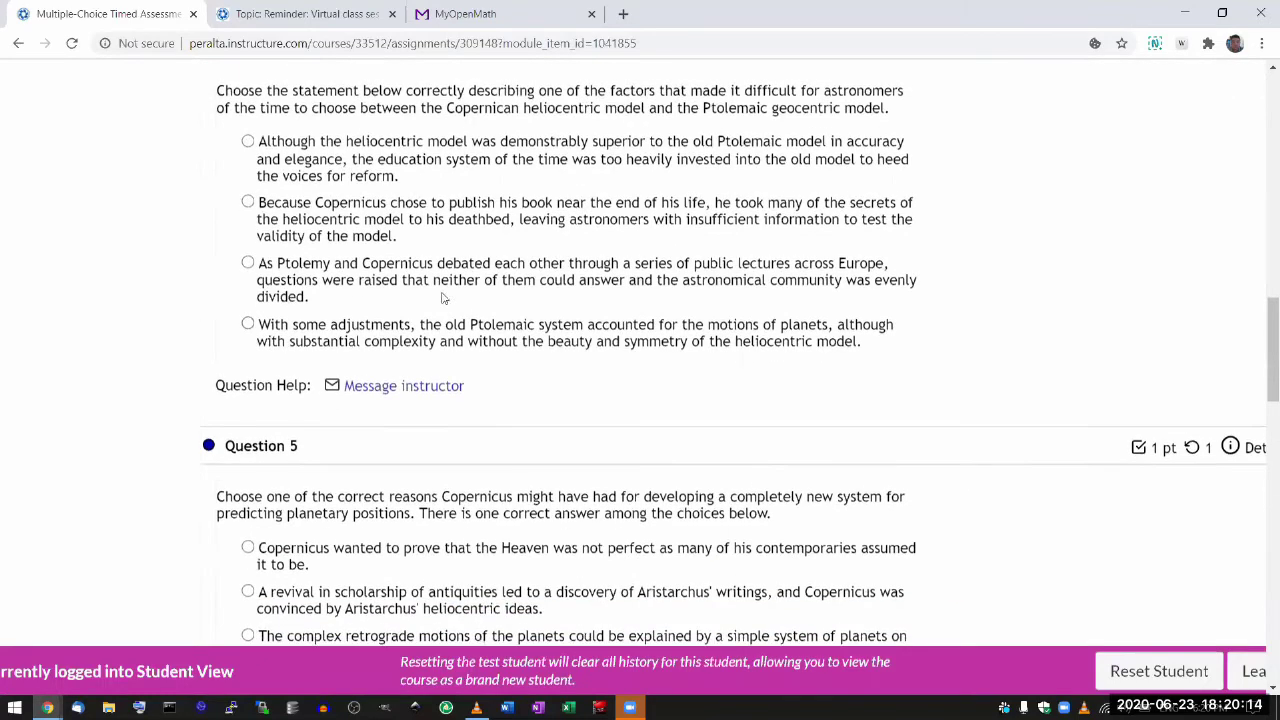
{"action": "left_click_drag", "start_coordinate": [259, 263], "coordinate": [316, 300]}
{"action": "left_click", "coordinate": [316, 300]}
{"action": "left_click_drag", "start_coordinate": [316, 300], "coordinate": [260, 270]}
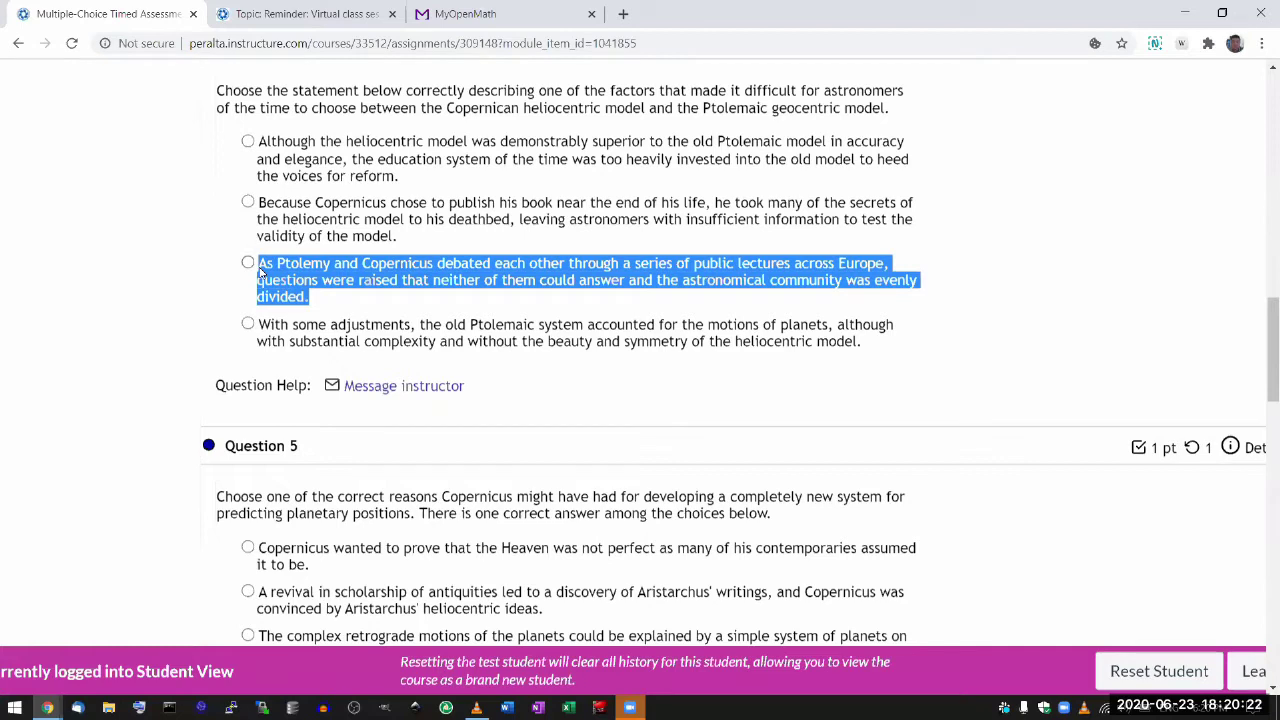
{"action": "left_click", "coordinate": [320, 299]}
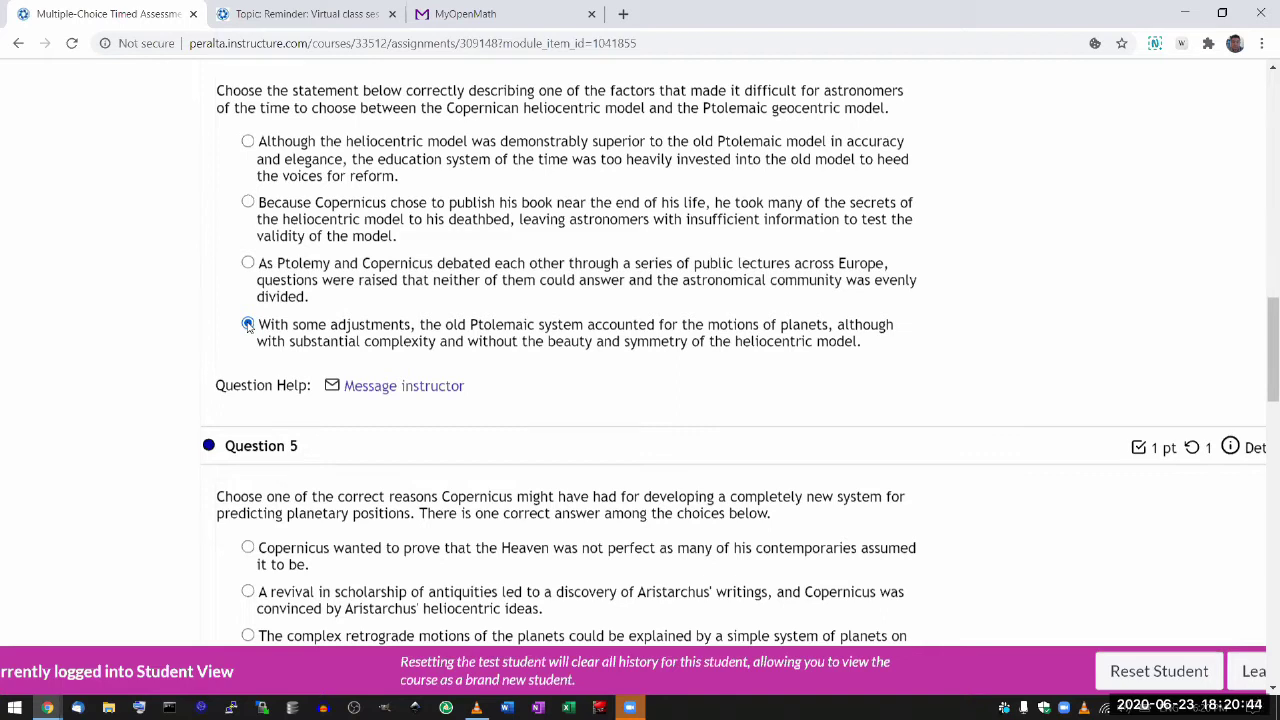
{"action": "scroll", "coordinate": [248, 325], "scroll_direction": "down", "scroll_amount": 3}
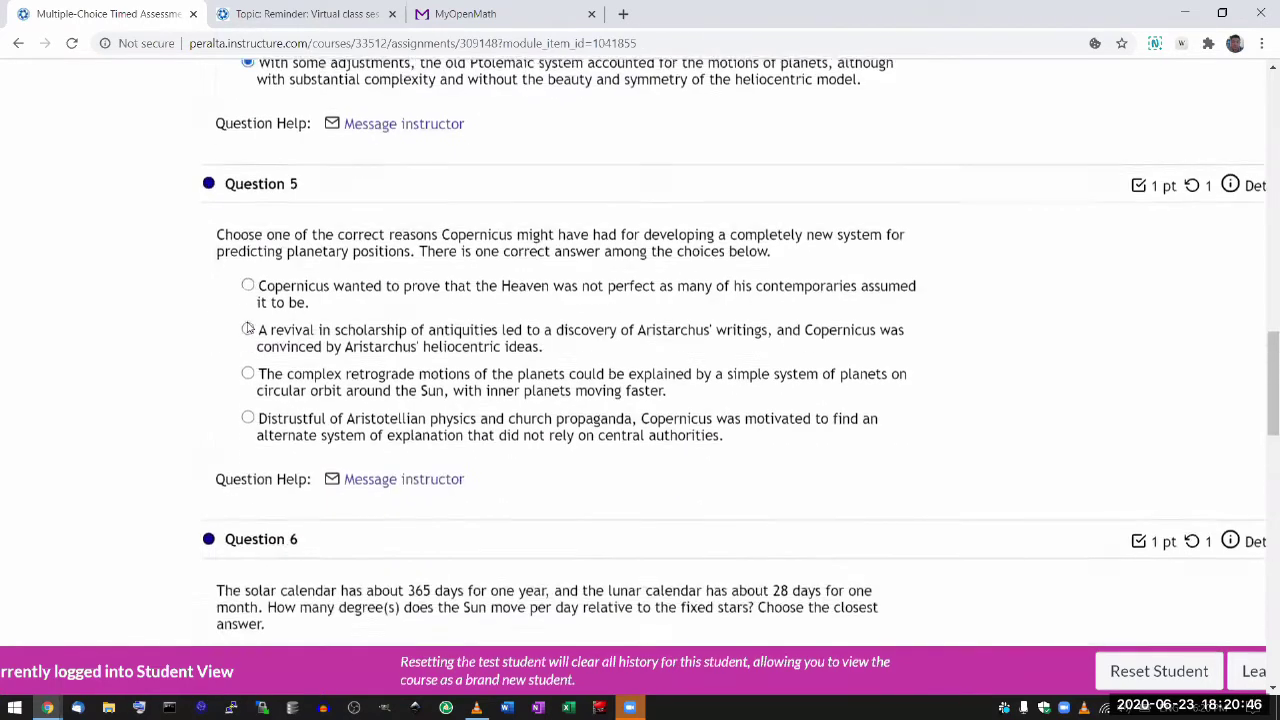
Step: Pick the third choice for Question 5: planets circling the Sun explain retrograde motion
{"action": "scroll", "coordinate": [248, 325], "scroll_direction": "down", "scroll_amount": 1}
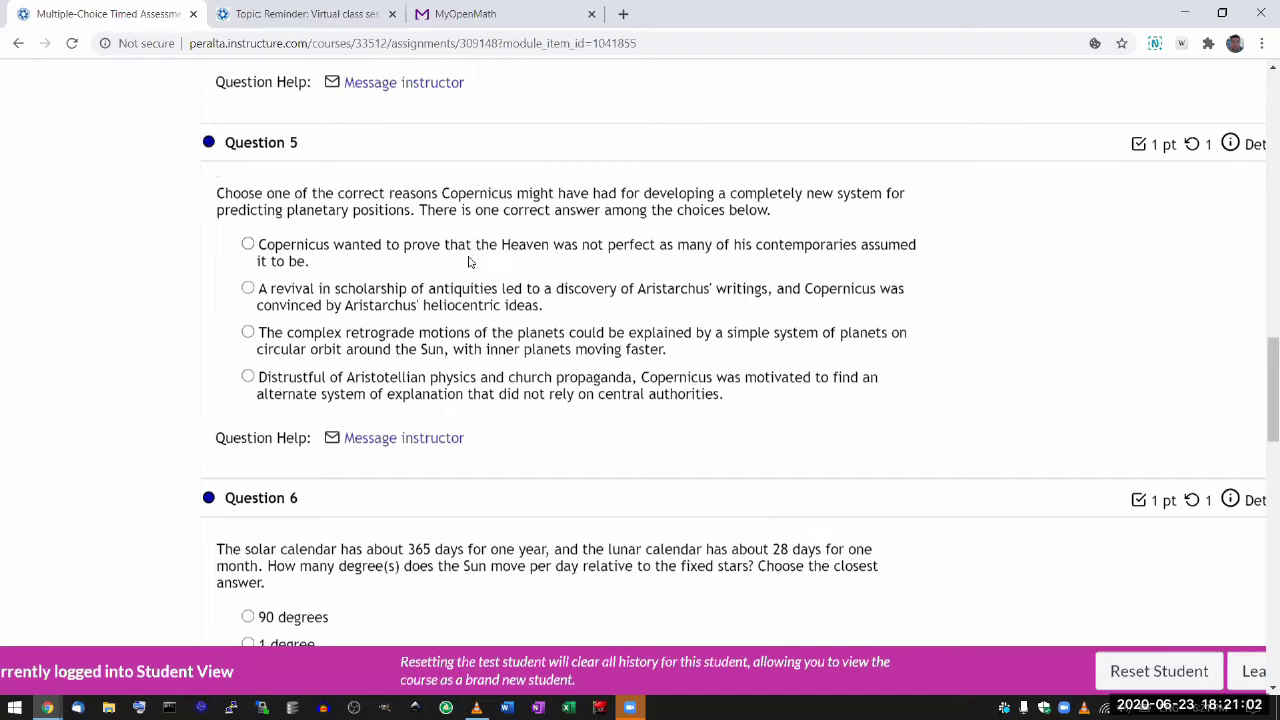
{"action": "scroll", "coordinate": [467, 259], "scroll_direction": "down", "scroll_amount": 1}
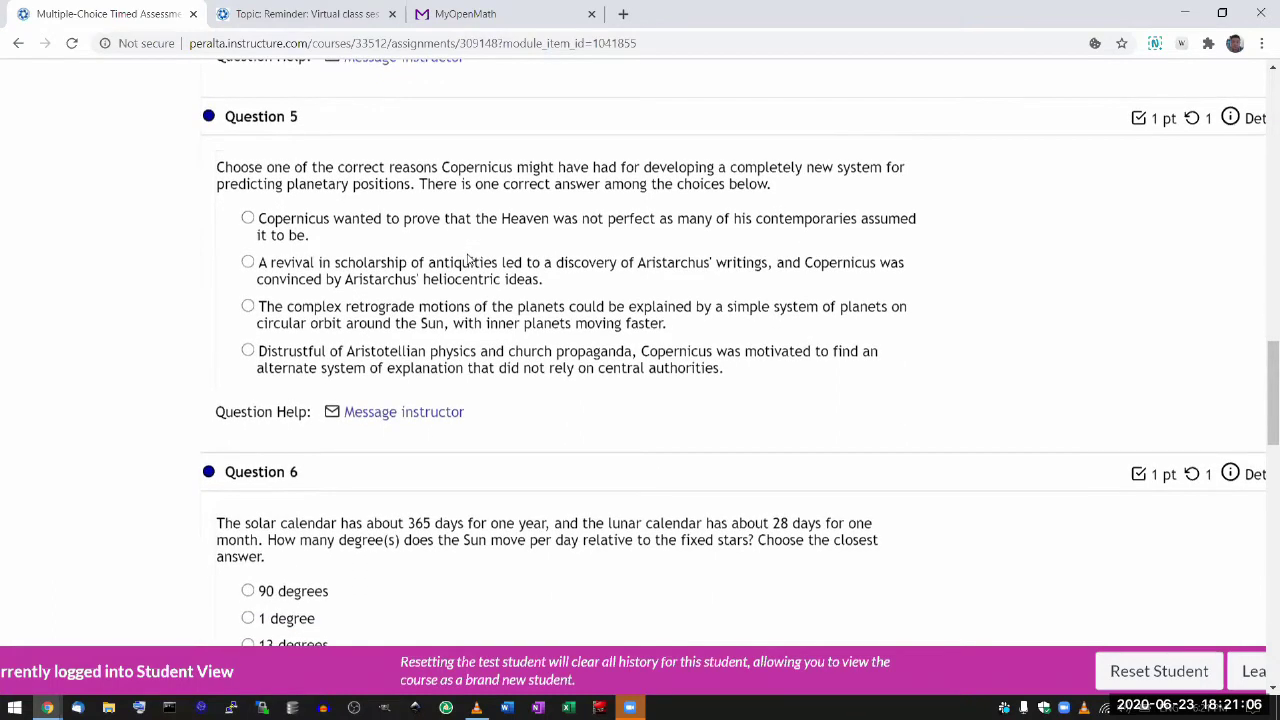
{"action": "scroll", "coordinate": [467, 259], "scroll_direction": "down", "scroll_amount": 1}
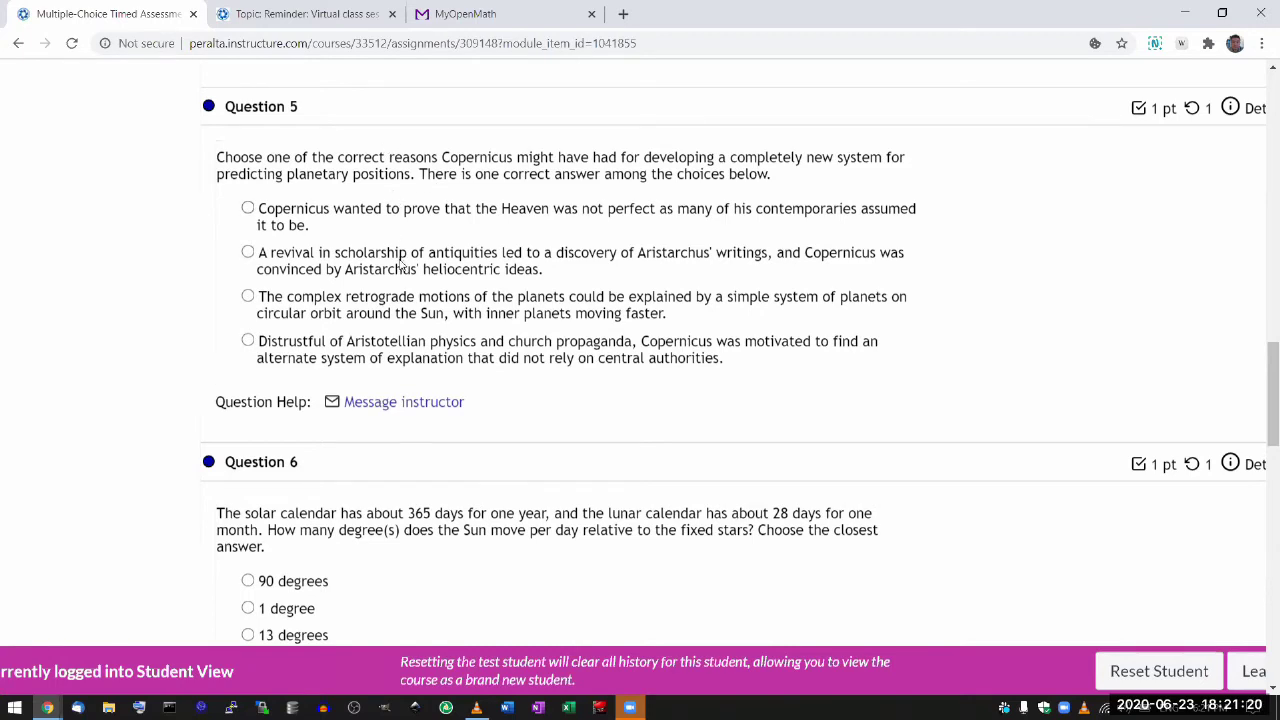
{"action": "left_click", "coordinate": [247, 297]}
{"action": "scroll", "coordinate": [600, 360], "scroll_direction": "down", "scroll_amount": 2}
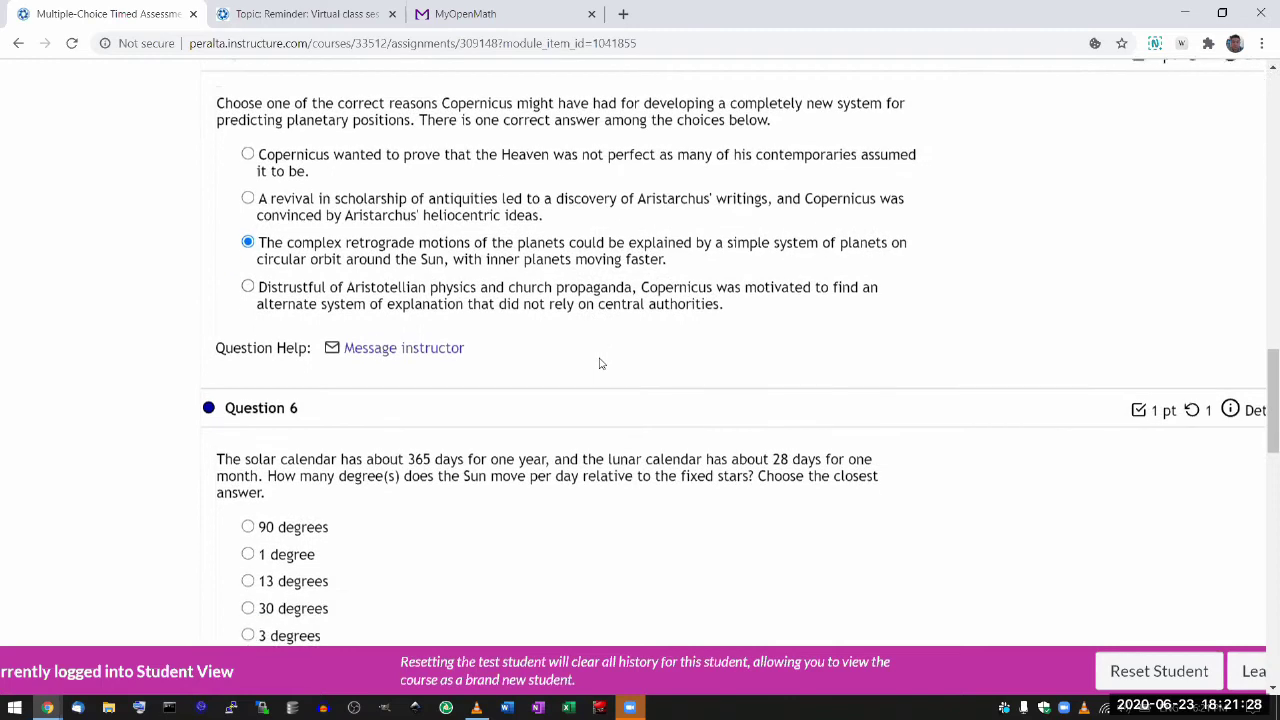
{"action": "scroll", "coordinate": [490, 358], "scroll_direction": "down", "scroll_amount": 3}
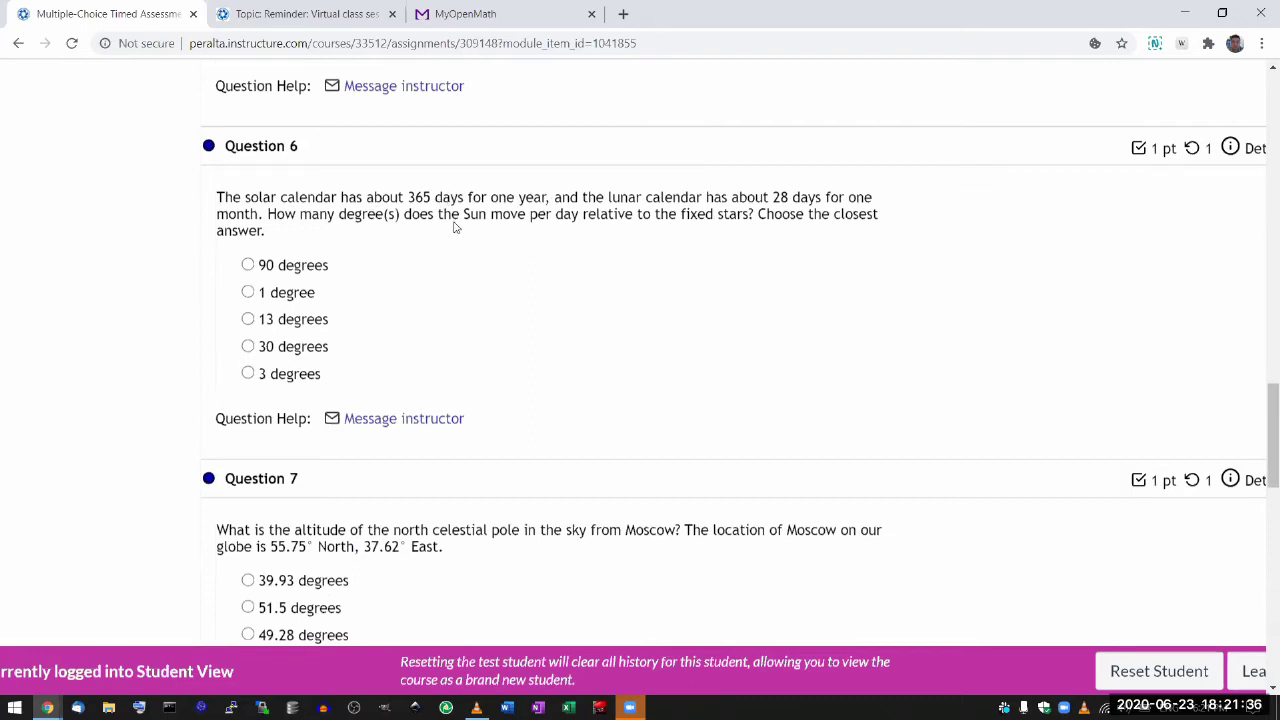
Step: Answer Question 6 with 1 degree
{"action": "double_click", "coordinate": [475, 215]}
{"action": "left_click", "coordinate": [492, 216]}
{"action": "left_click_drag", "start_coordinate": [404, 197], "coordinate": [437, 198]}
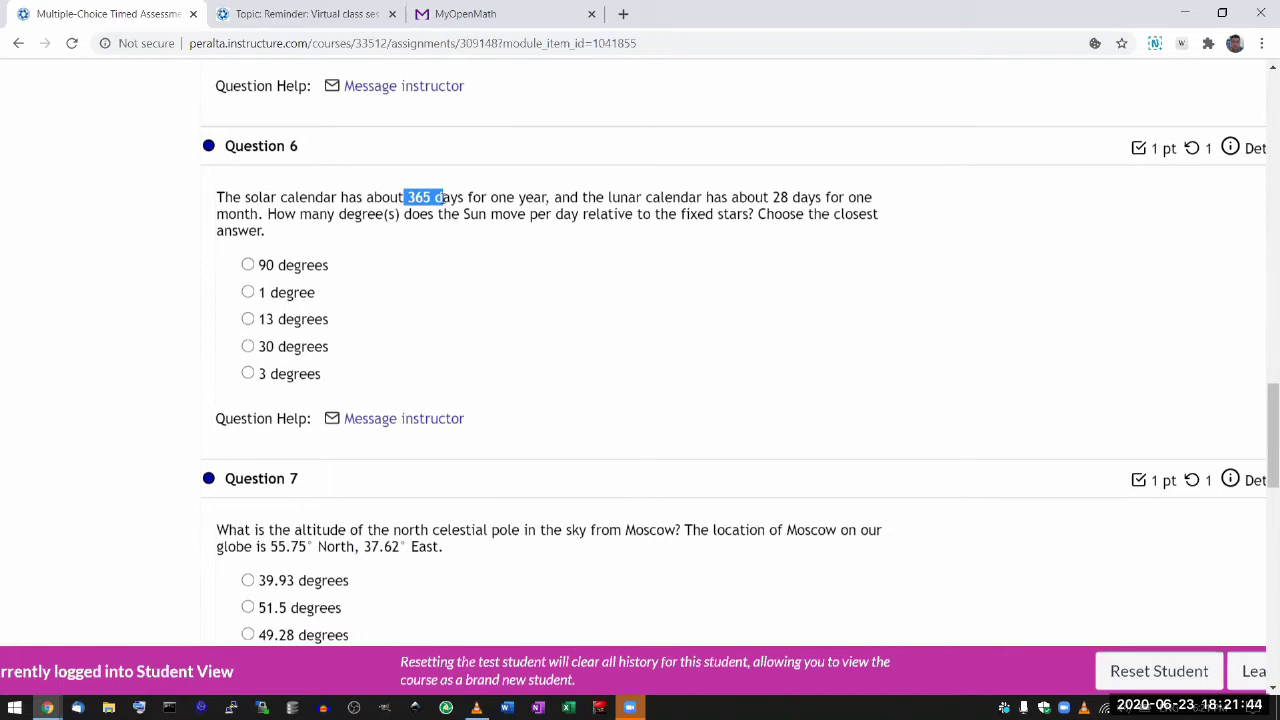
{"action": "left_click", "coordinate": [443, 198]}
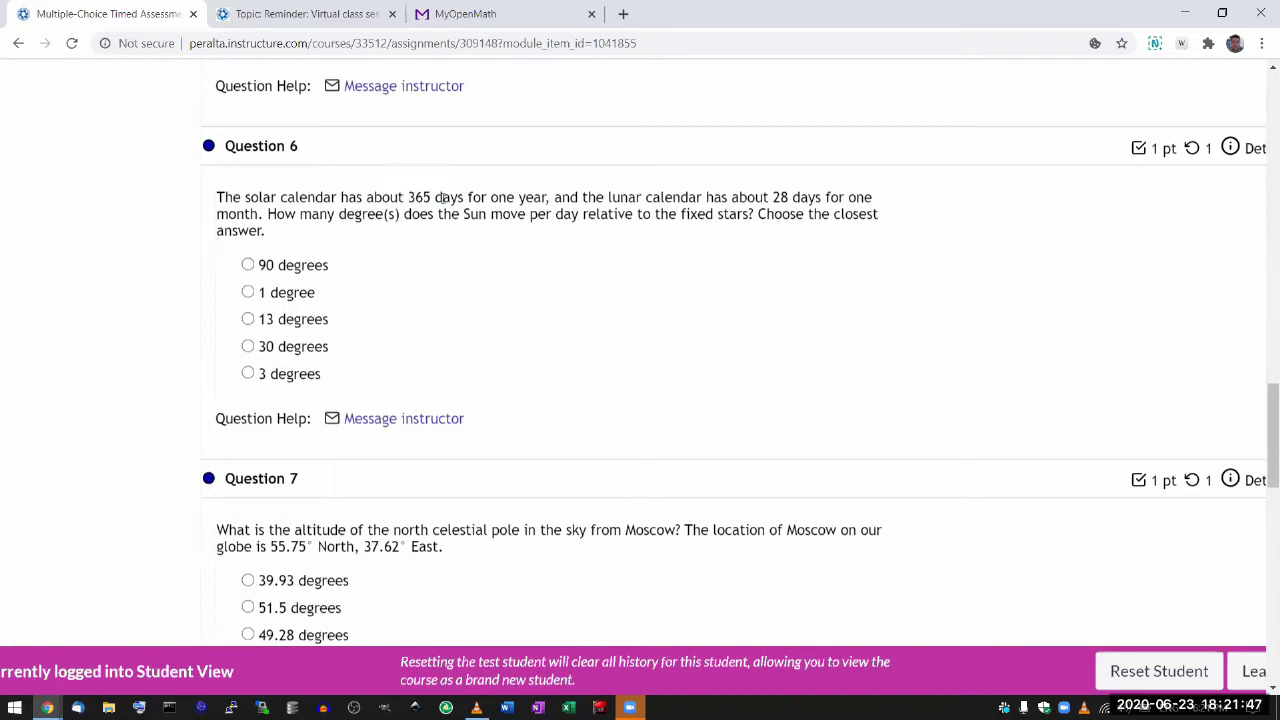
{"action": "left_click", "coordinate": [248, 292]}
Step: Answer Question 7 with 55.75 degrees for the celestial pole's altitude from Moscow
{"action": "scroll", "coordinate": [571, 128], "scroll_direction": "down", "scroll_amount": 1}
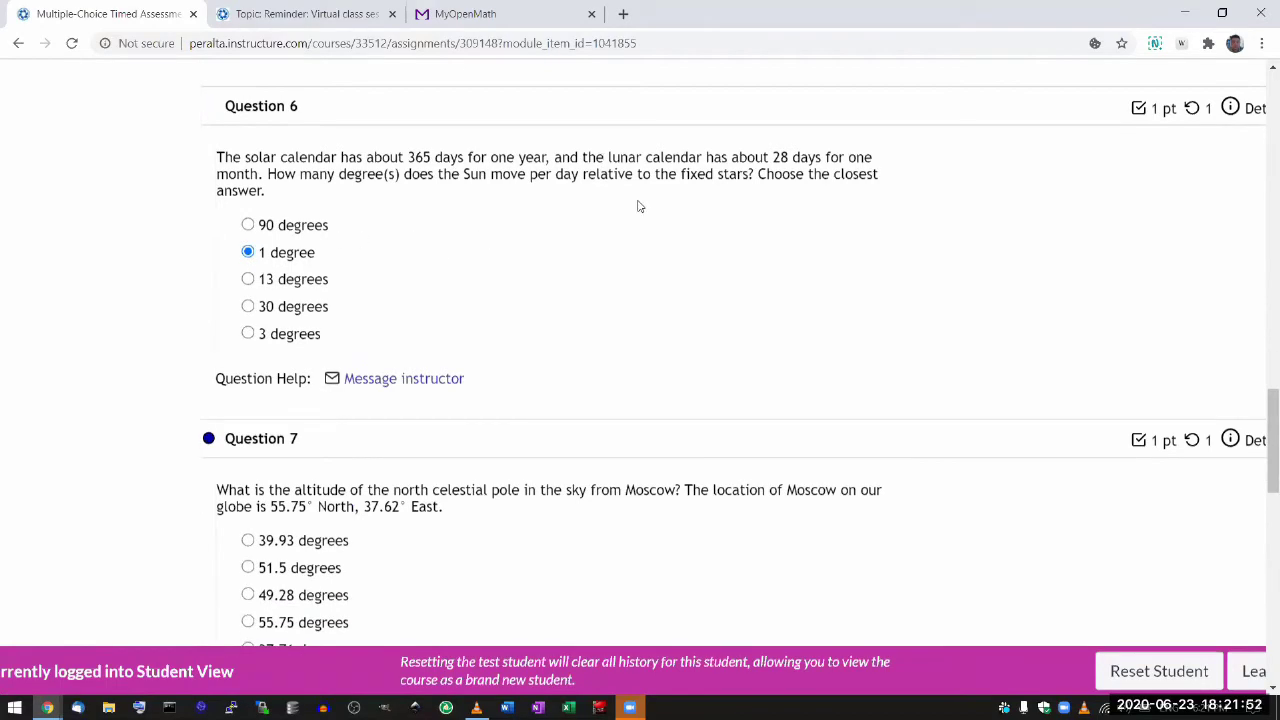
{"action": "scroll", "coordinate": [640, 206], "scroll_direction": "down", "scroll_amount": 5}
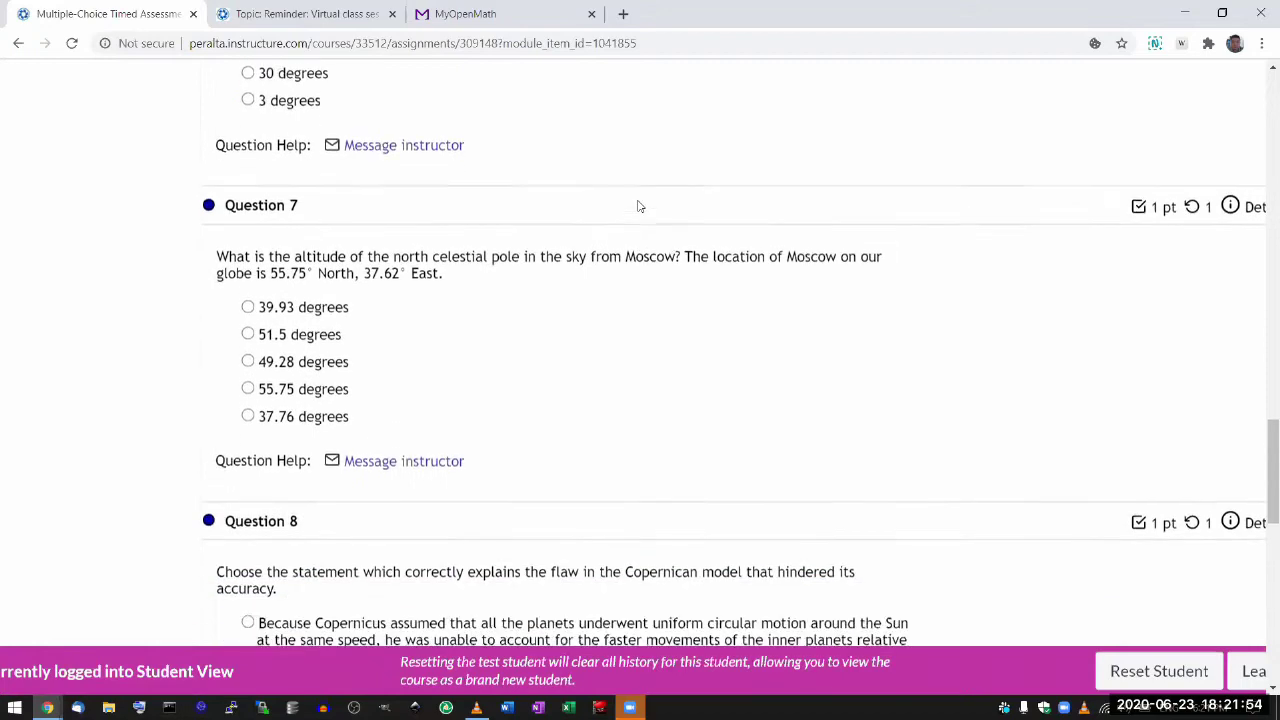
{"action": "scroll", "coordinate": [640, 206], "scroll_direction": "down", "scroll_amount": 2}
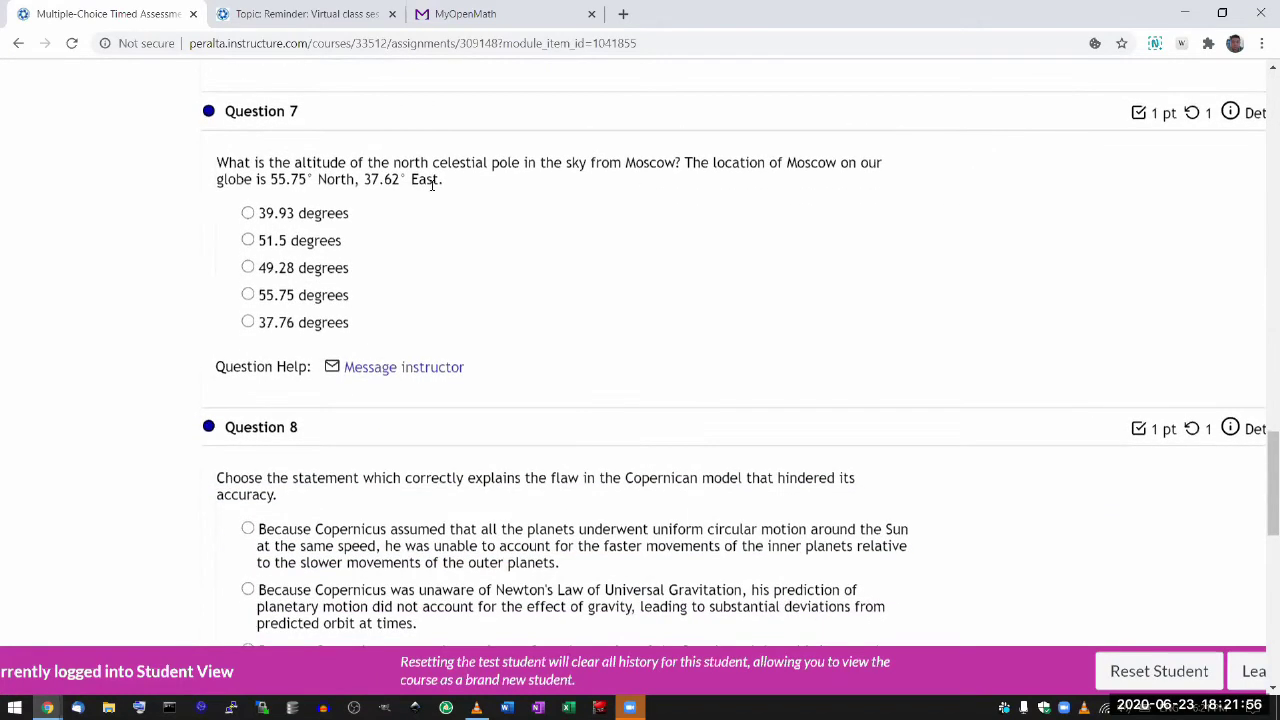
{"action": "left_click_drag", "start_coordinate": [271, 180], "coordinate": [305, 180]}
{"action": "left_click", "coordinate": [248, 295]}
{"action": "left_click", "coordinate": [484, 162]}
{"action": "left_click_drag", "start_coordinate": [362, 179], "coordinate": [270, 179]}
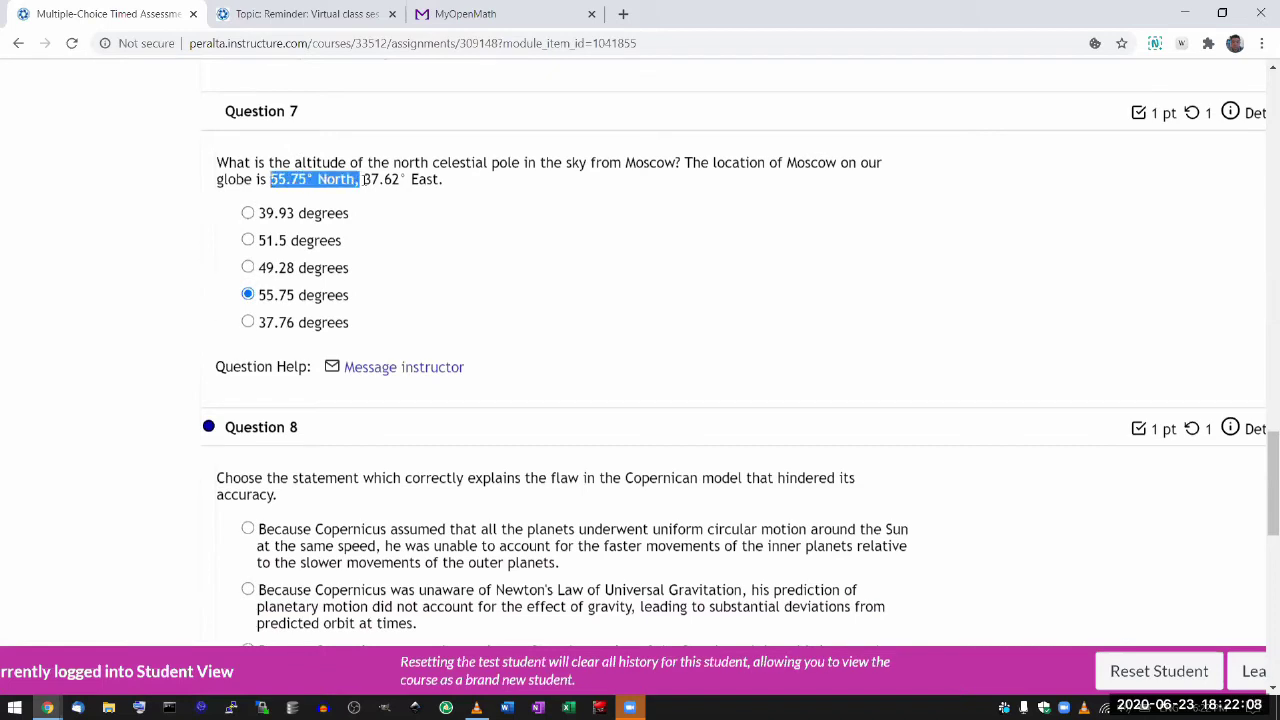
{"action": "left_click", "coordinate": [362, 179]}
{"action": "scroll", "coordinate": [561, 268], "scroll_direction": "down", "scroll_amount": 2}
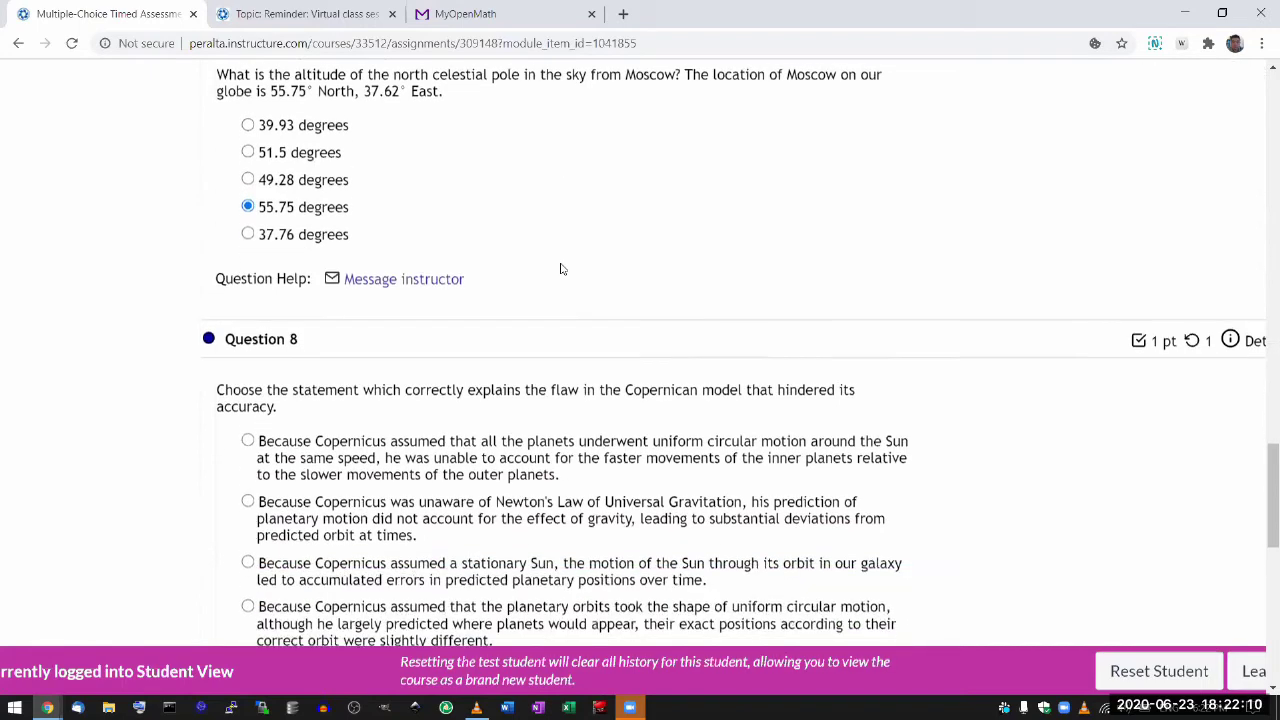
{"action": "scroll", "coordinate": [561, 268], "scroll_direction": "down", "scroll_amount": 1}
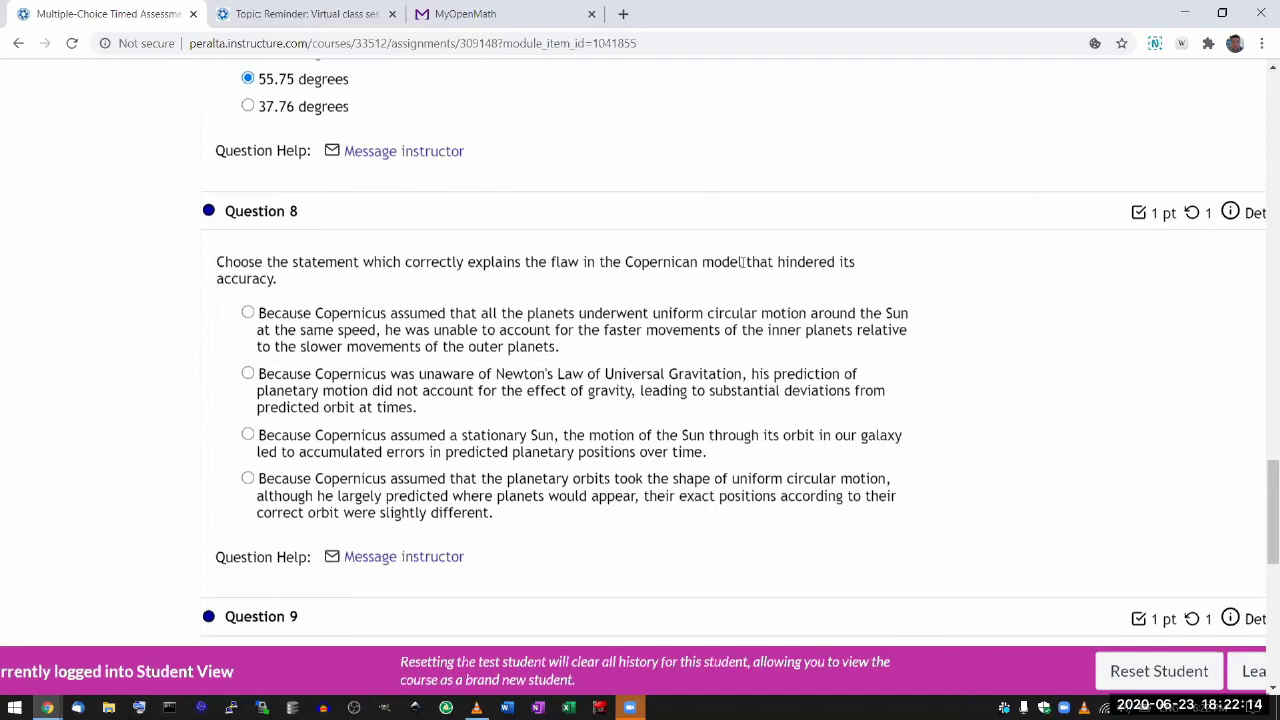
Step: Answer Question 8 with the slightly-different-positions explanation
{"action": "scroll", "coordinate": [670, 287], "scroll_direction": "down", "scroll_amount": 1}
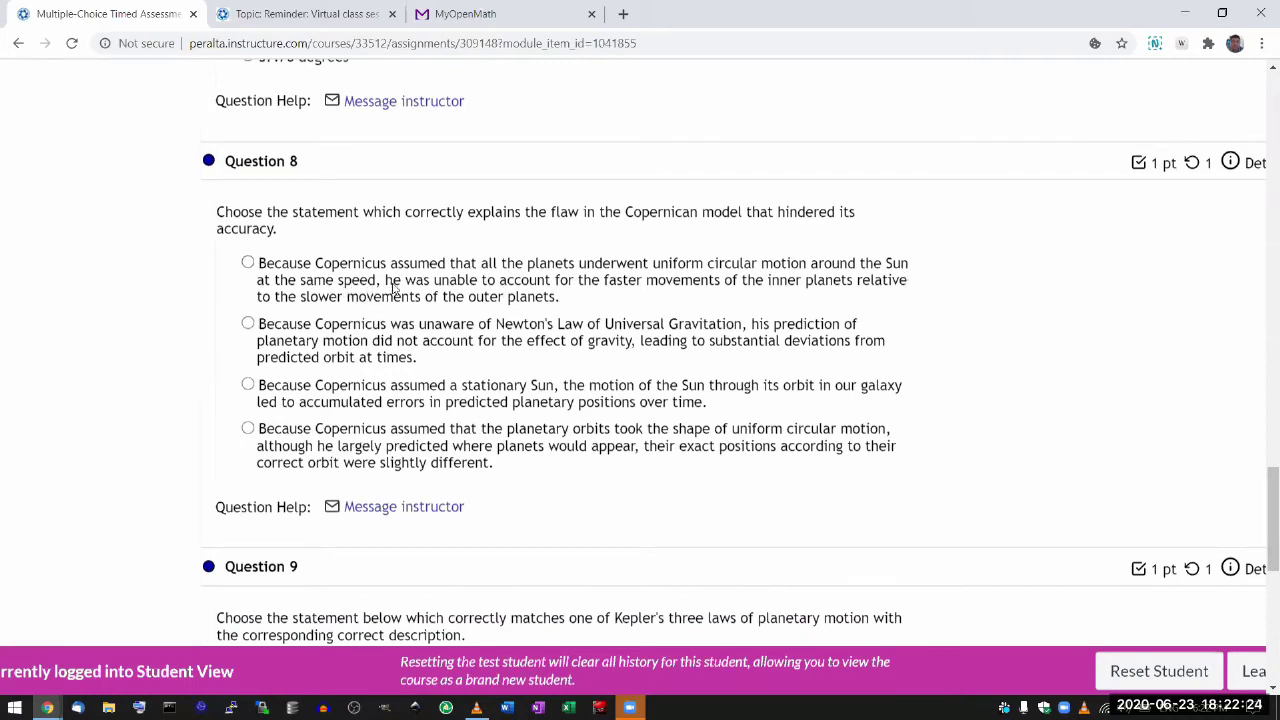
{"action": "scroll", "coordinate": [405, 286], "scroll_direction": "down", "scroll_amount": 1}
{"action": "scroll", "coordinate": [408, 285], "scroll_direction": "down", "scroll_amount": 1}
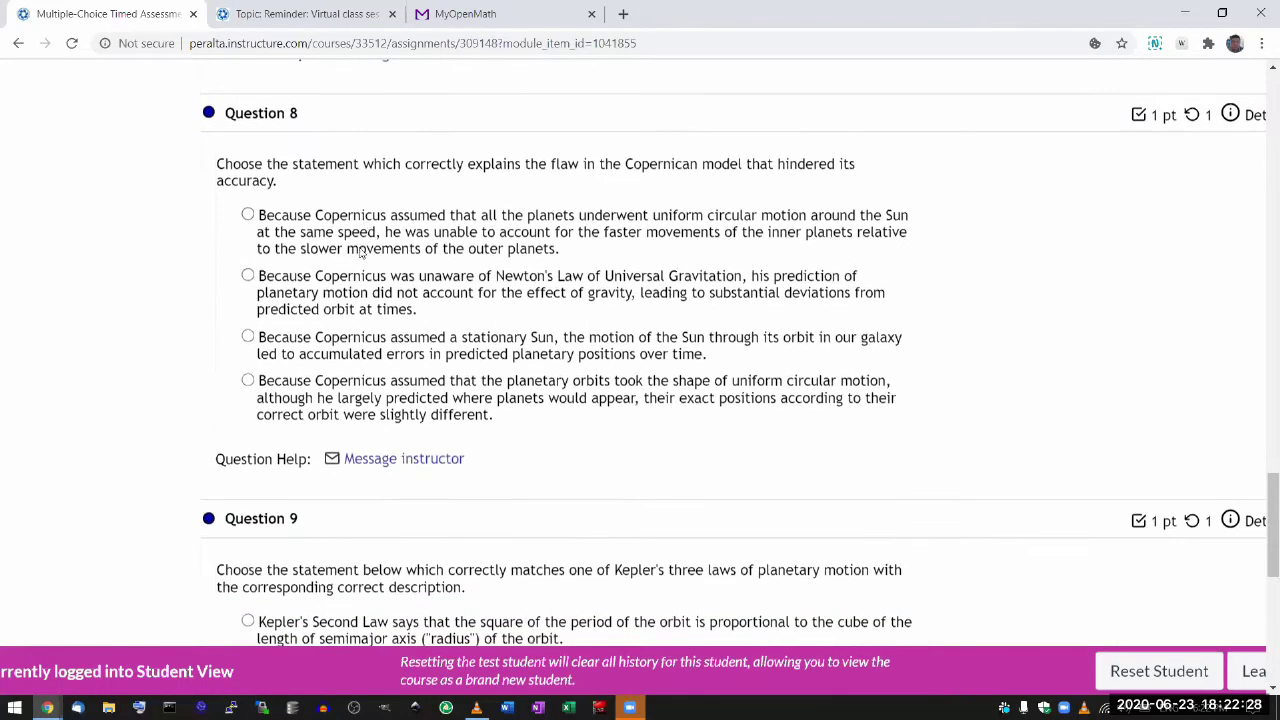
{"action": "scroll", "coordinate": [366, 325], "scroll_direction": "down", "scroll_amount": 3}
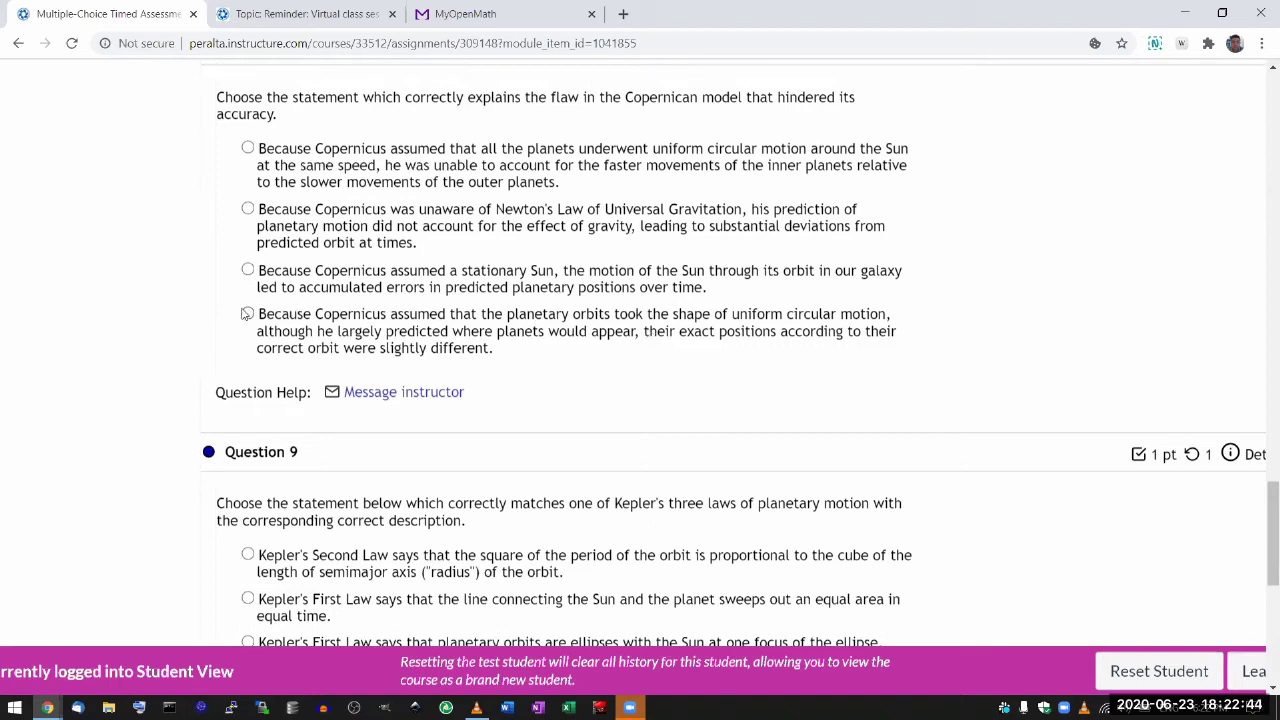
{"action": "left_click", "coordinate": [247, 314]}
Step: Answer Question 9 with Kepler's First Law ellipses
{"action": "scroll", "coordinate": [382, 346], "scroll_direction": "down", "scroll_amount": 2}
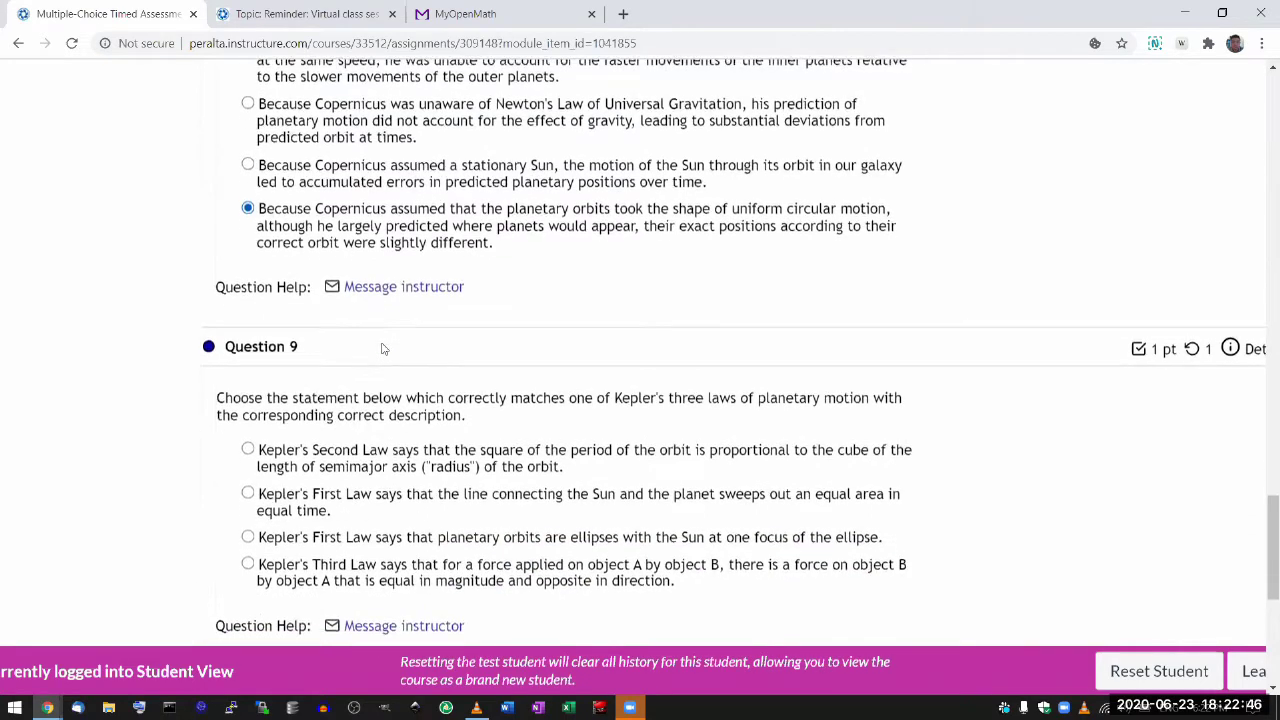
{"action": "scroll", "coordinate": [382, 346], "scroll_direction": "down", "scroll_amount": 1}
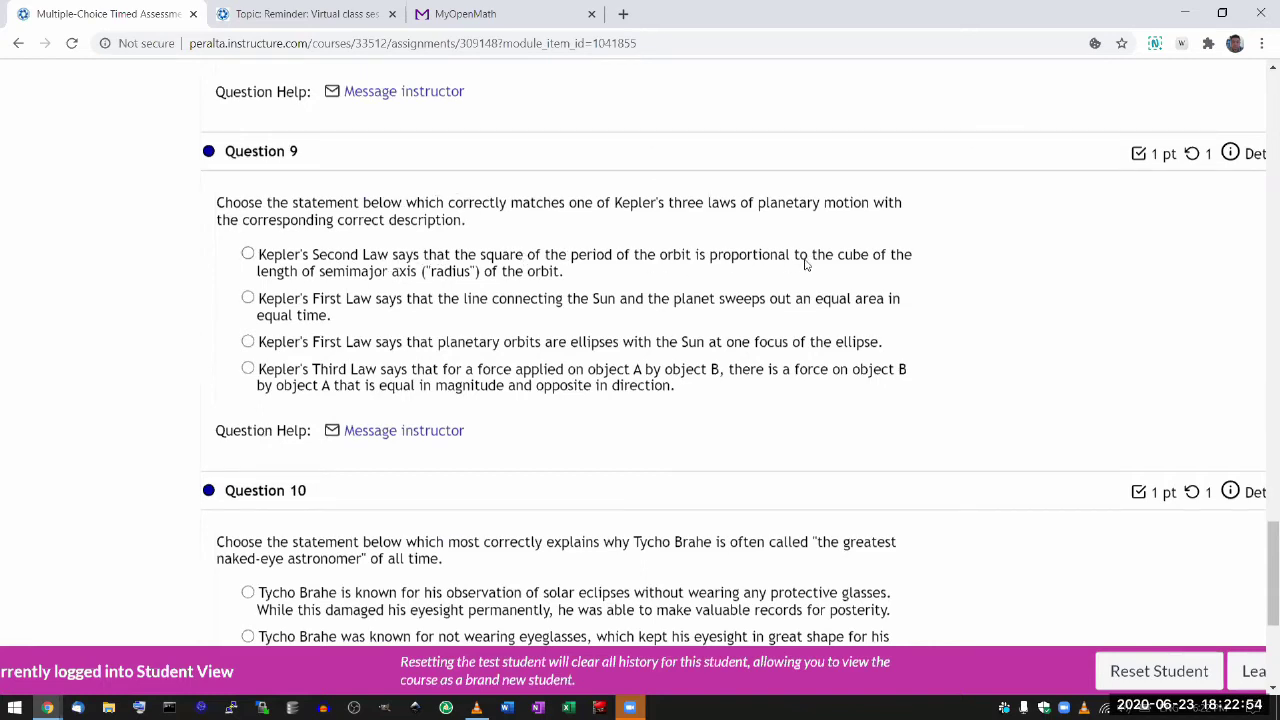
{"action": "scroll", "coordinate": [464, 281], "scroll_direction": "down", "scroll_amount": 1}
{"action": "scroll", "coordinate": [464, 281], "scroll_direction": "down", "scroll_amount": 1}
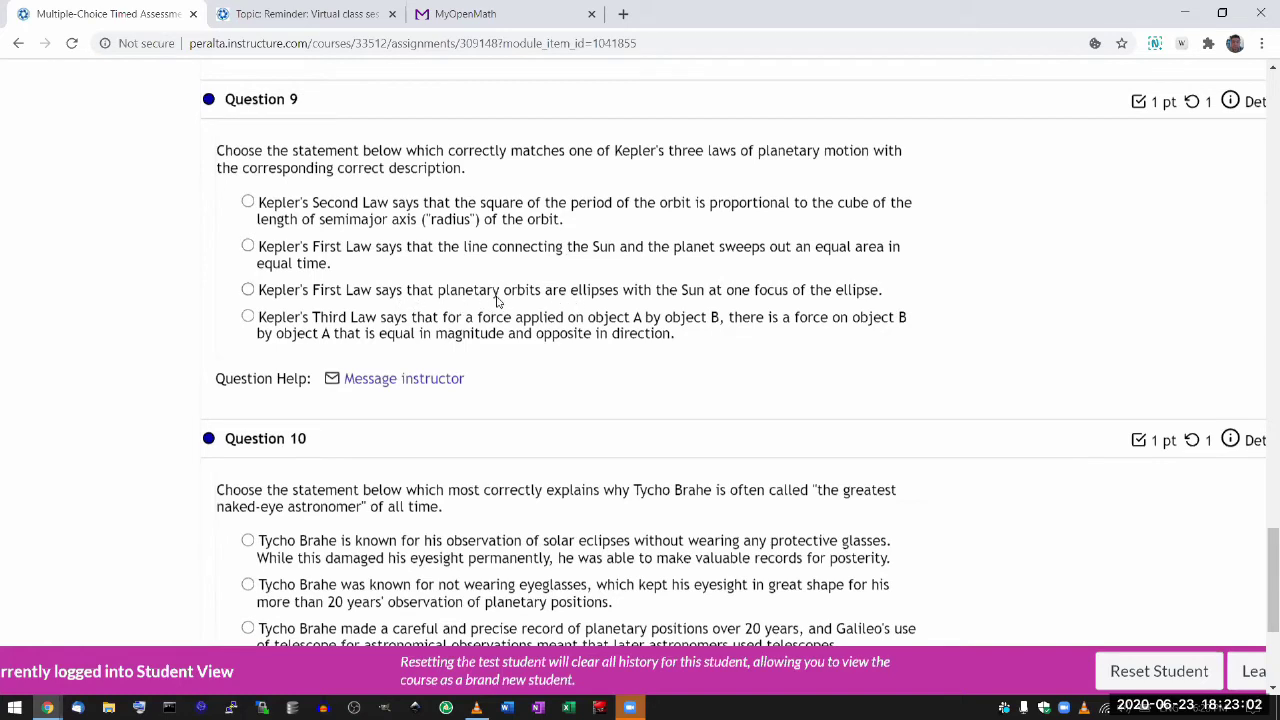
{"action": "left_click", "coordinate": [248, 290]}
{"action": "left_click_drag", "start_coordinate": [217, 152], "coordinate": [777, 337]}
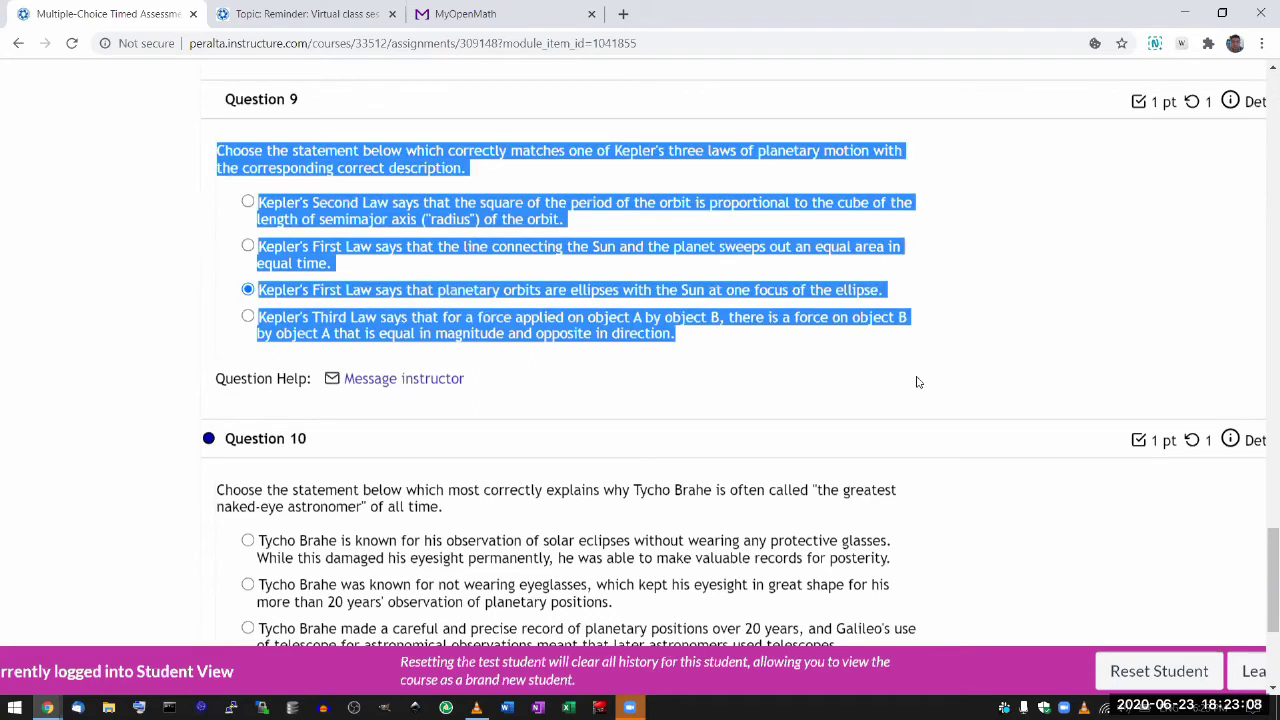
{"action": "left_click", "coordinate": [926, 410]}
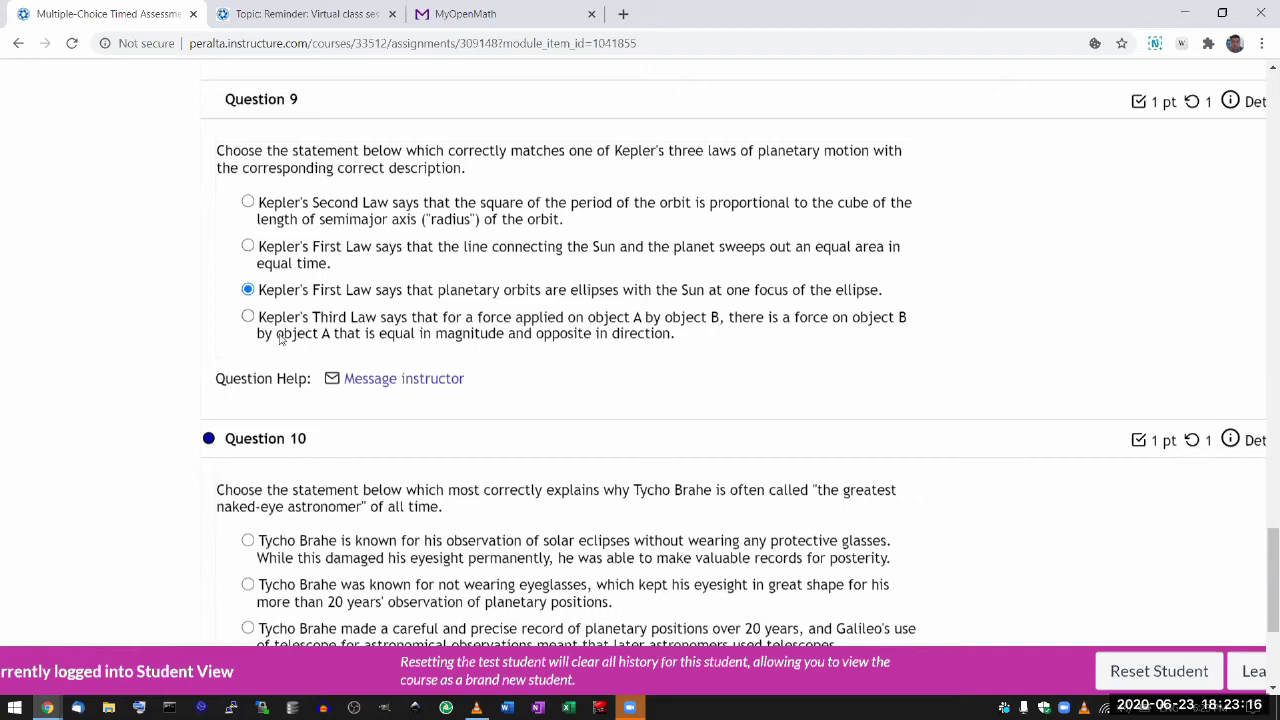
Step: Answer Question 10 with Tycho Brahe's careful records and return to the top
{"action": "scroll", "coordinate": [463, 303], "scroll_direction": "down", "scroll_amount": 3}
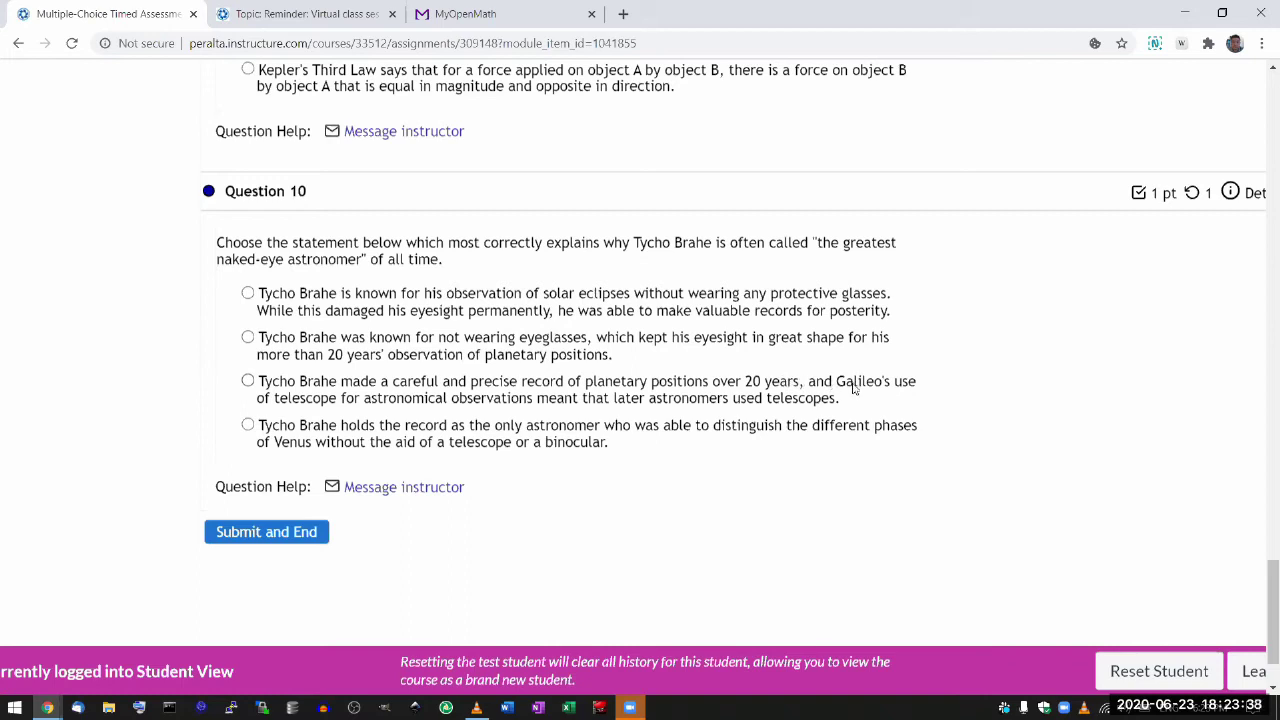
{"action": "left_click", "coordinate": [252, 382]}
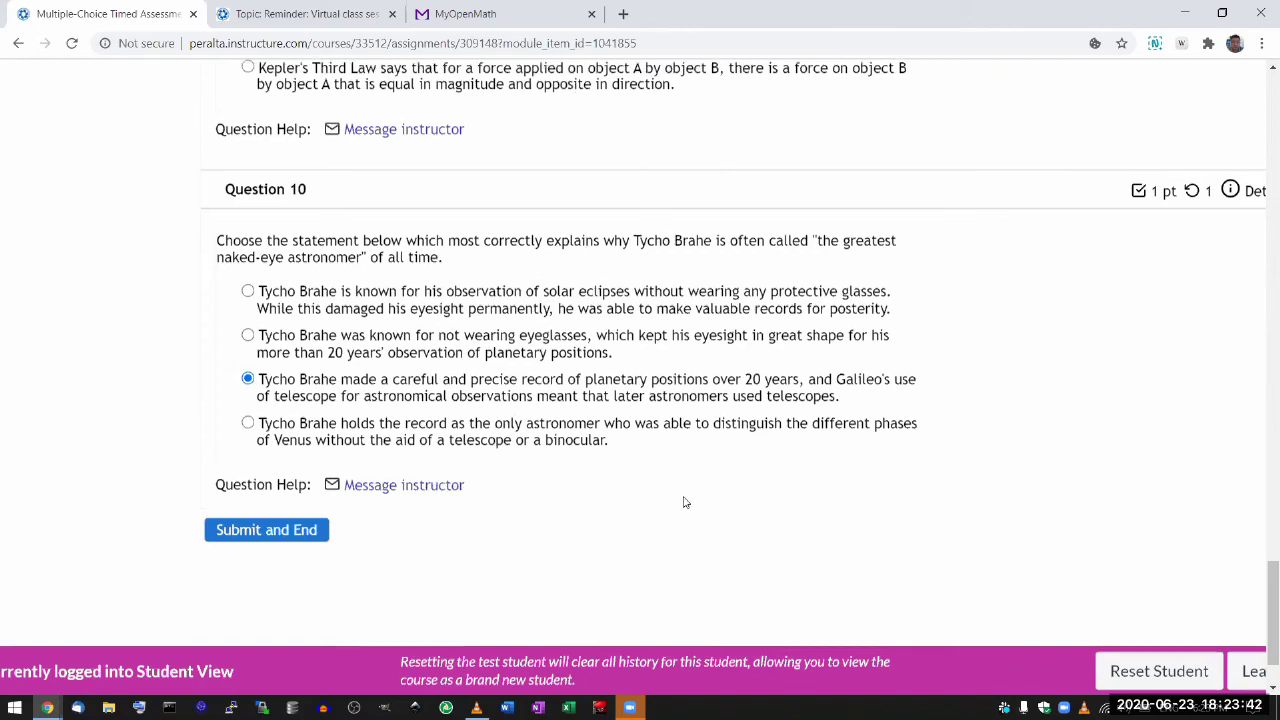
{"action": "scroll", "coordinate": [700, 470], "scroll_direction": "down", "scroll_amount": 1}
{"action": "key", "text": "ctrl+minus"}
{"action": "key", "text": "ctrl+minus"}
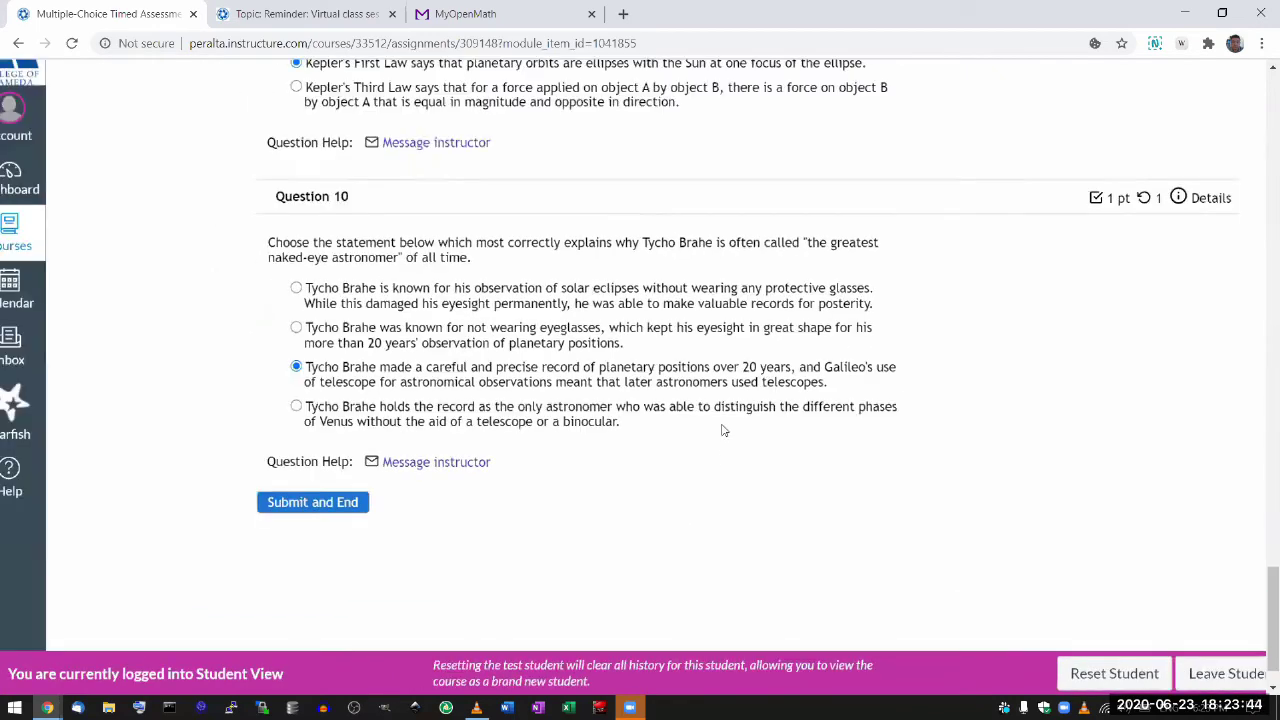
{"action": "scroll", "coordinate": [724, 430], "scroll_direction": "up", "scroll_amount": 10}
{"action": "scroll", "coordinate": [724, 430], "scroll_direction": "up", "scroll_amount": 15}
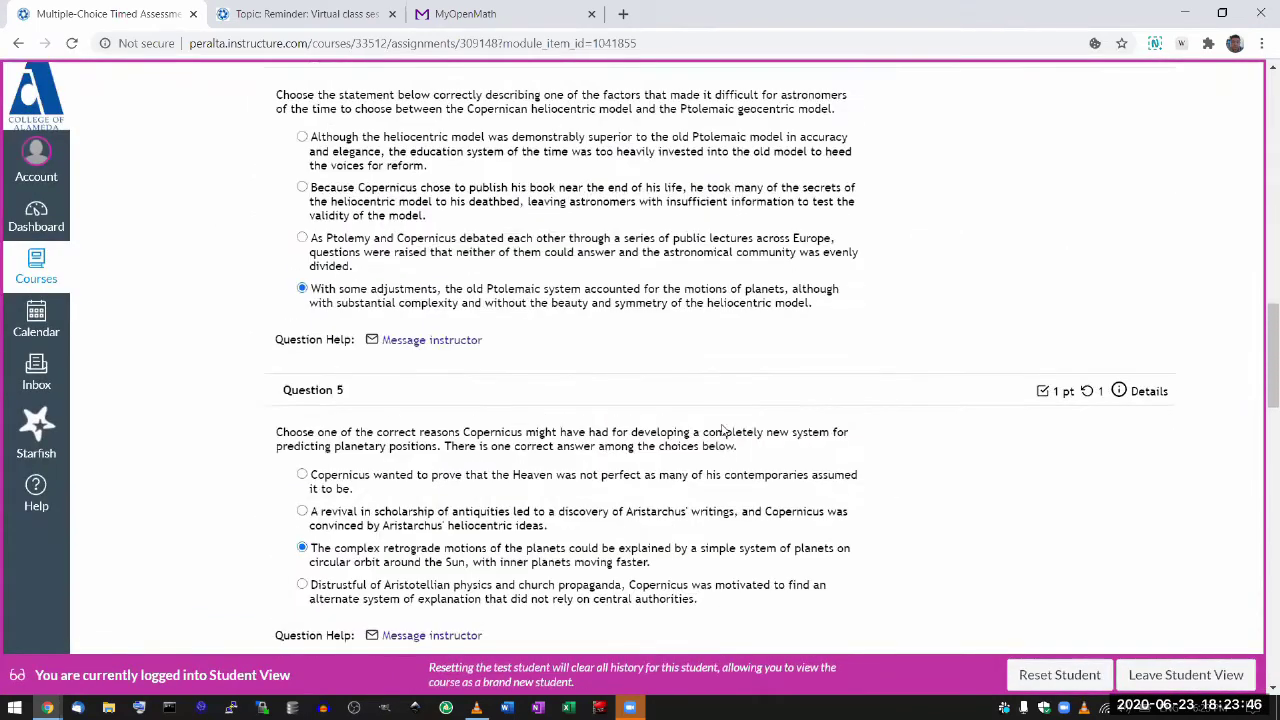
{"action": "scroll", "coordinate": [724, 430], "scroll_direction": "up", "scroll_amount": 5}
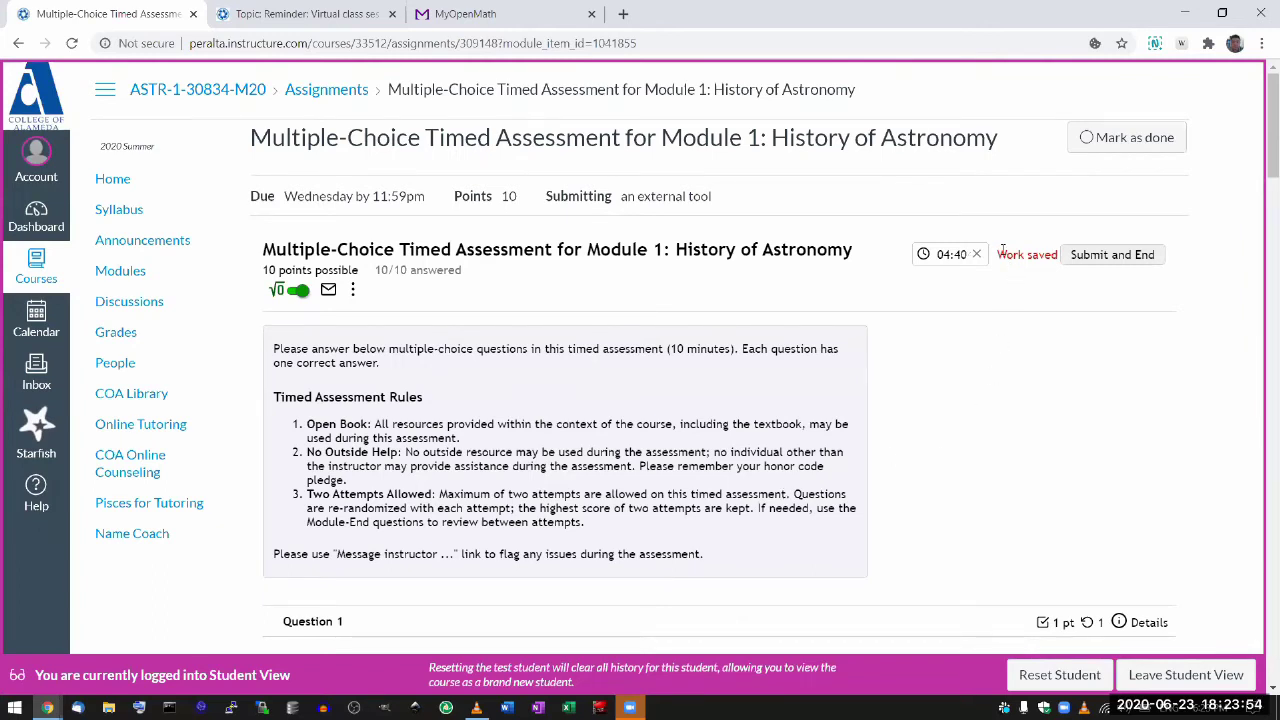
Step: Confirm the work is saved and scroll through all ten answered questions
{"action": "left_click_drag", "start_coordinate": [1002, 251], "coordinate": [1045, 251]}
{"action": "left_click", "coordinate": [980, 401]}
{"action": "scroll", "coordinate": [617, 447], "scroll_direction": "down", "scroll_amount": 1}
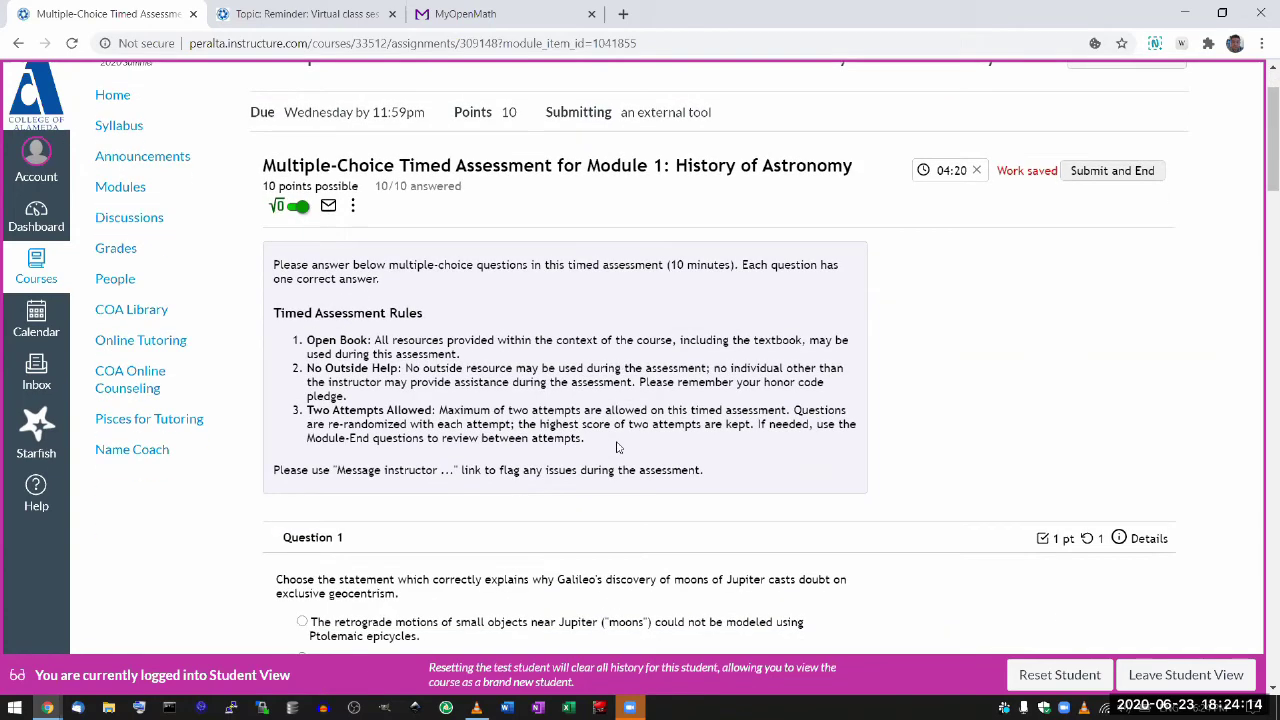
{"action": "scroll", "coordinate": [617, 447], "scroll_direction": "down", "scroll_amount": 10}
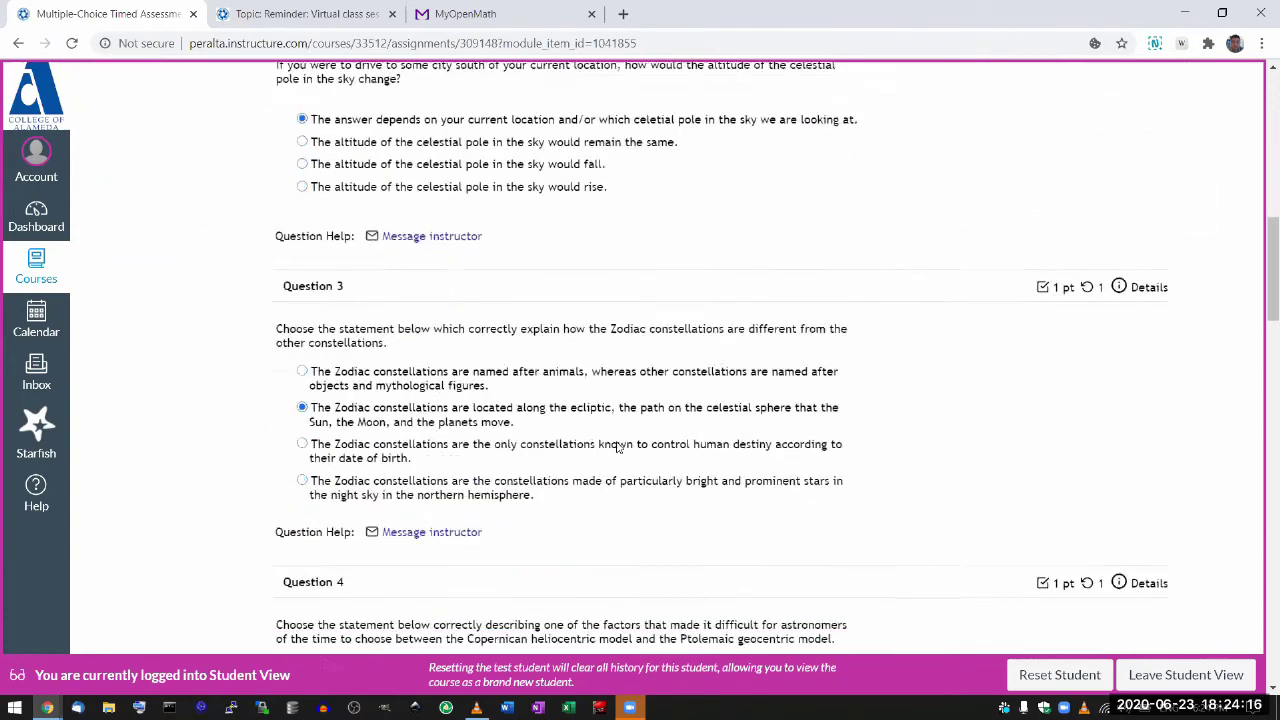
{"action": "scroll", "coordinate": [617, 447], "scroll_direction": "down", "scroll_amount": 20}
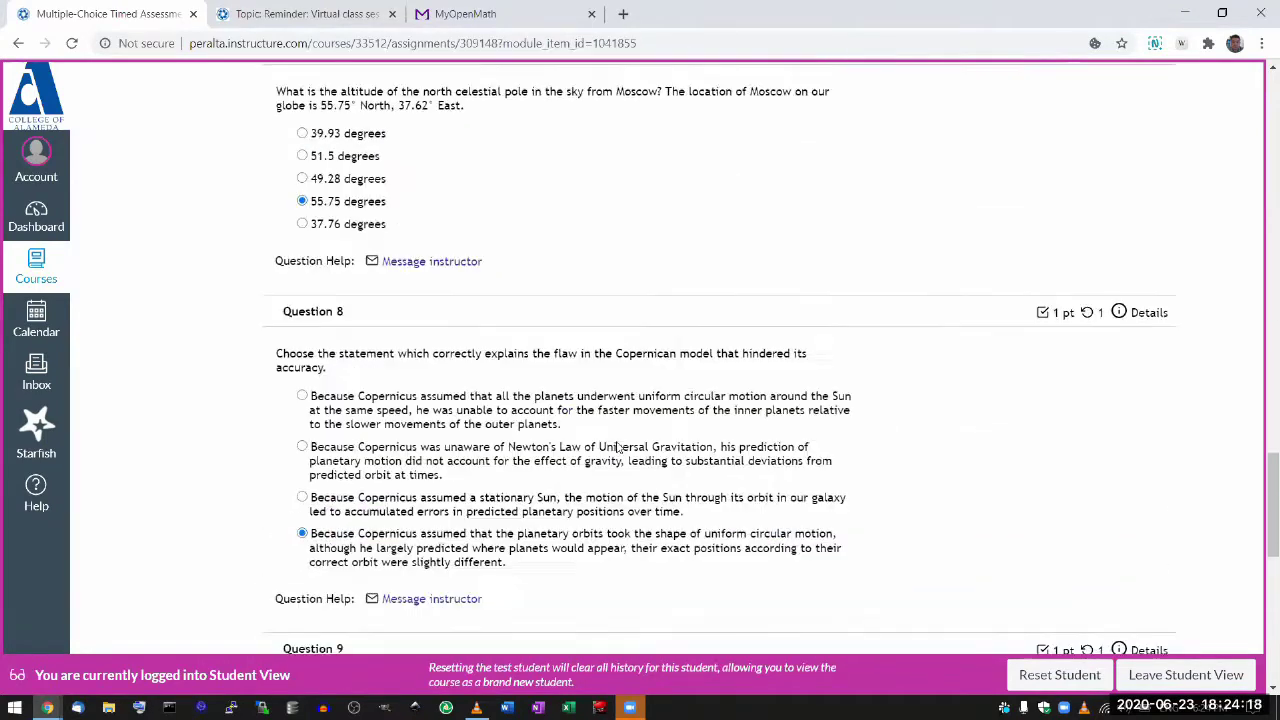
{"action": "scroll", "coordinate": [617, 447], "scroll_direction": "down", "scroll_amount": 10}
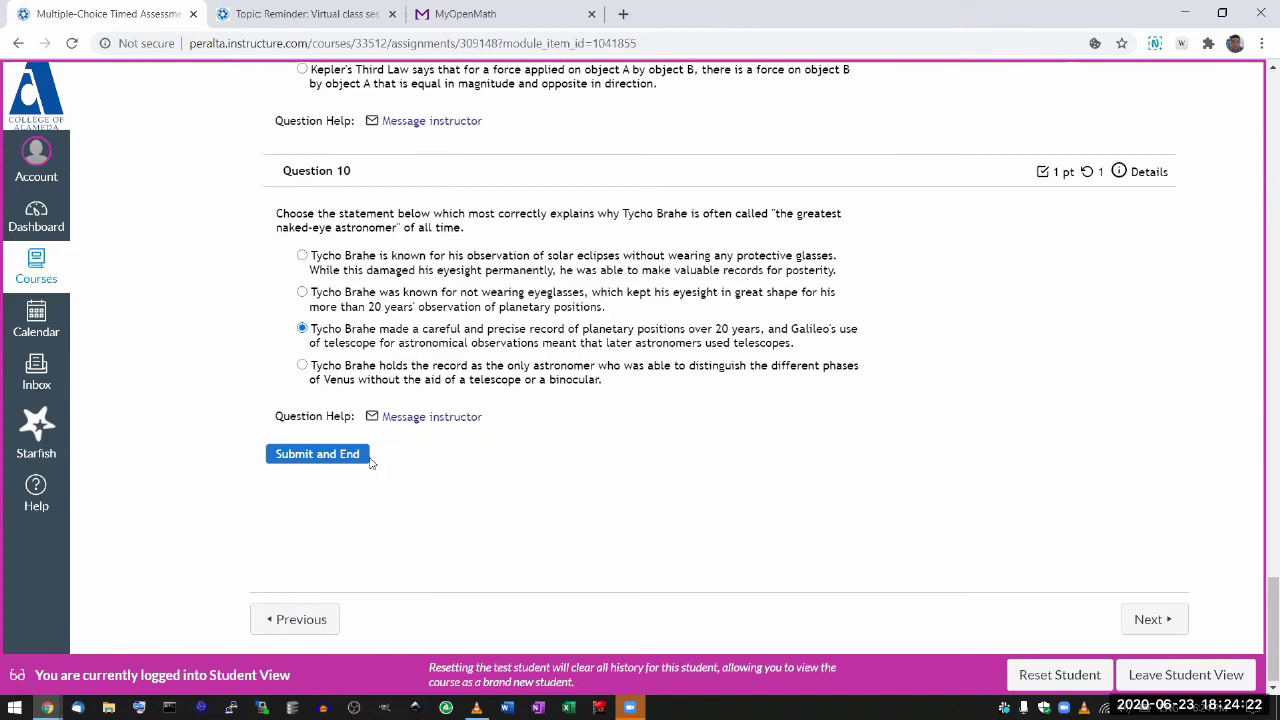
Step: Submit and end the assessment, then compare the 100% score with the earlier 30% attempt
{"action": "left_click", "coordinate": [333, 454]}
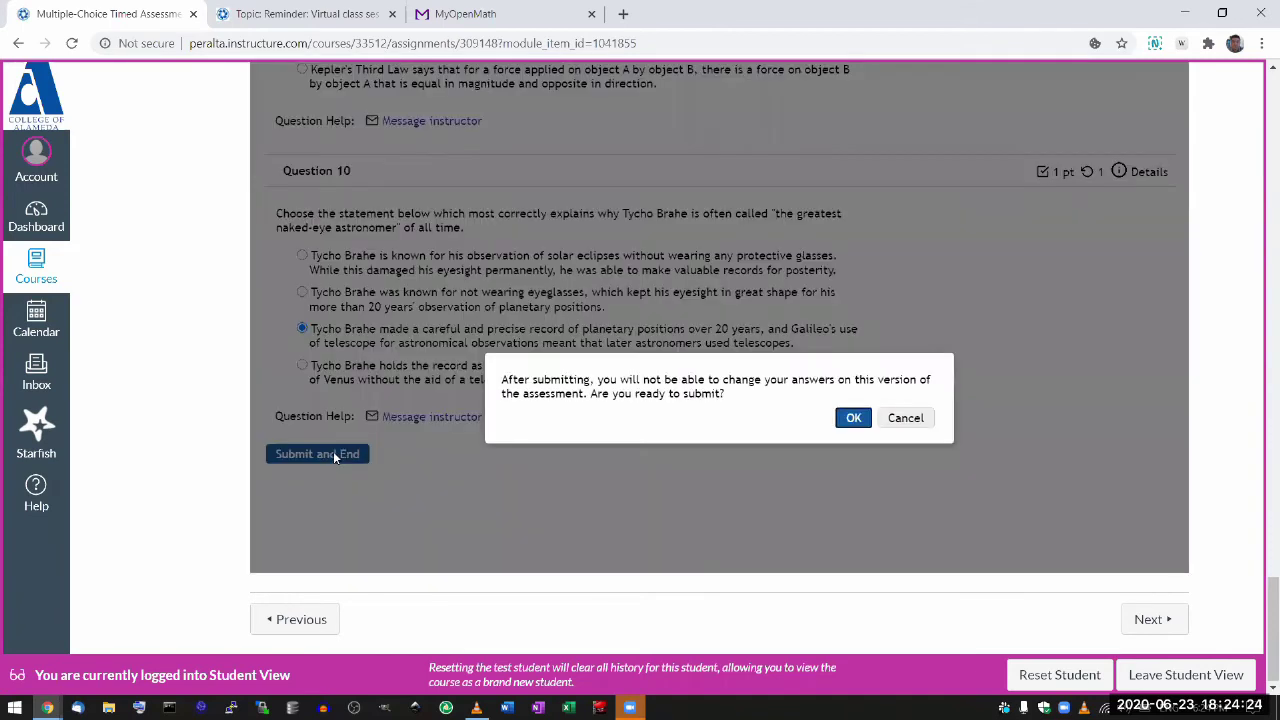
{"action": "left_click", "coordinate": [845, 424]}
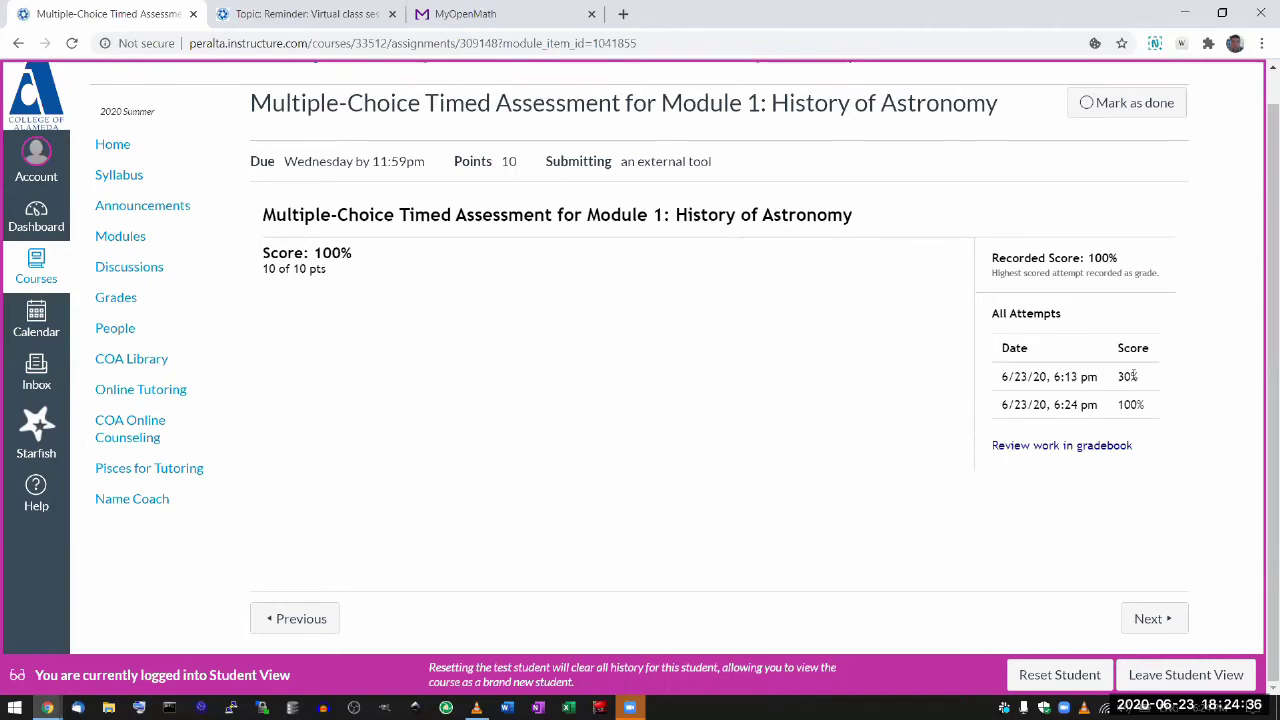
{"action": "left_click_drag", "start_coordinate": [1150, 377], "coordinate": [1009, 374]}
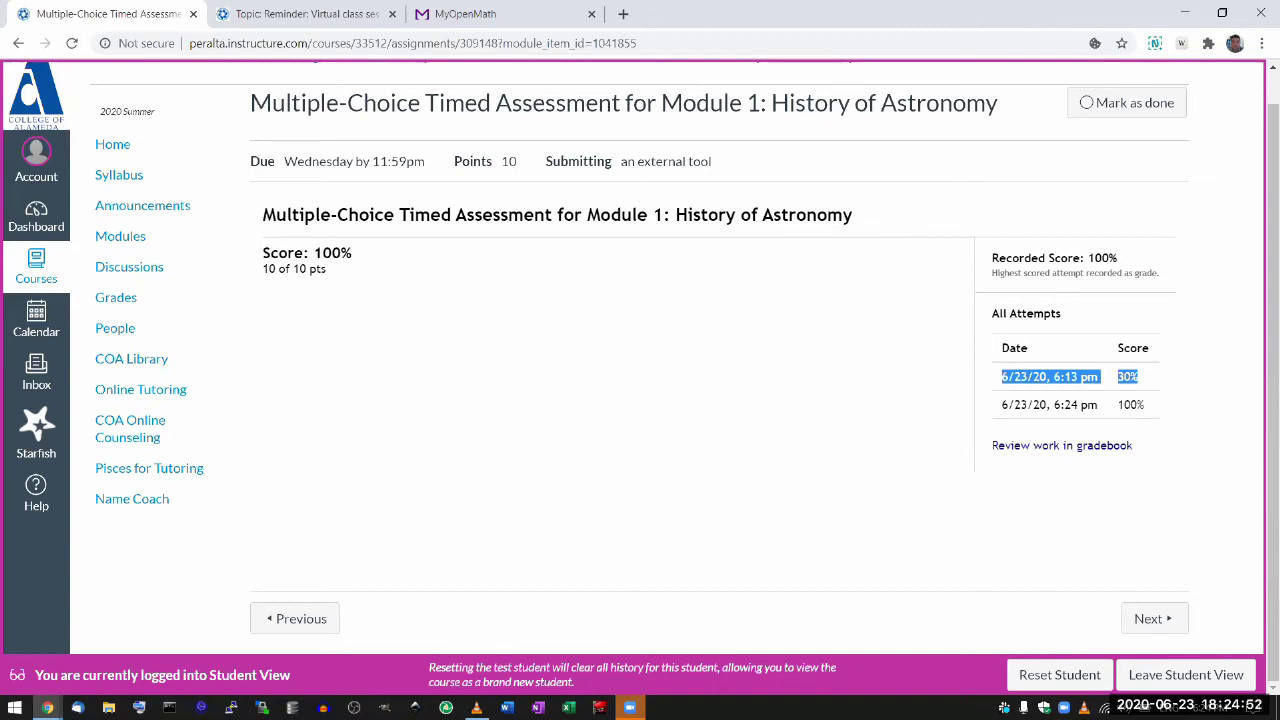
{"action": "left_click", "coordinate": [797, 485]}
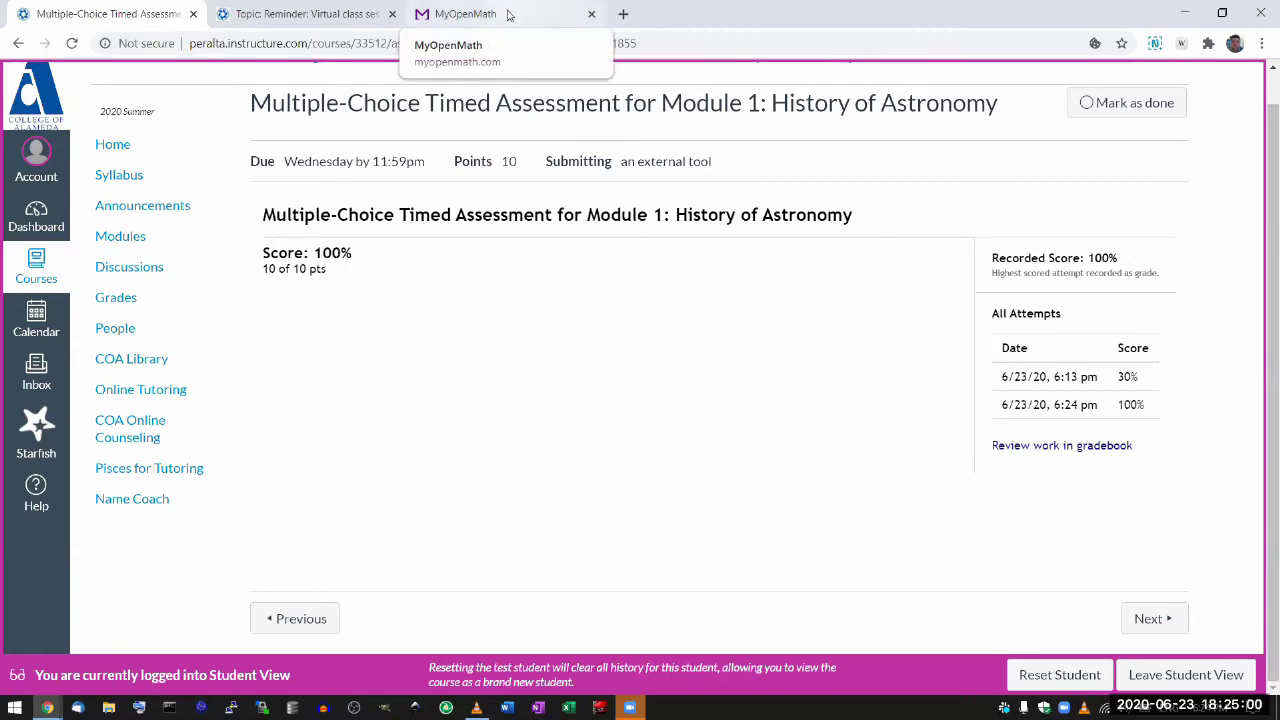
Step: Go to the MyOpenMath site and log in
{"action": "left_click", "coordinate": [506, 14]}
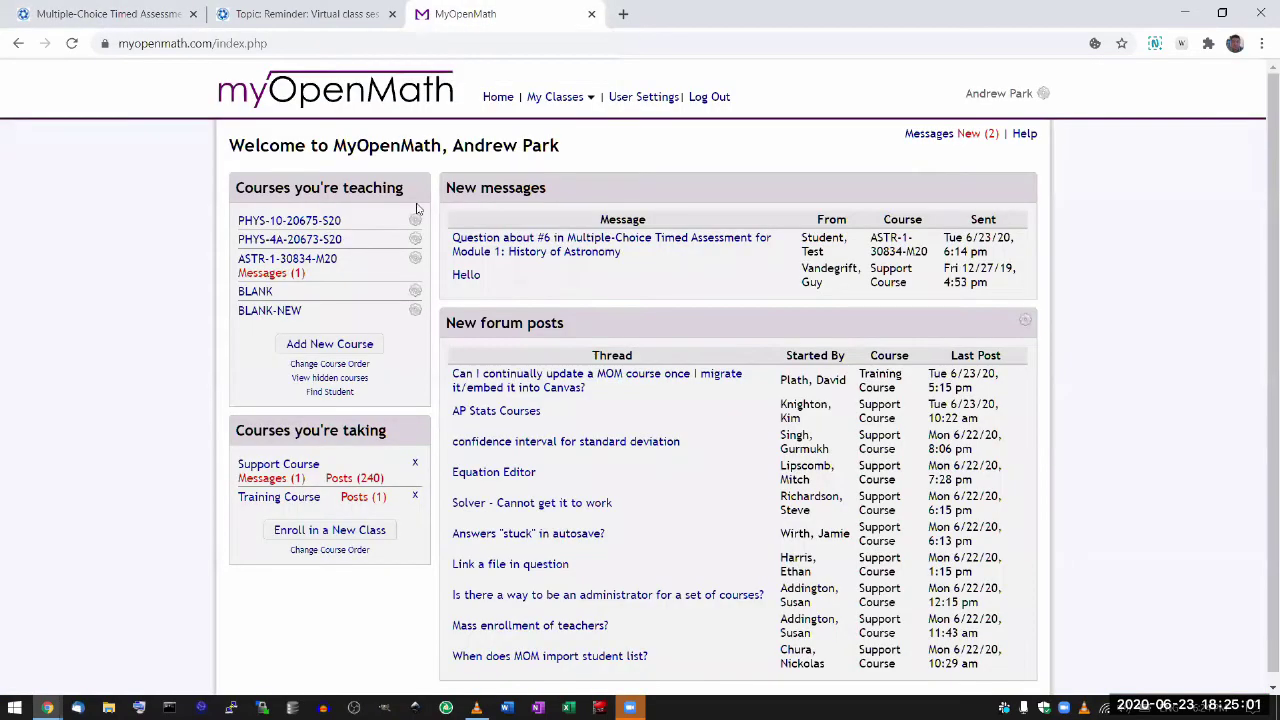
{"action": "left_click", "coordinate": [288, 262]}
{"action": "left_click", "coordinate": [180, 43]}
{"action": "type", "text": "myop"}
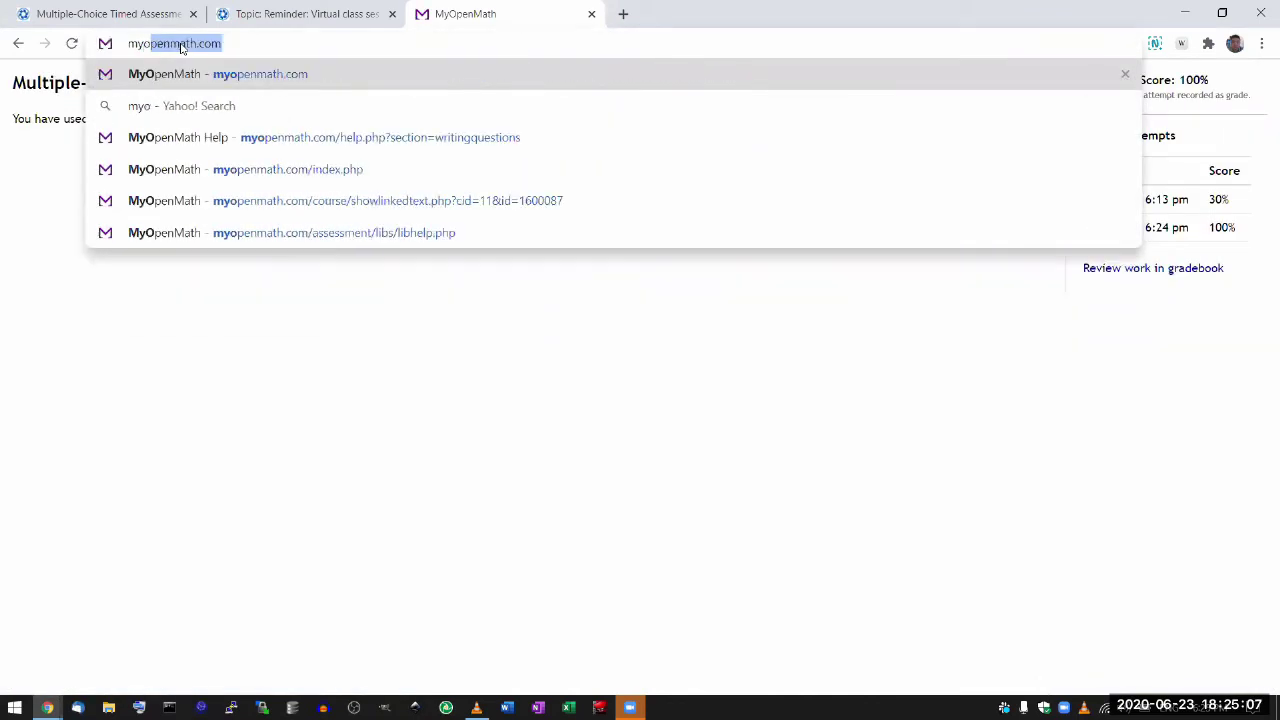
{"action": "key", "text": "Return"}
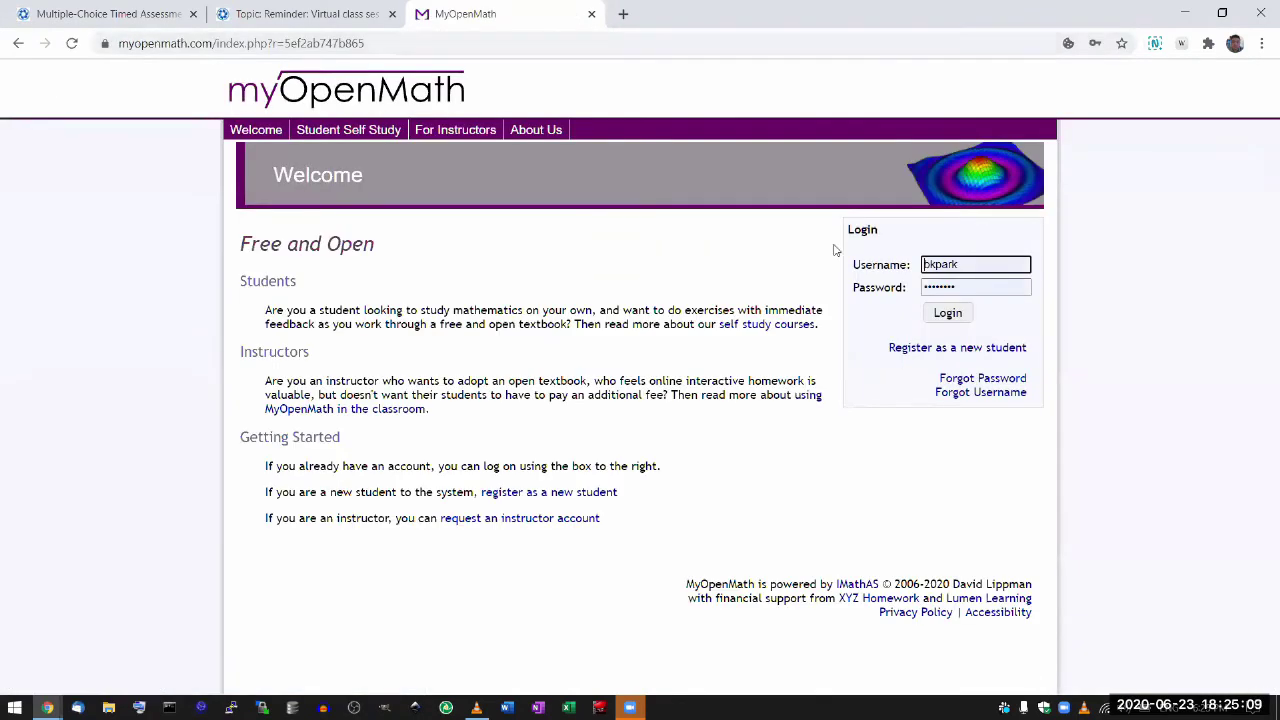
{"action": "left_click", "coordinate": [945, 313]}
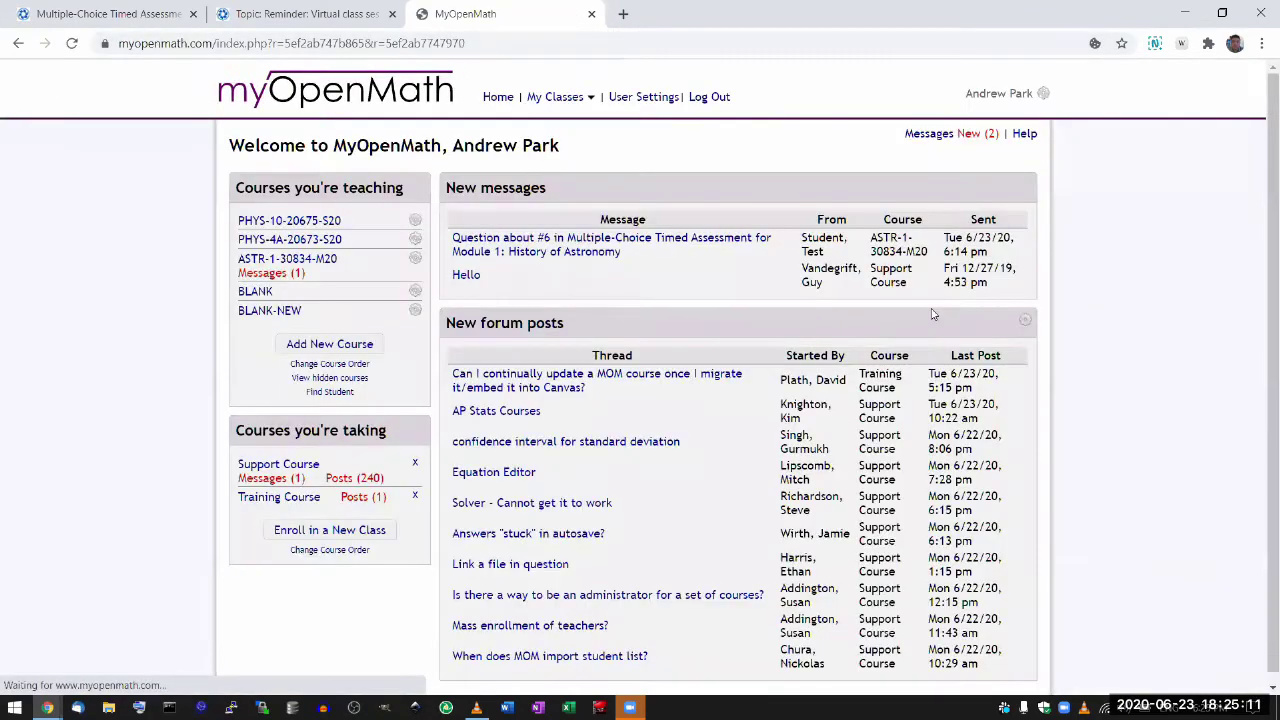
Step: Open the ASTR-1-30834-M20 course and the Multiple-Choice Timed Assessment's options
{"action": "left_click", "coordinate": [330, 259]}
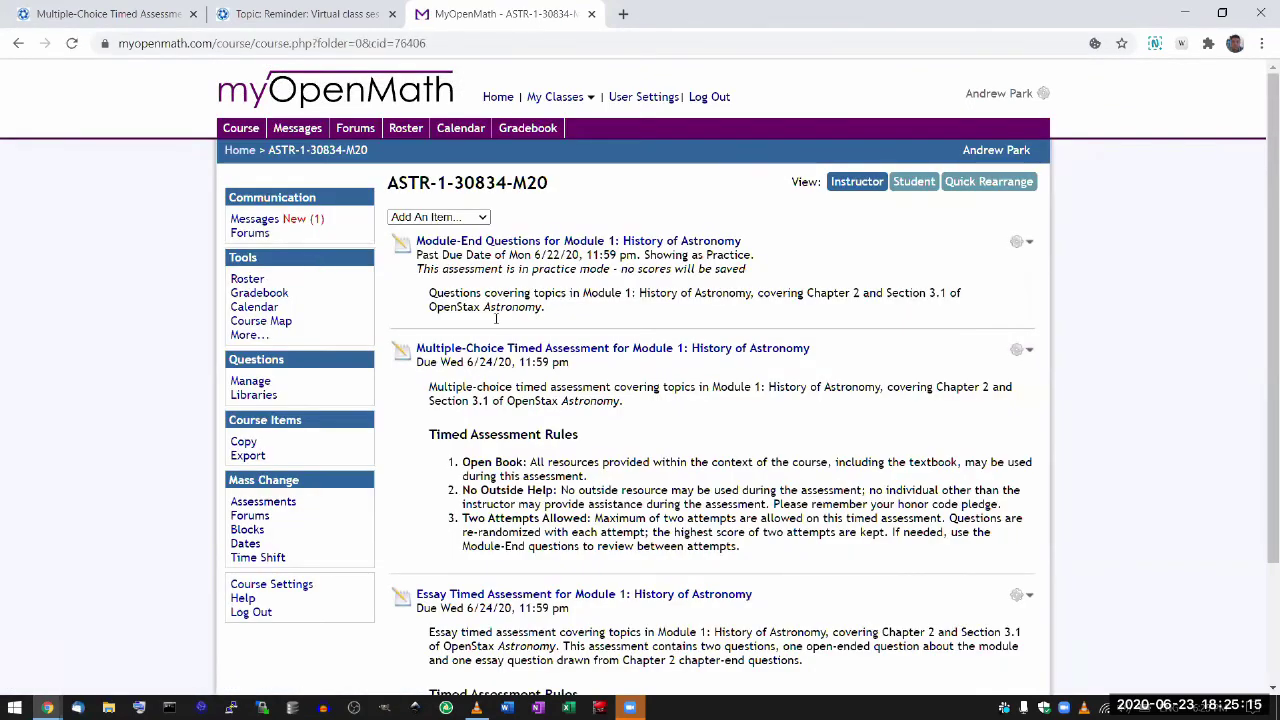
{"action": "scroll", "coordinate": [597, 387], "scroll_direction": "down", "scroll_amount": 2}
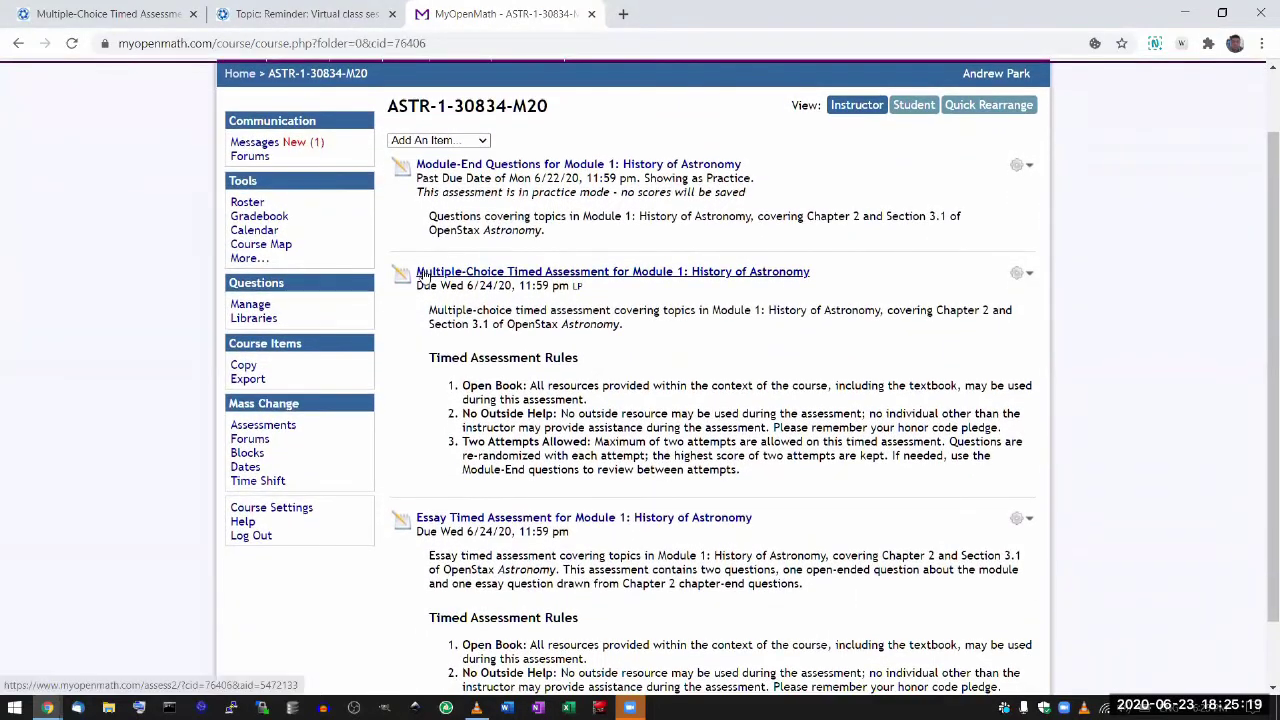
{"action": "left_click", "coordinate": [1029, 274]}
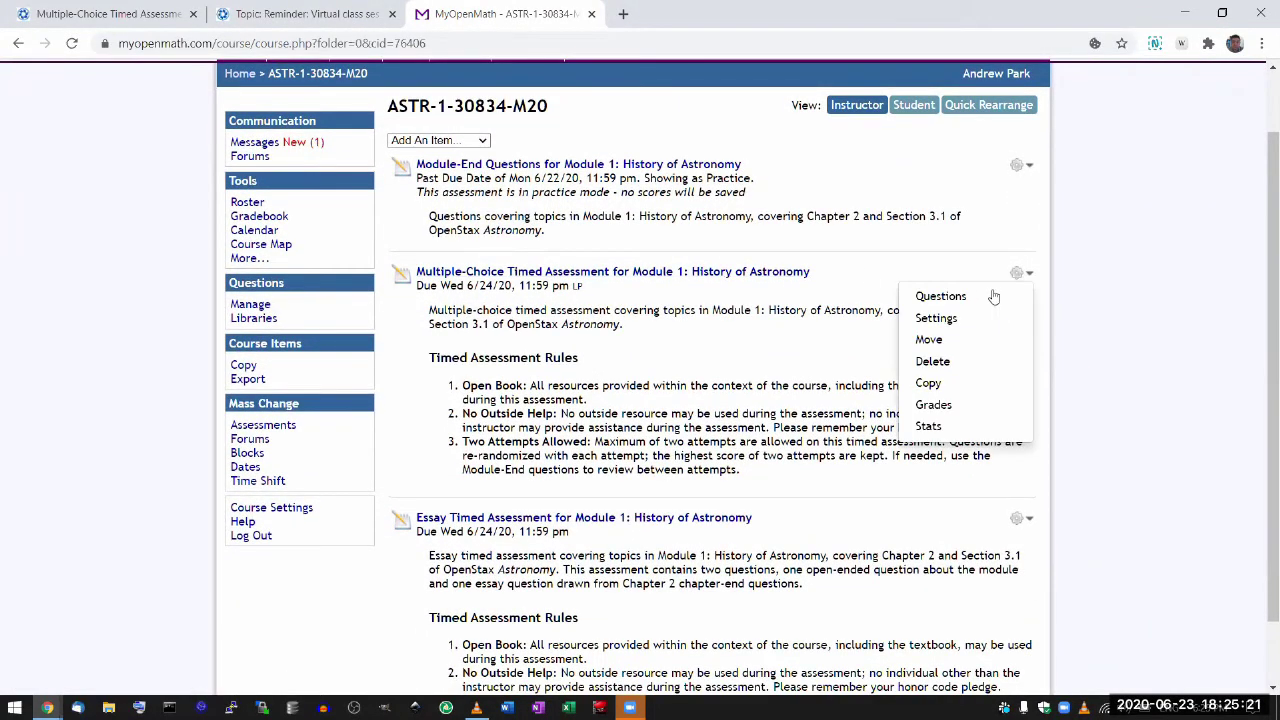
Step: Open the assessment's question list and note the first group picks 8 questions
{"action": "left_click", "coordinate": [985, 294]}
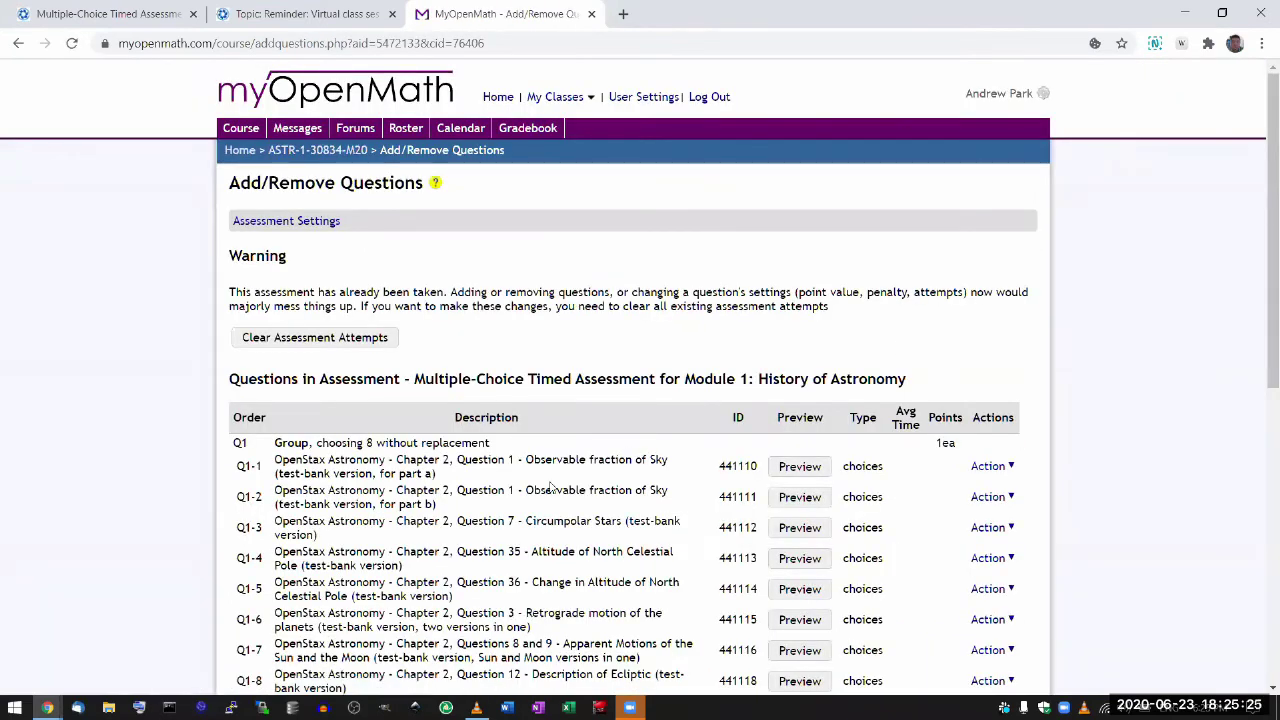
{"action": "scroll", "coordinate": [550, 487], "scroll_direction": "down", "scroll_amount": 2}
{"action": "scroll", "coordinate": [549, 481], "scroll_direction": "down", "scroll_amount": 2}
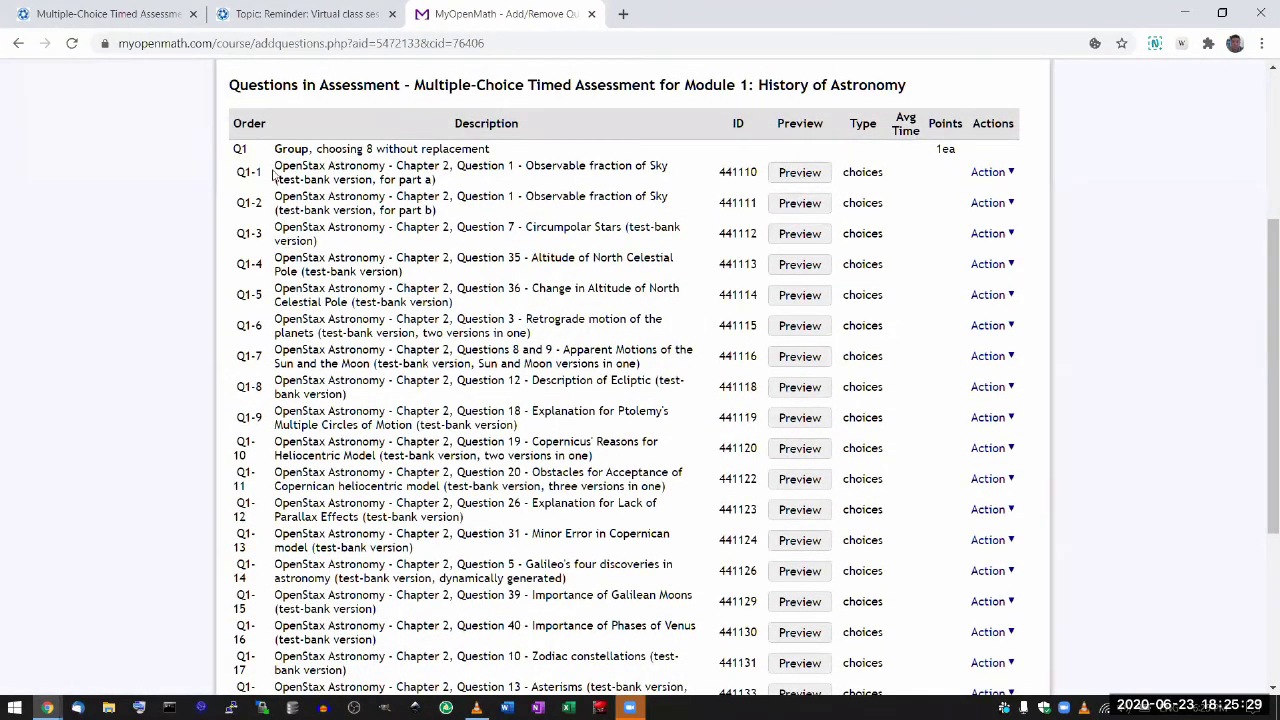
{"action": "left_click_drag", "start_coordinate": [316, 149], "coordinate": [416, 148]}
{"action": "left_click", "coordinate": [440, 280]}
{"action": "scroll", "coordinate": [438, 279], "scroll_direction": "down", "scroll_amount": 2}
{"action": "scroll", "coordinate": [295, 440], "scroll_direction": "down", "scroll_amount": 3}
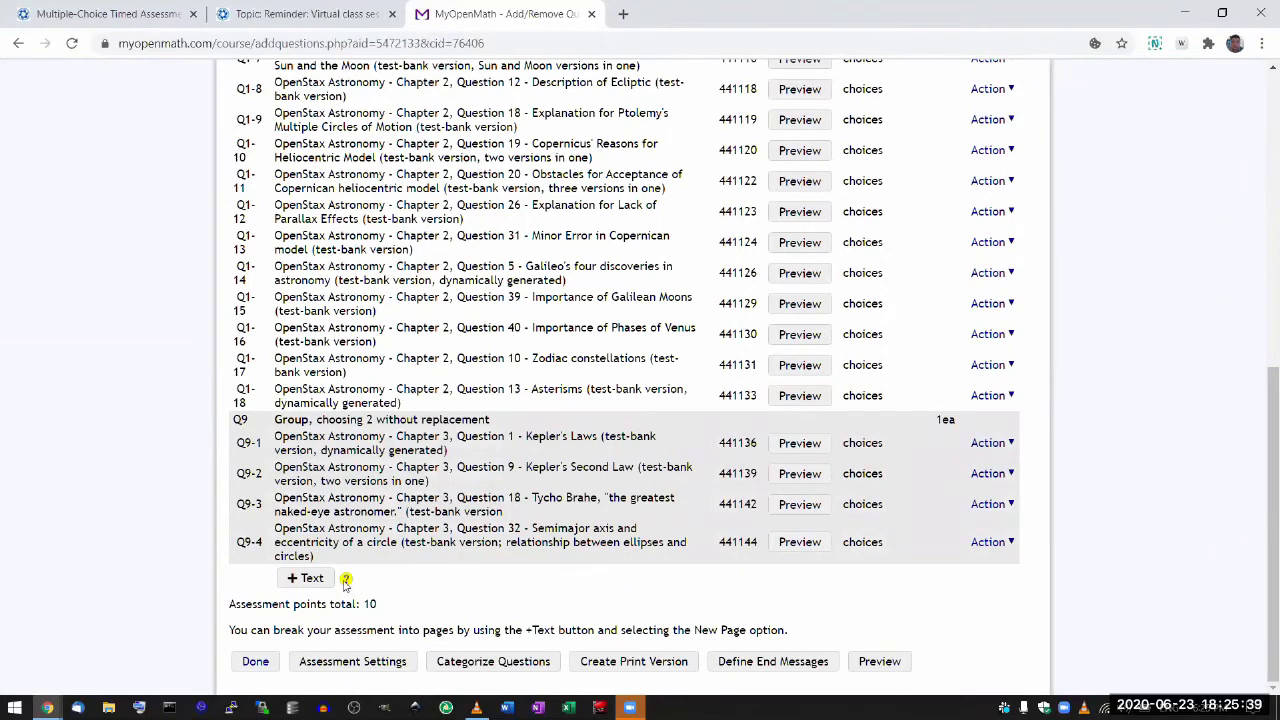
Step: Note the Q9 group picks 2 questions and Q1-5 is the test-bank version
{"action": "double_click", "coordinate": [368, 419]}
{"action": "scroll", "coordinate": [490, 300], "scroll_direction": "up", "scroll_amount": 2}
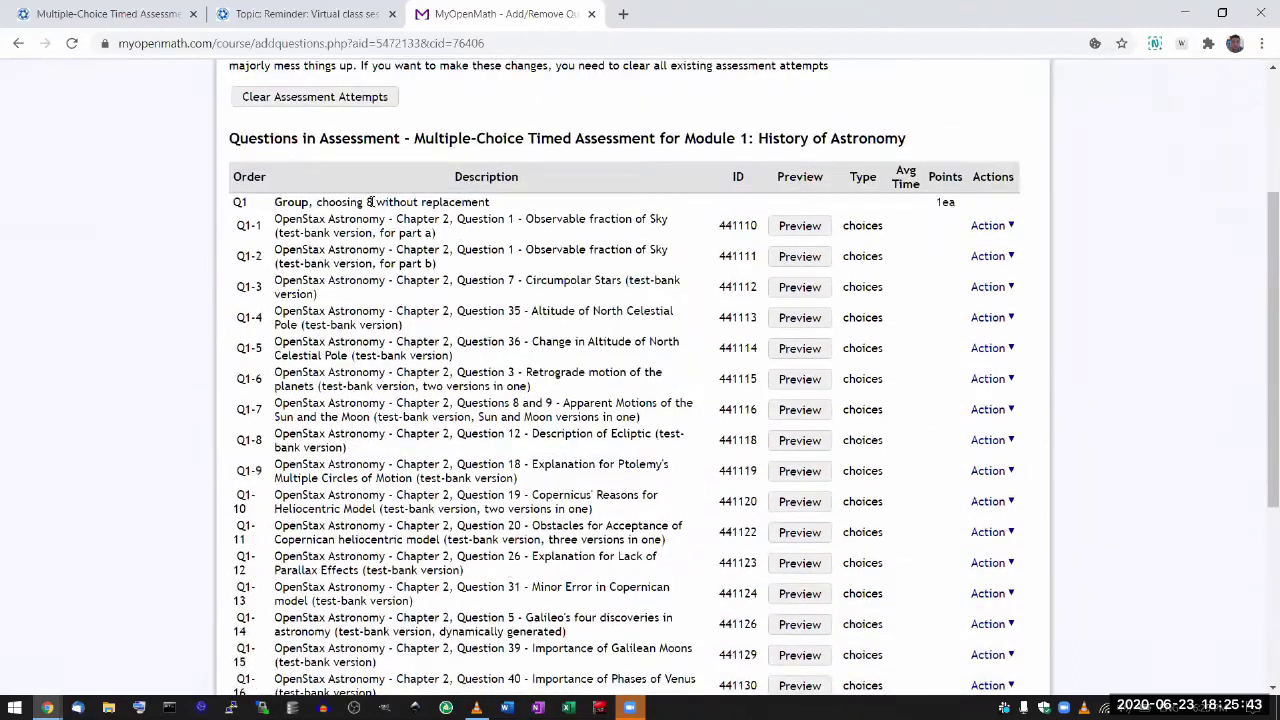
{"action": "double_click", "coordinate": [370, 203]}
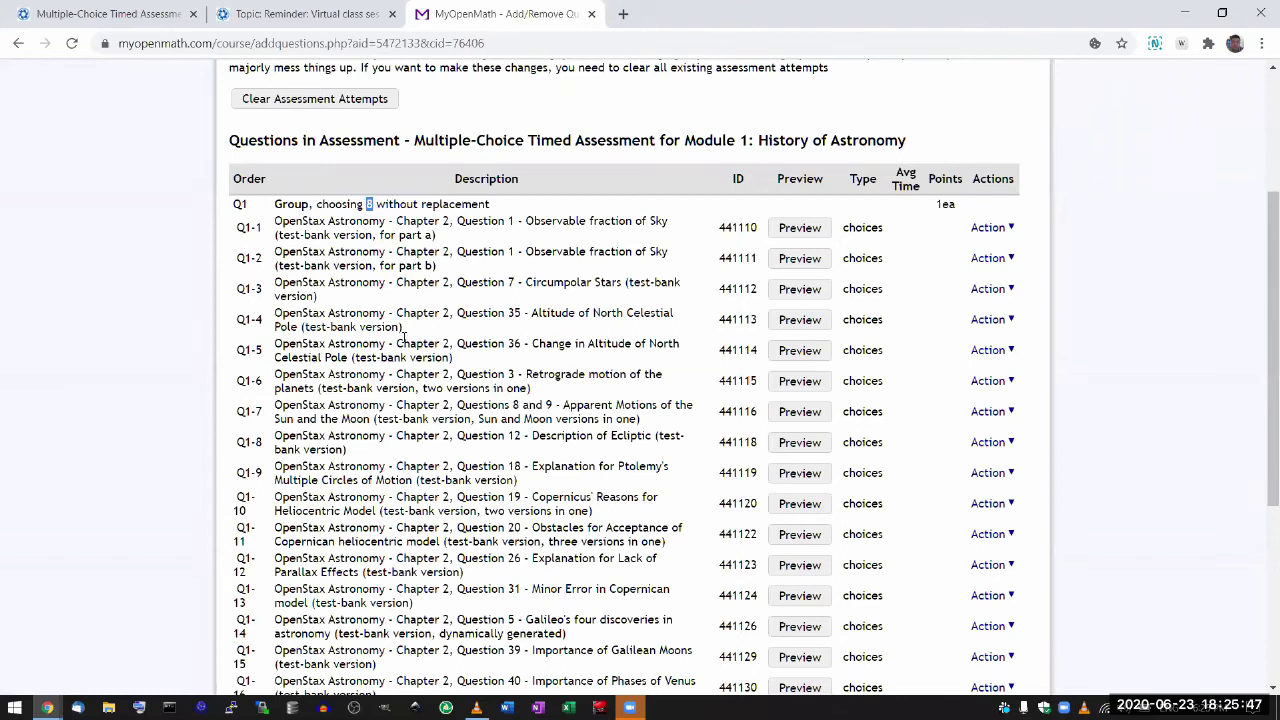
{"action": "left_click", "coordinate": [428, 341]}
{"action": "scroll", "coordinate": [352, 217], "scroll_direction": "down", "scroll_amount": 1}
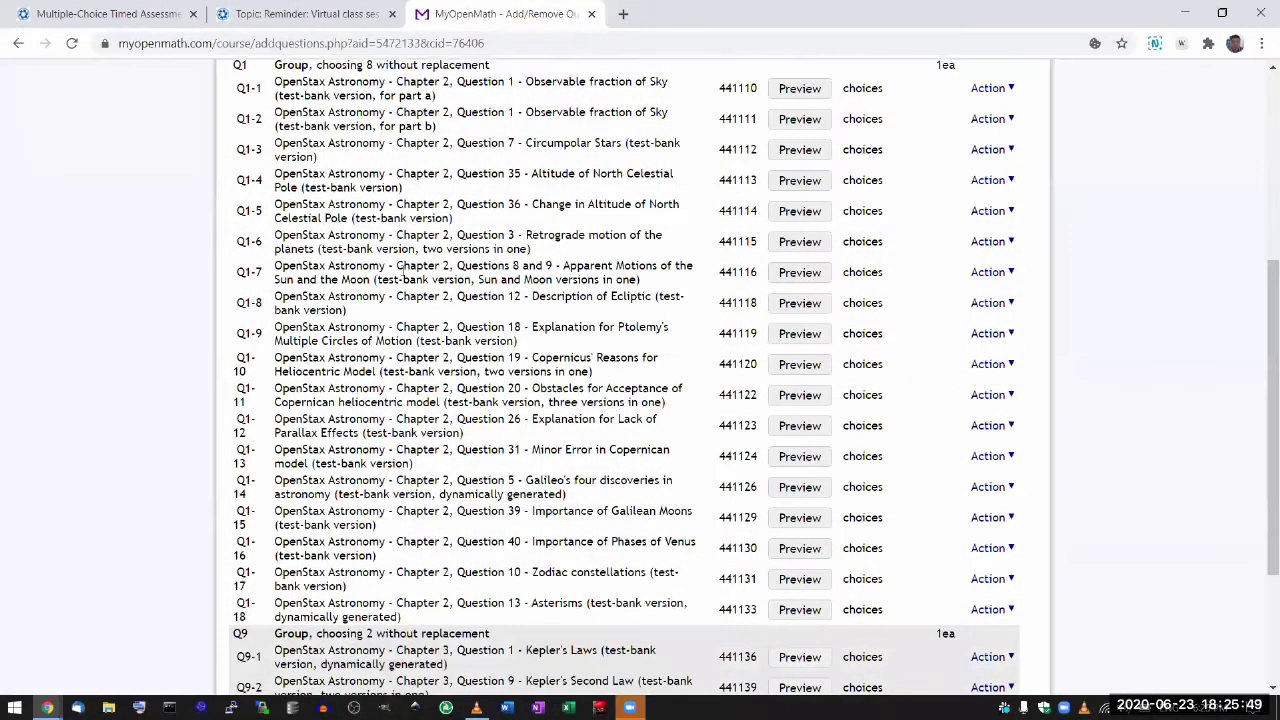
{"action": "left_click_drag", "start_coordinate": [352, 214], "coordinate": [461, 226]}
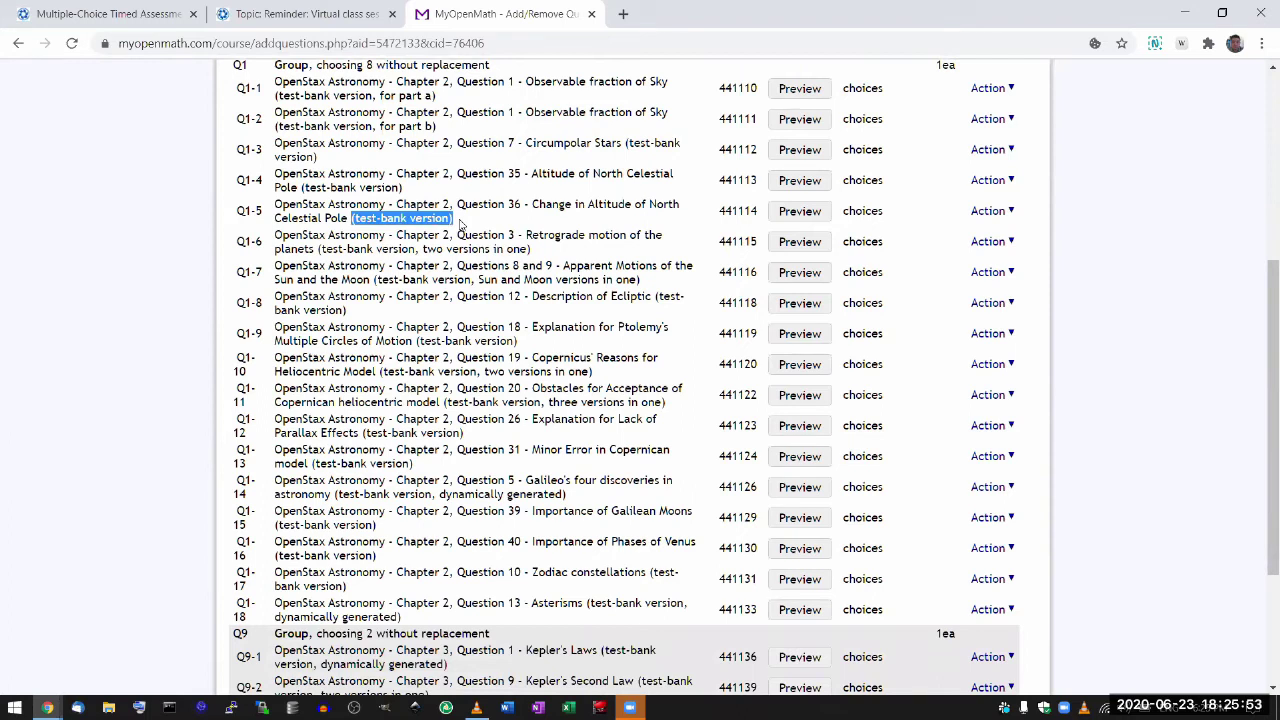
{"action": "left_click", "coordinate": [790, 212]}
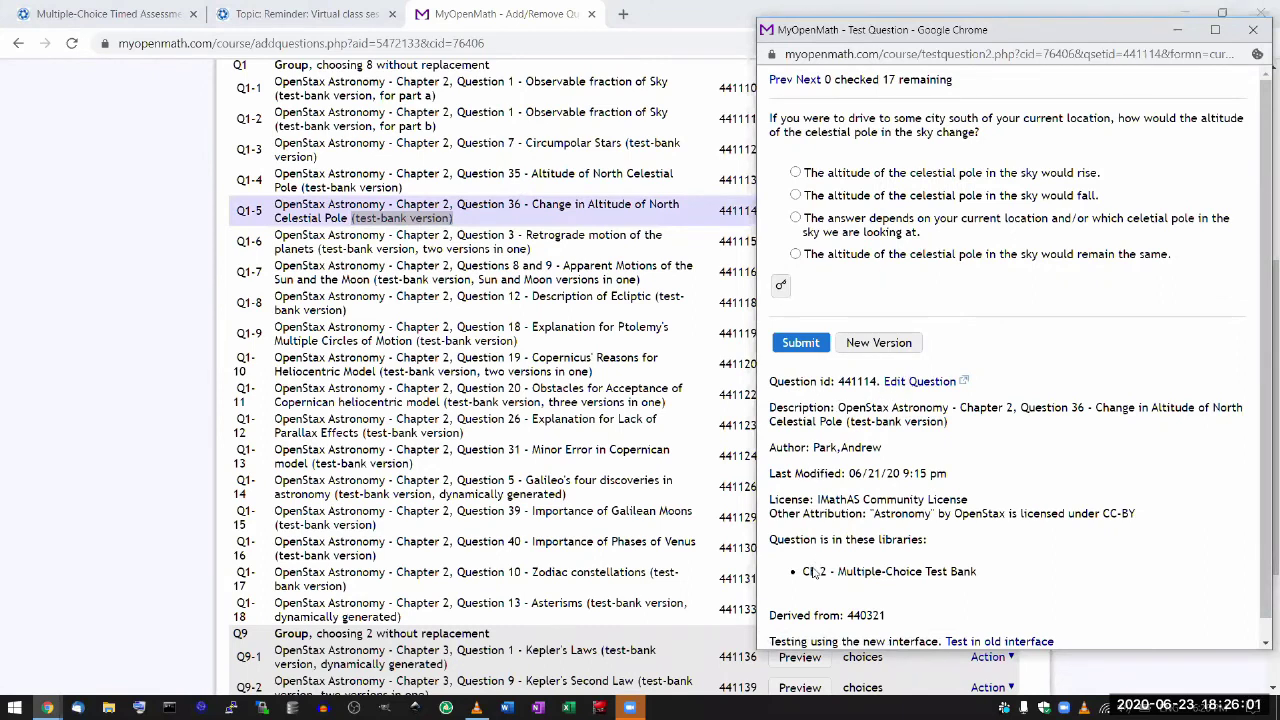
{"action": "scroll", "coordinate": [813, 572], "scroll_direction": "down", "scroll_amount": 1}
{"action": "double_click", "coordinate": [856, 594]}
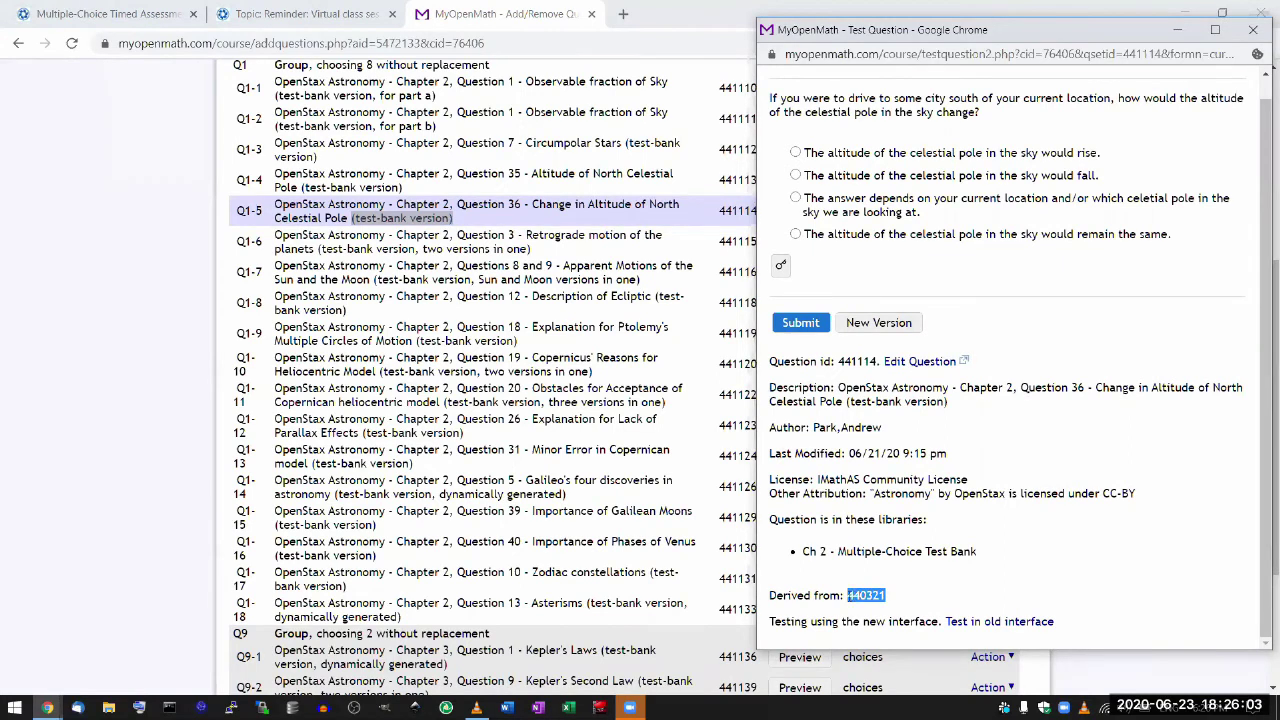
{"action": "left_click_drag", "start_coordinate": [847, 595], "coordinate": [888, 596]}
{"action": "left_click", "coordinate": [886, 598]}
{"action": "left_click", "coordinate": [1252, 29]}
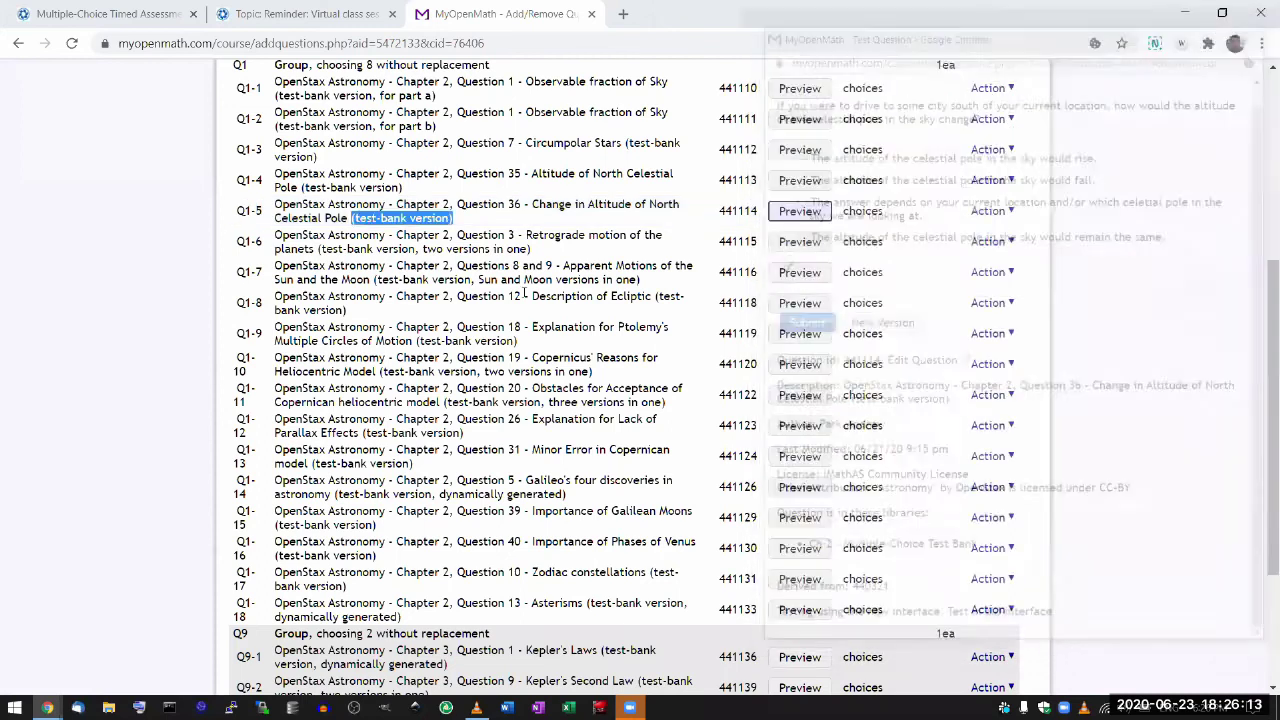
{"action": "scroll", "coordinate": [481, 348], "scroll_direction": "up", "scroll_amount": 2}
{"action": "scroll", "coordinate": [481, 348], "scroll_direction": "up", "scroll_amount": 1}
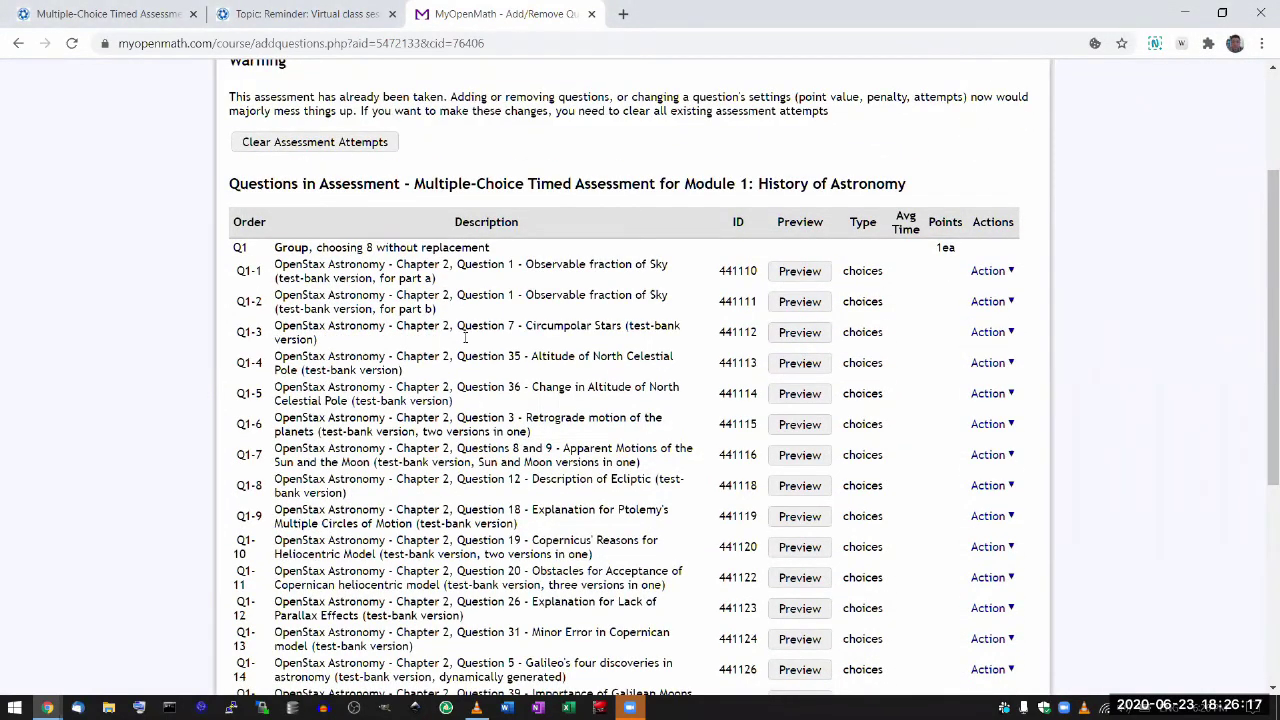
{"action": "scroll", "coordinate": [465, 338], "scroll_direction": "down", "scroll_amount": 1}
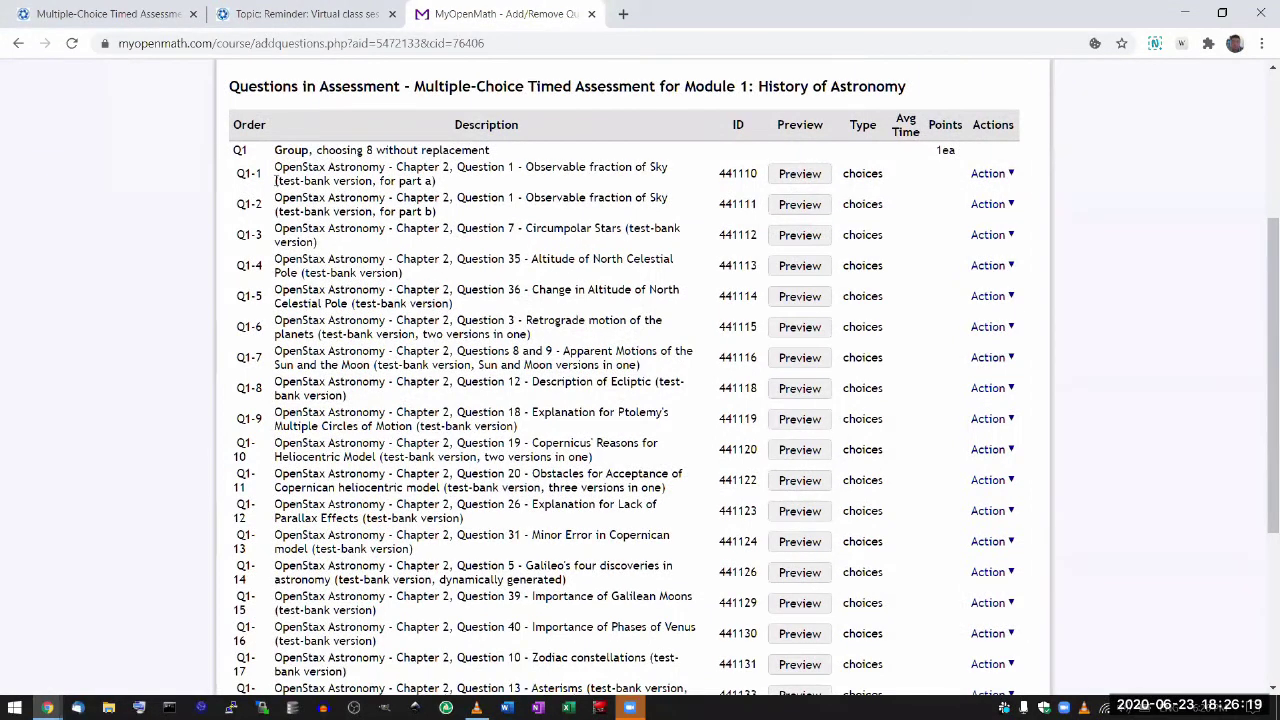
Step: Point out the Chapter 2 pool and Q1-6's two versions, then preview and close Q1-6
{"action": "left_click_drag", "start_coordinate": [276, 180], "coordinate": [501, 412]}
{"action": "scroll", "coordinate": [501, 412], "scroll_direction": "down", "scroll_amount": 2}
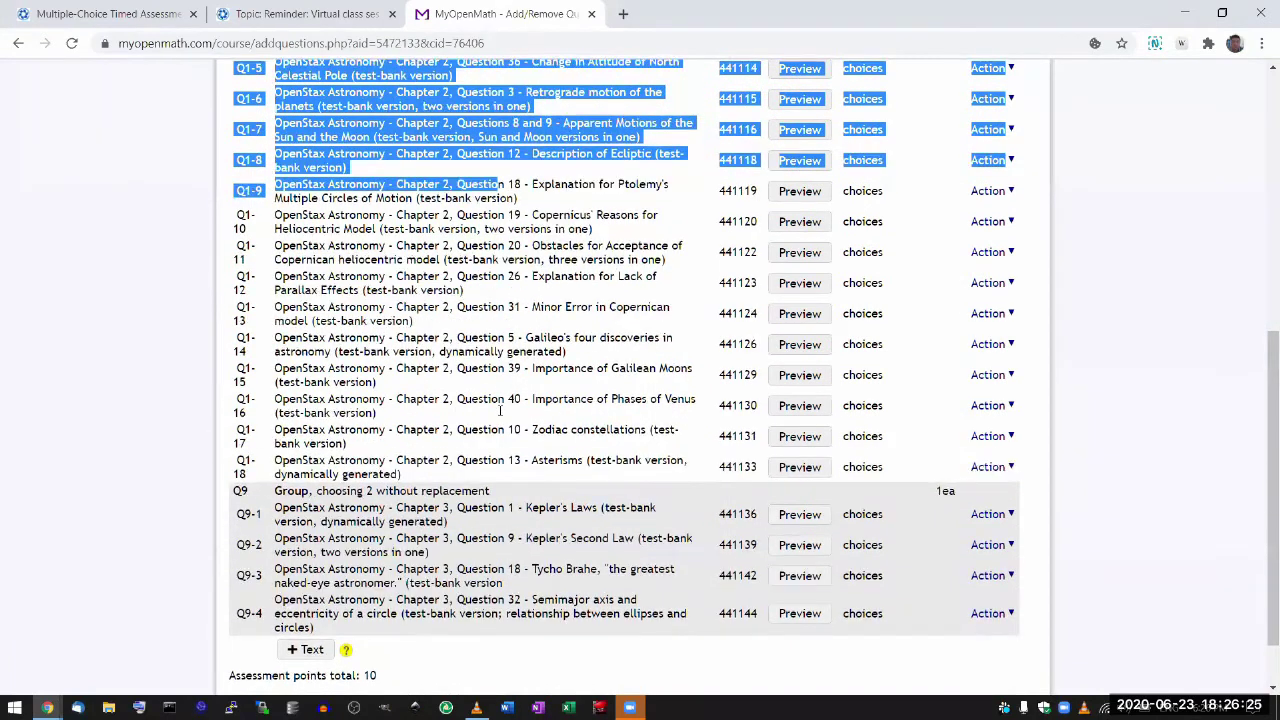
{"action": "scroll", "coordinate": [501, 410], "scroll_direction": "up", "scroll_amount": 1}
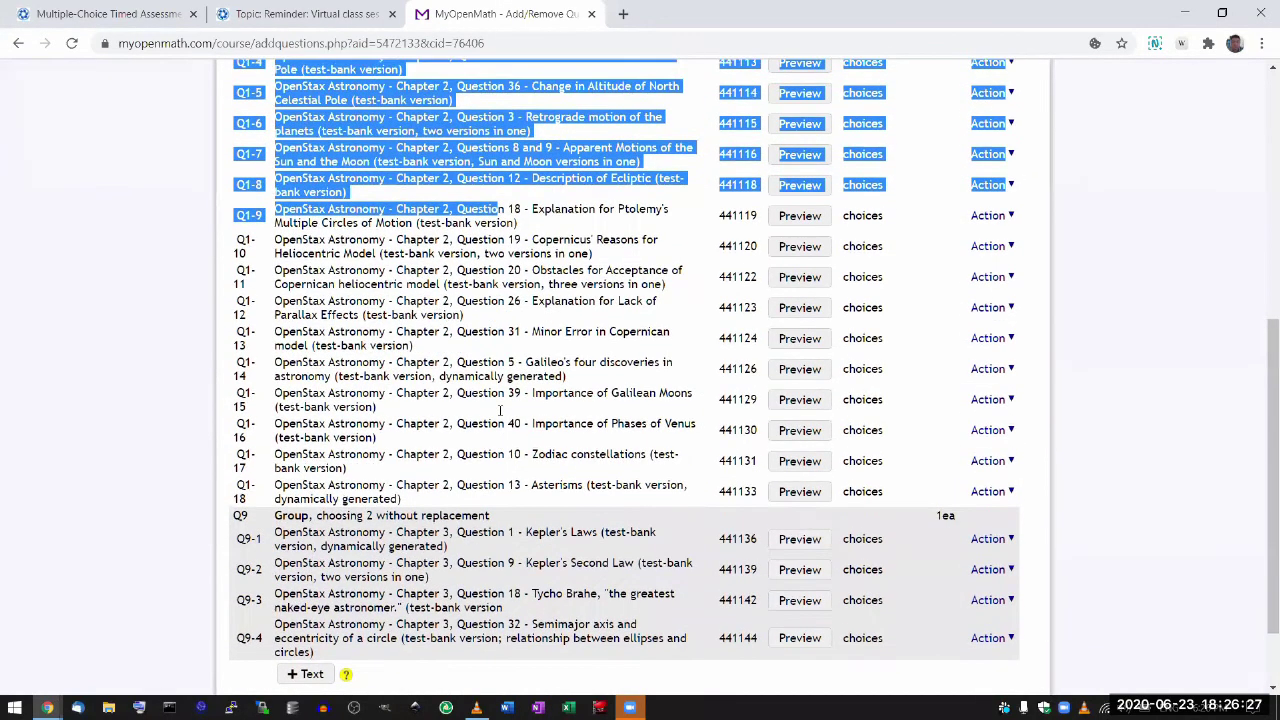
{"action": "left_click", "coordinate": [501, 418]}
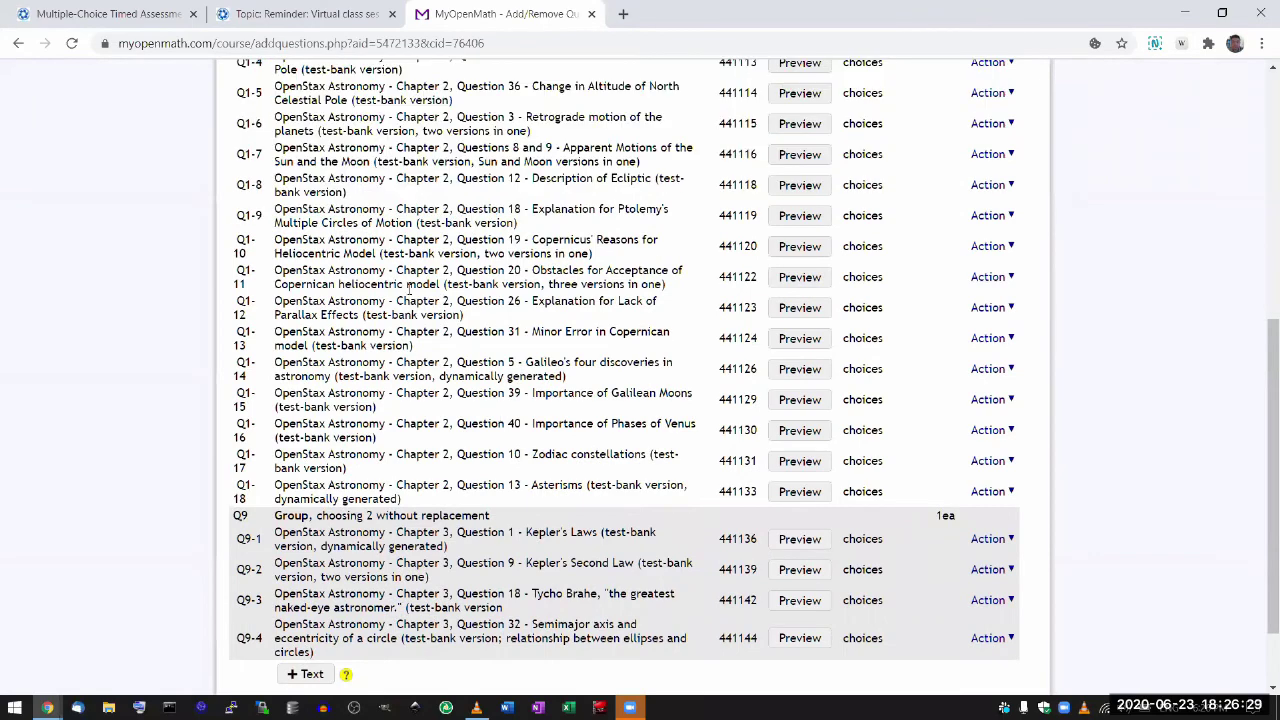
{"action": "scroll", "coordinate": [412, 270], "scroll_direction": "up", "scroll_amount": 1}
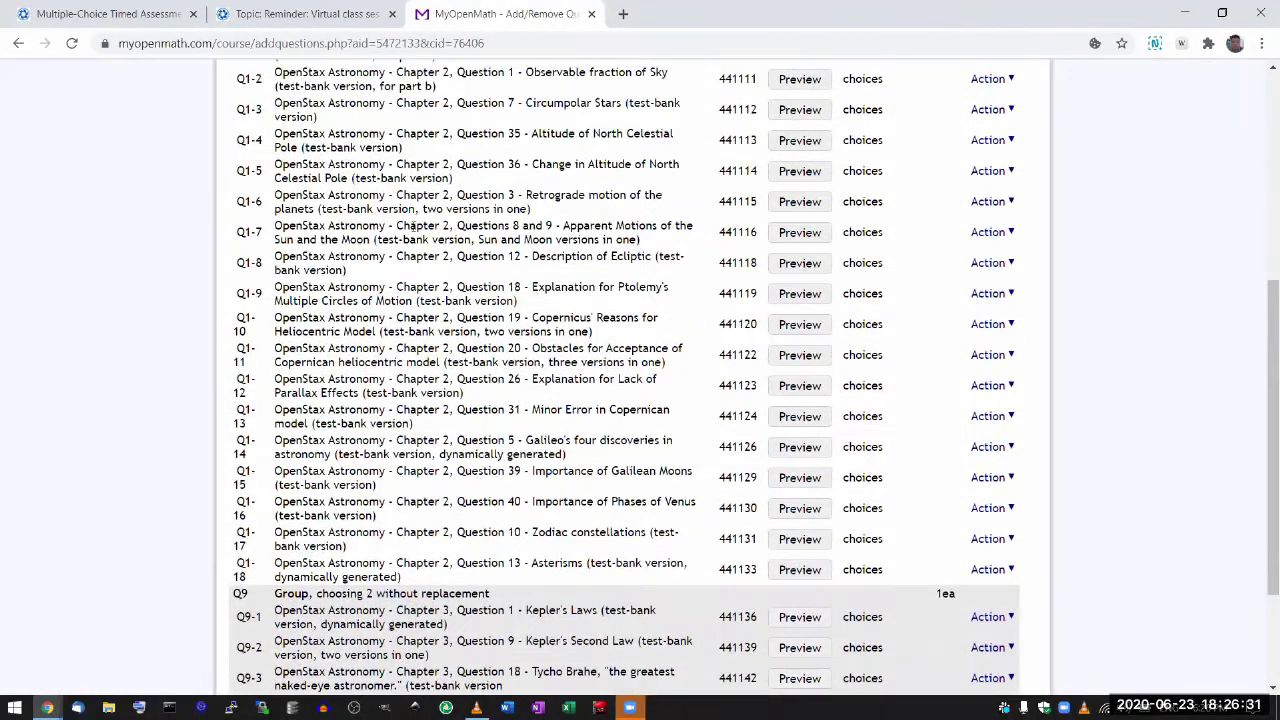
{"action": "left_click_drag", "start_coordinate": [420, 209], "coordinate": [545, 213]}
{"action": "left_click", "coordinate": [545, 213]}
{"action": "left_click", "coordinate": [799, 201]}
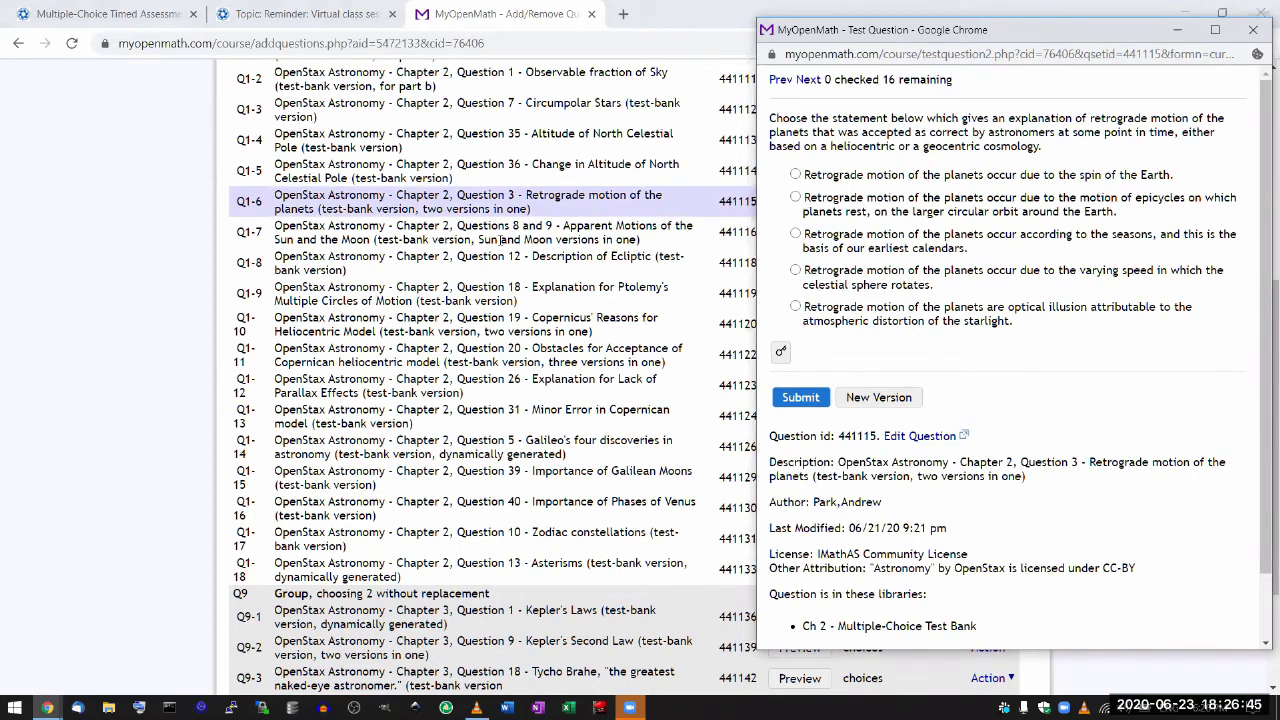
{"action": "scroll", "coordinate": [539, 345], "scroll_direction": "down", "scroll_amount": 1}
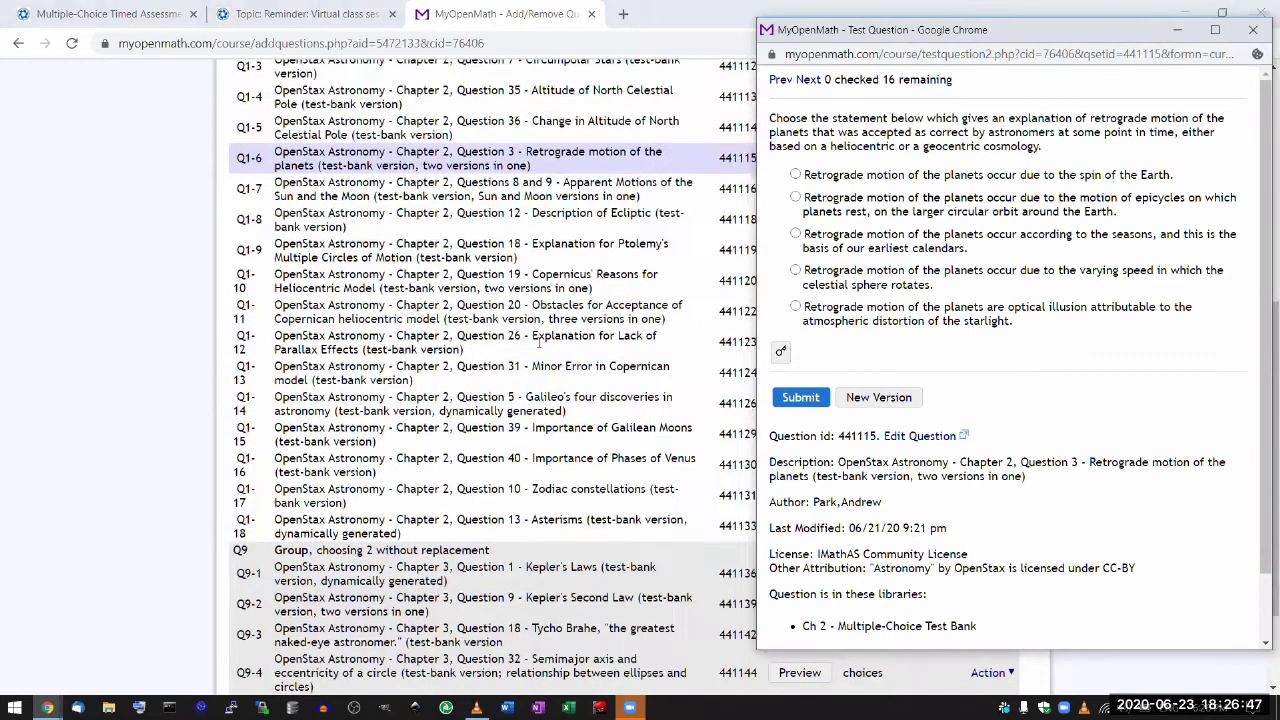
{"action": "left_click", "coordinate": [1253, 29]}
Step: Preview the Copernican model question Q1-11, cycling versions and revealing the correct answer
{"action": "scroll", "coordinate": [548, 340], "scroll_direction": "down", "scroll_amount": 1}
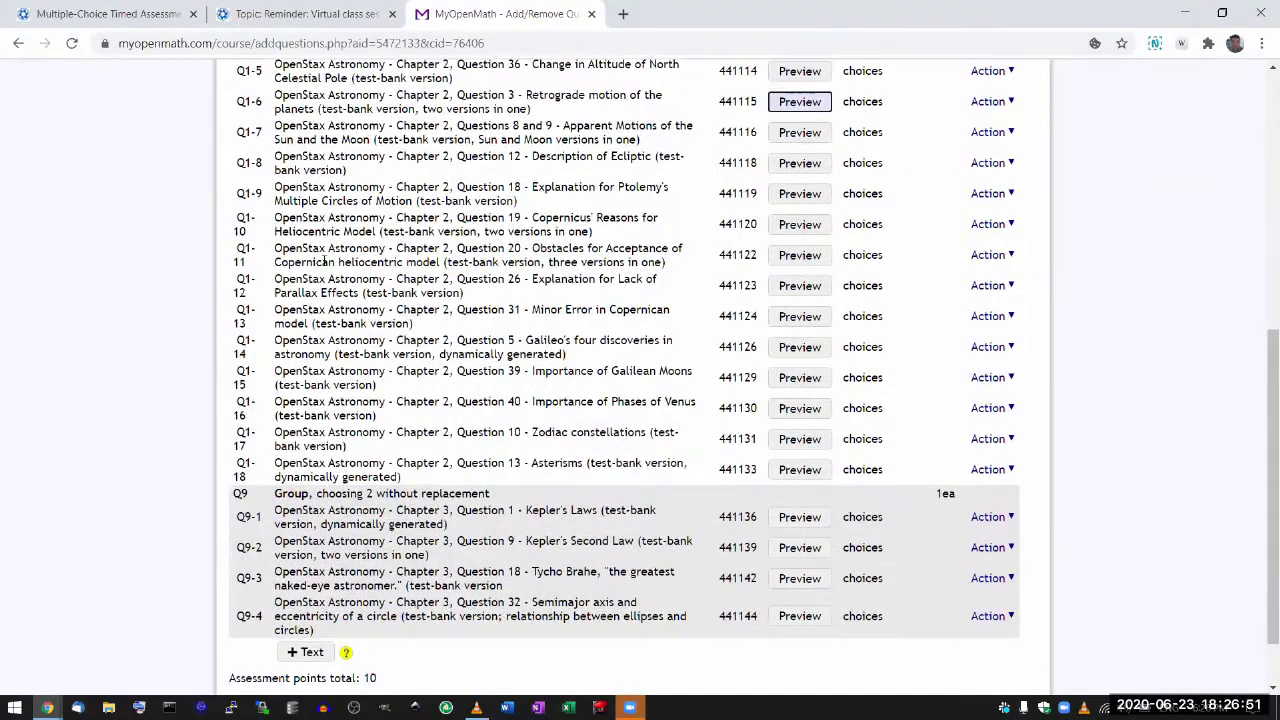
{"action": "left_click_drag", "start_coordinate": [275, 249], "coordinate": [498, 263]}
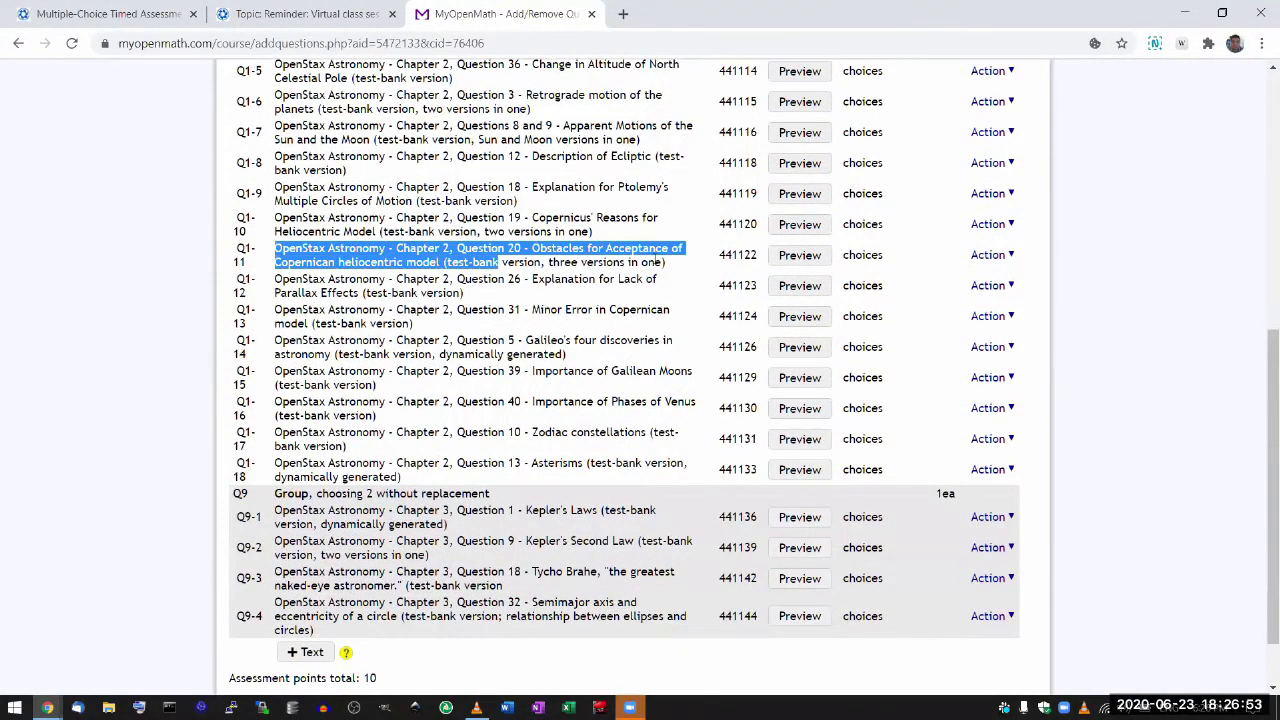
{"action": "left_click_drag", "start_coordinate": [657, 262], "coordinate": [668, 268]}
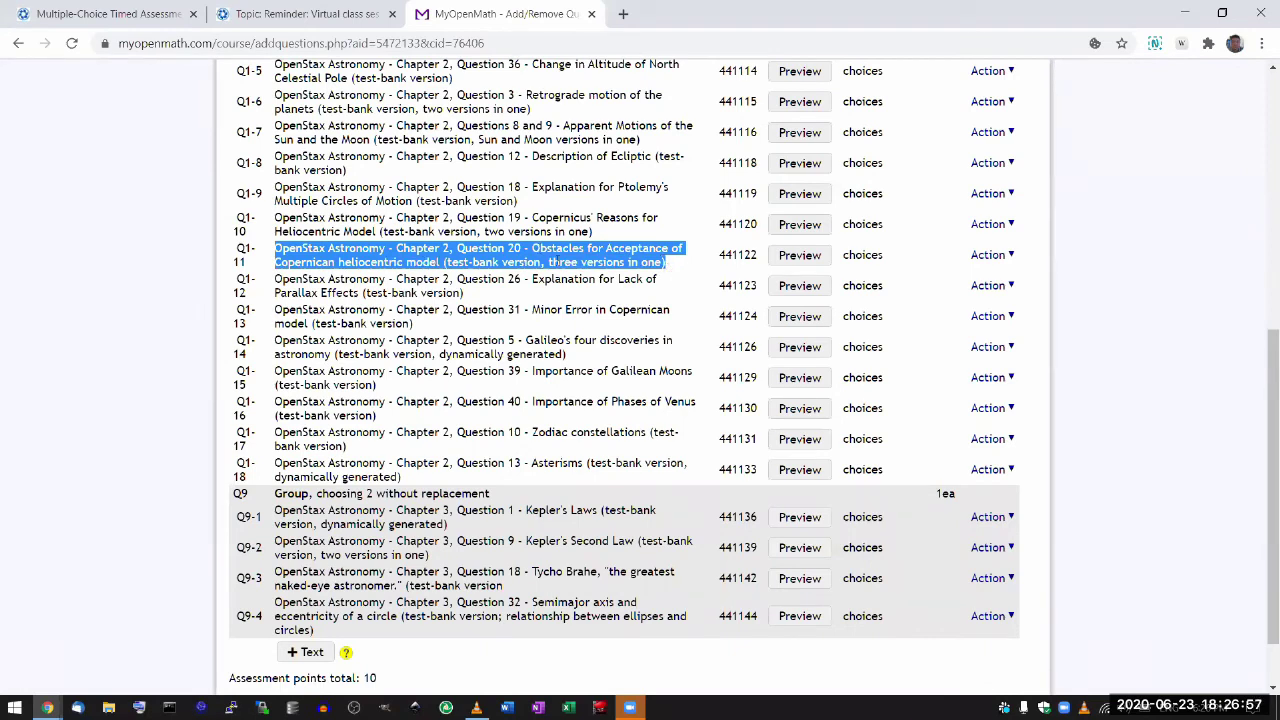
{"action": "left_click", "coordinate": [544, 262]}
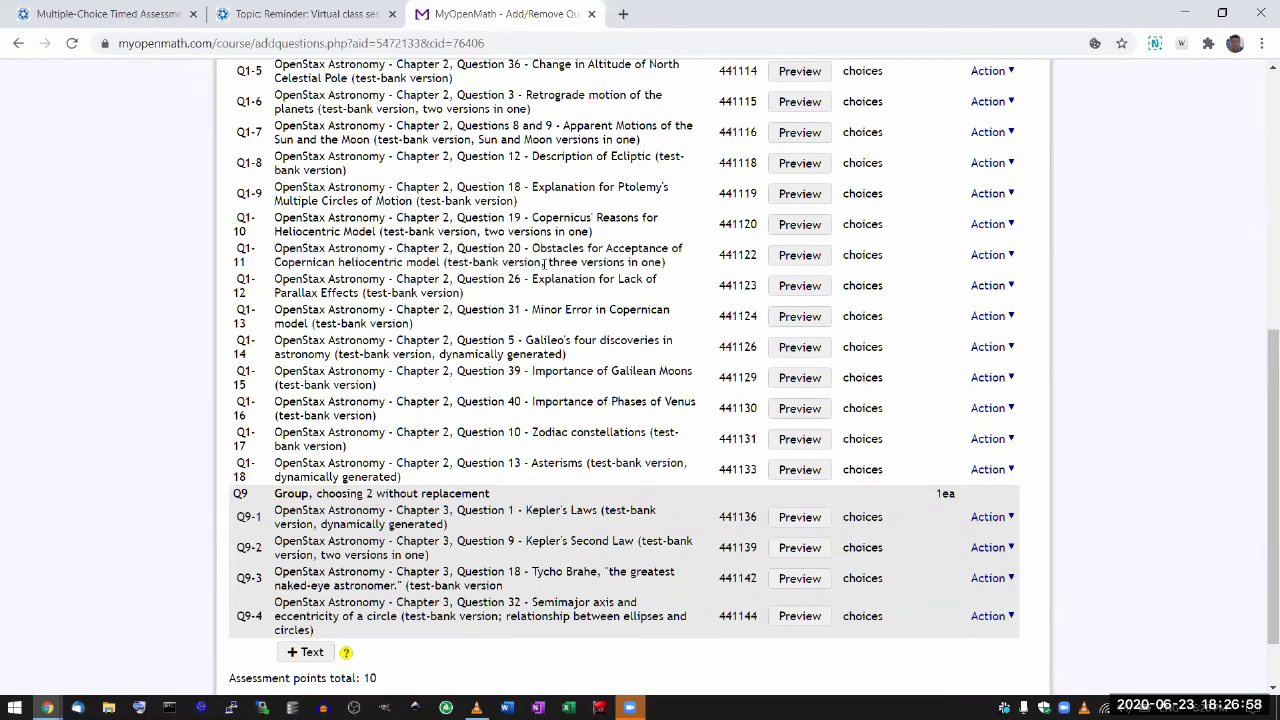
{"action": "left_click", "coordinate": [779, 261]}
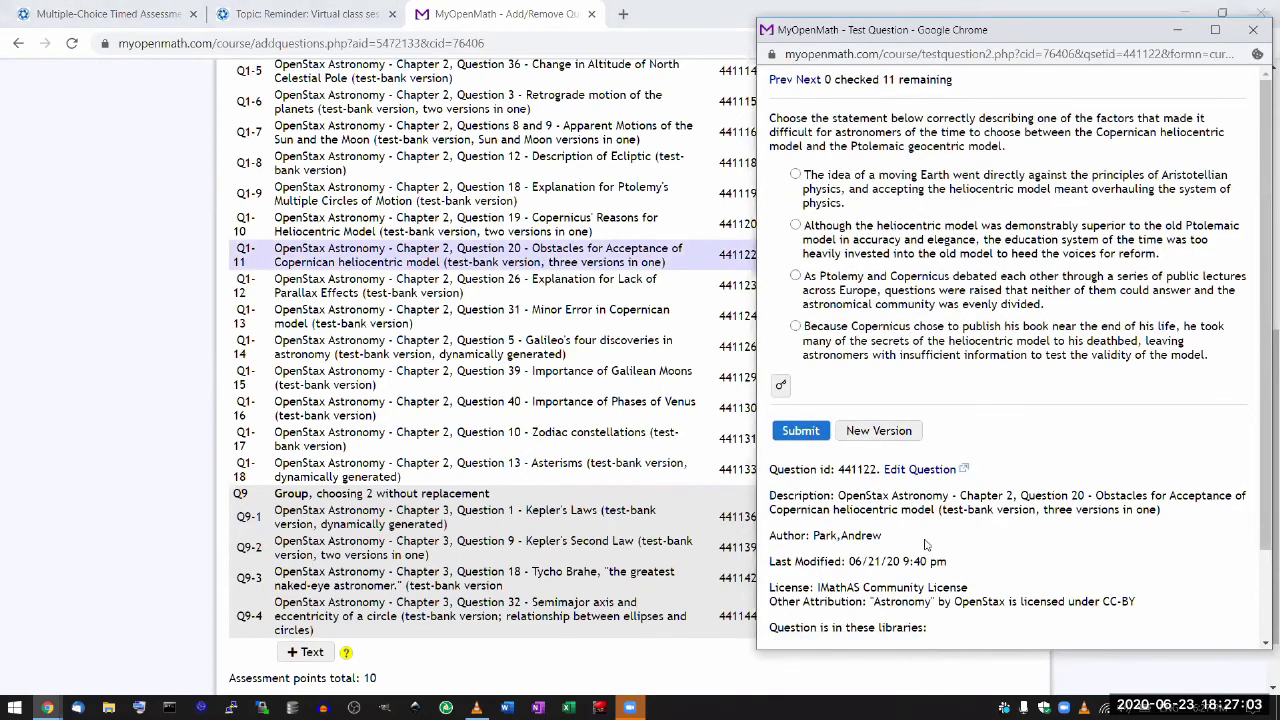
{"action": "left_click", "coordinate": [878, 431]}
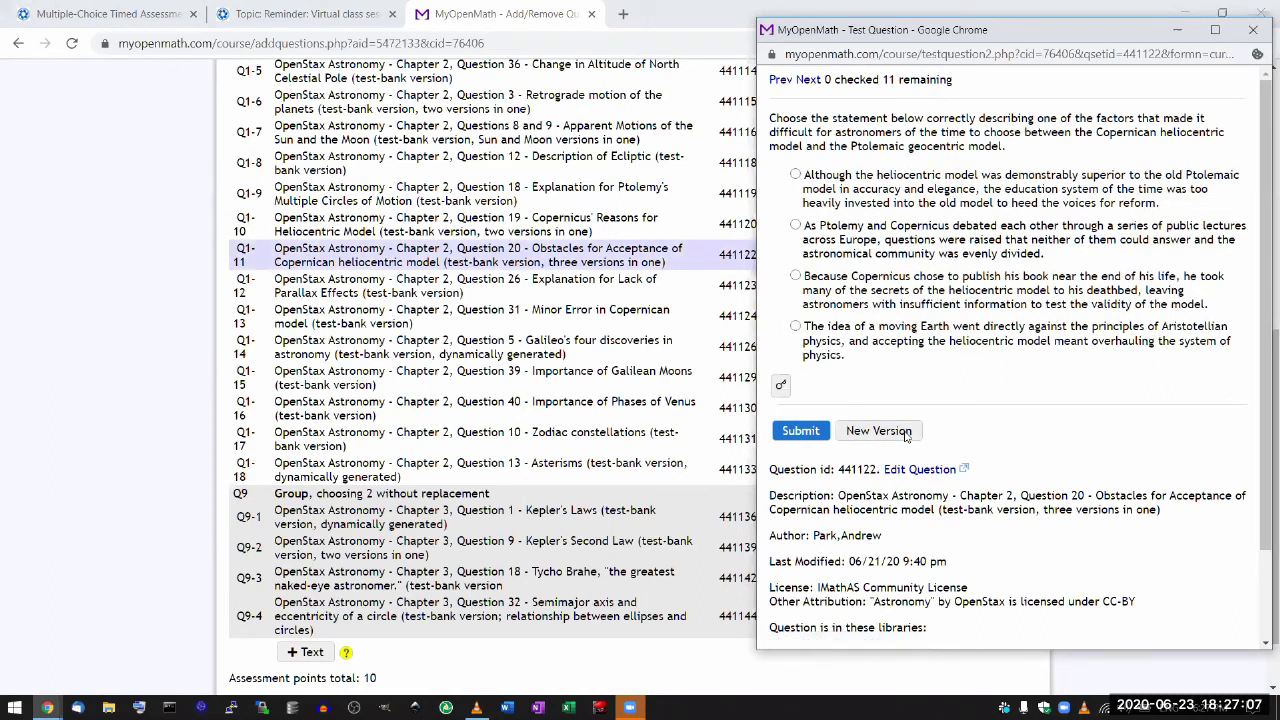
{"action": "left_click", "coordinate": [899, 435]}
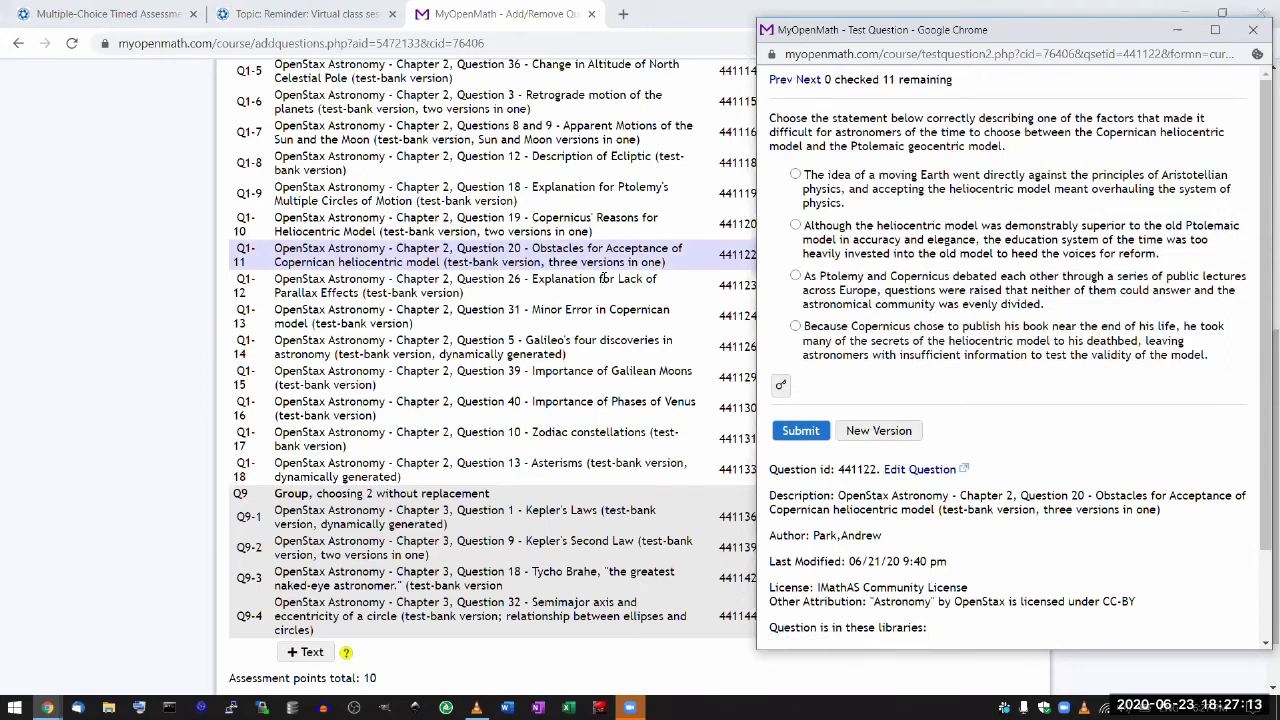
{"action": "left_click", "coordinate": [781, 388]}
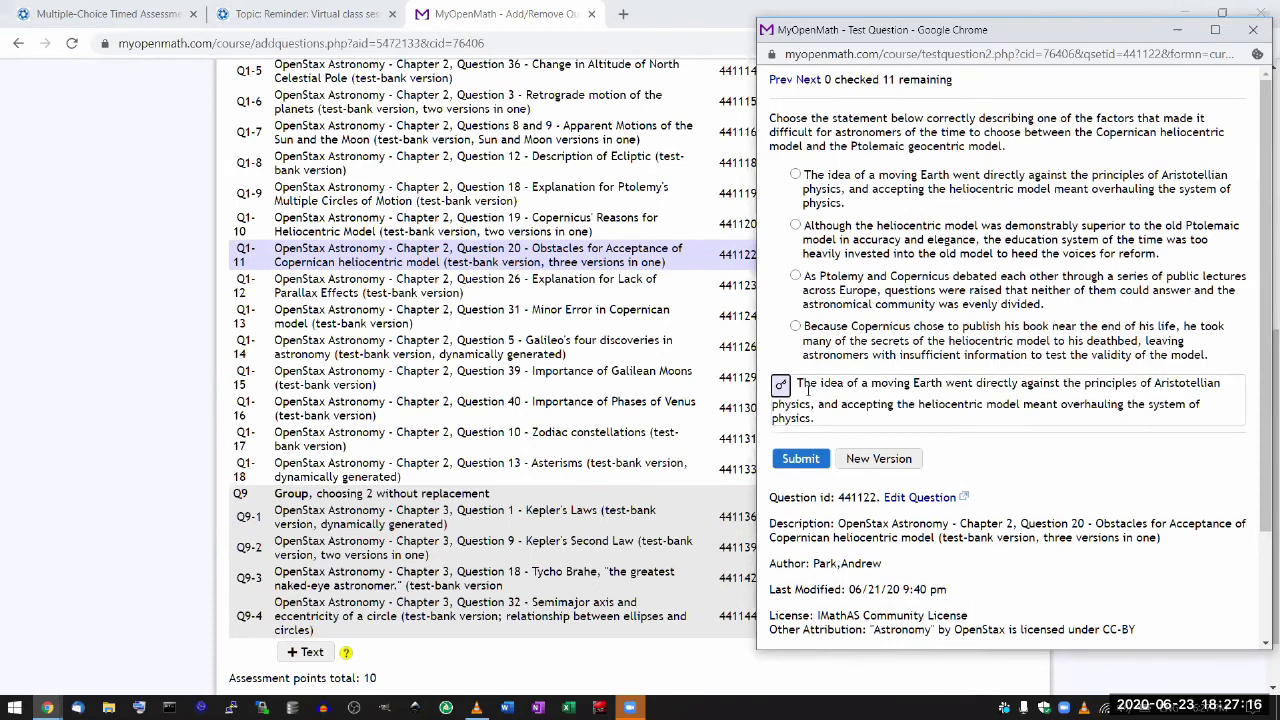
{"action": "left_click", "coordinate": [866, 462]}
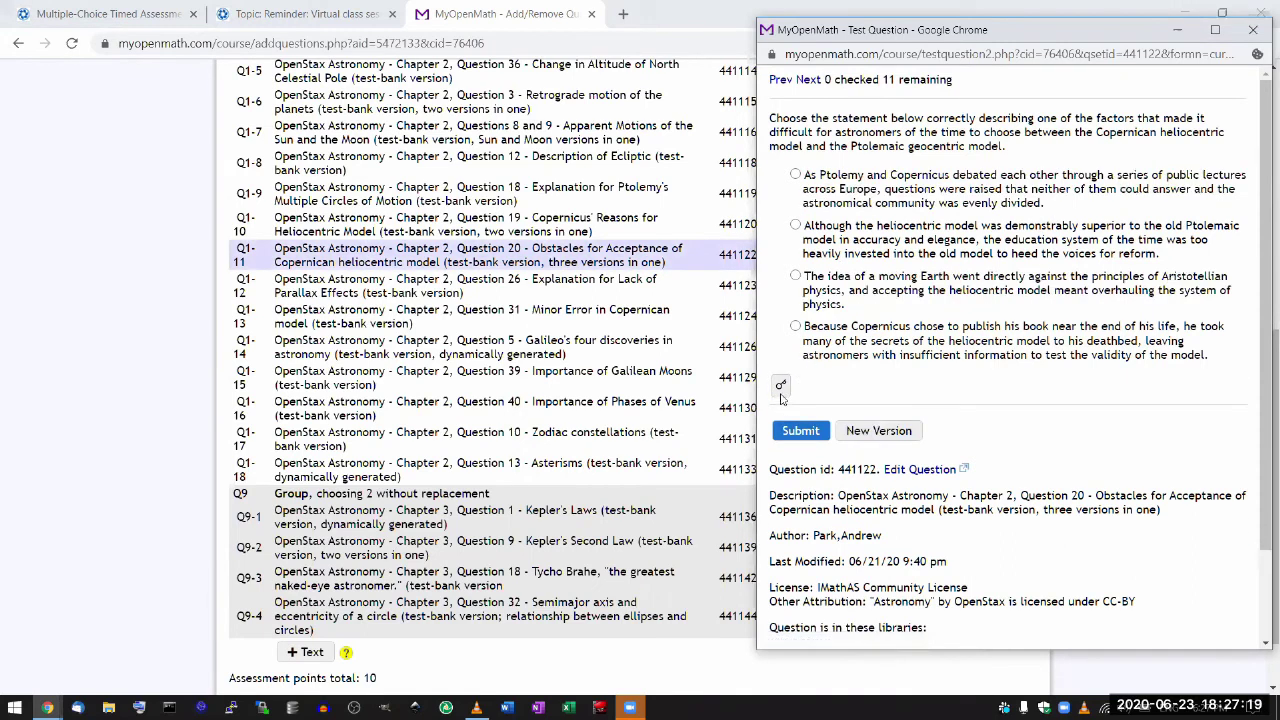
{"action": "left_click", "coordinate": [871, 460]}
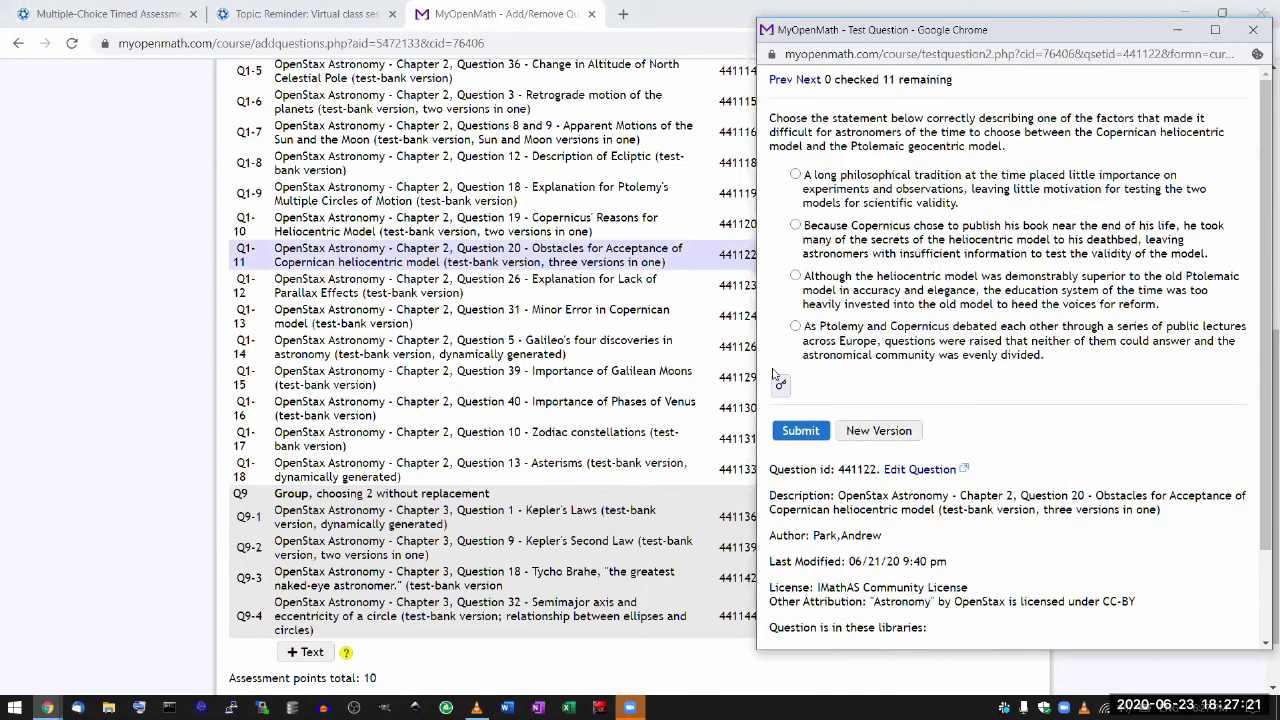
{"action": "left_click", "coordinate": [782, 386]}
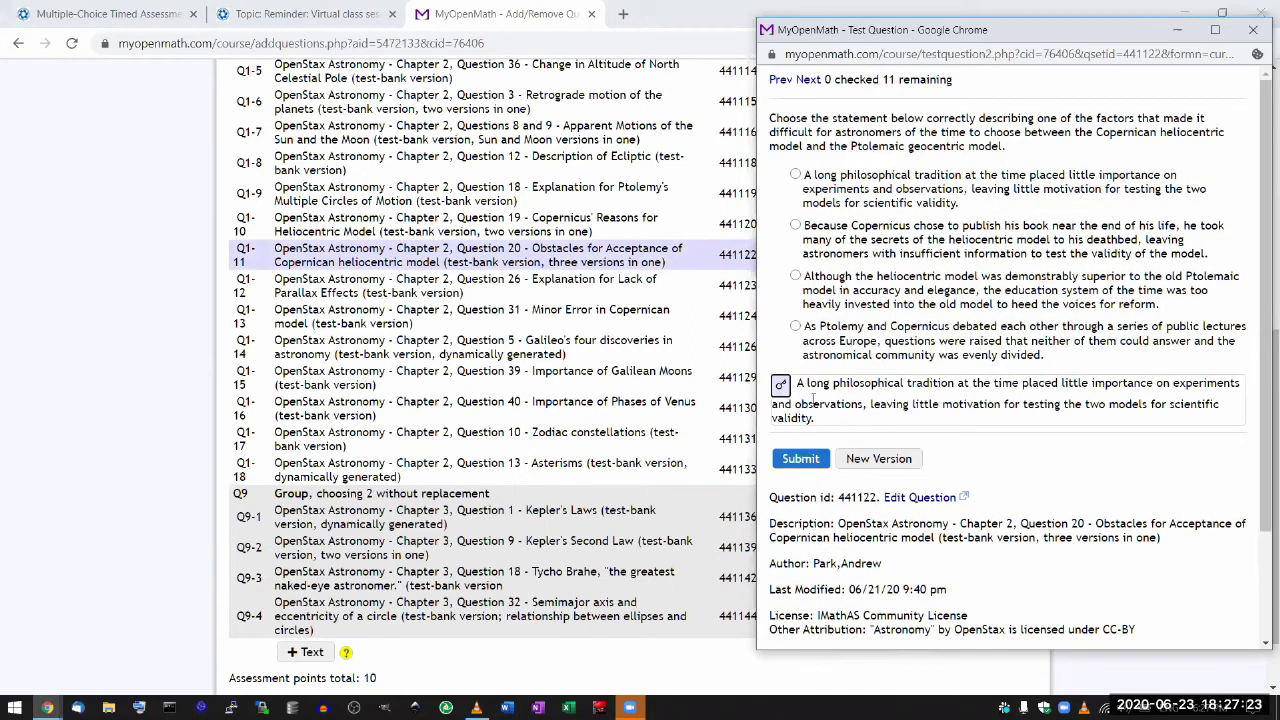
Step: Note the revealed answer and source question 440417, then return to the question list
{"action": "left_click_drag", "start_coordinate": [818, 384], "coordinate": [806, 384]}
{"action": "scroll", "coordinate": [953, 538], "scroll_direction": "down", "scroll_amount": 3}
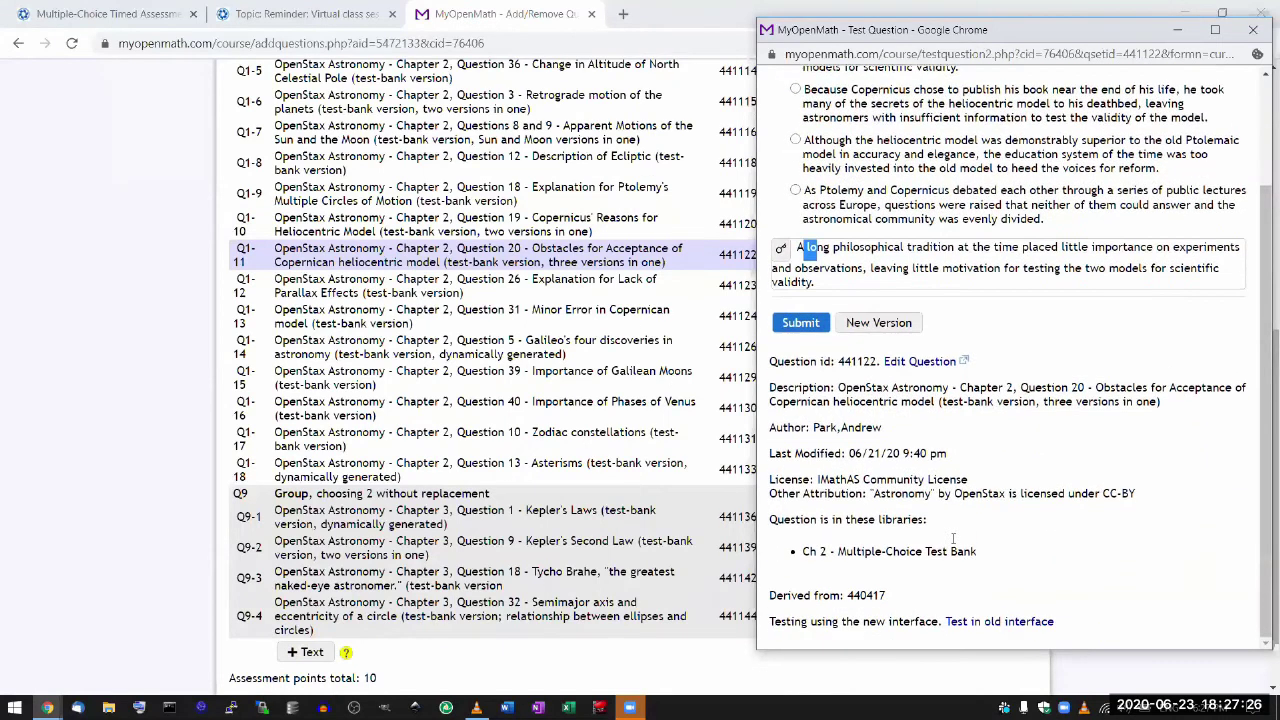
{"action": "left_click", "coordinate": [849, 597]}
{"action": "left_click_drag", "start_coordinate": [849, 597], "coordinate": [886, 597]}
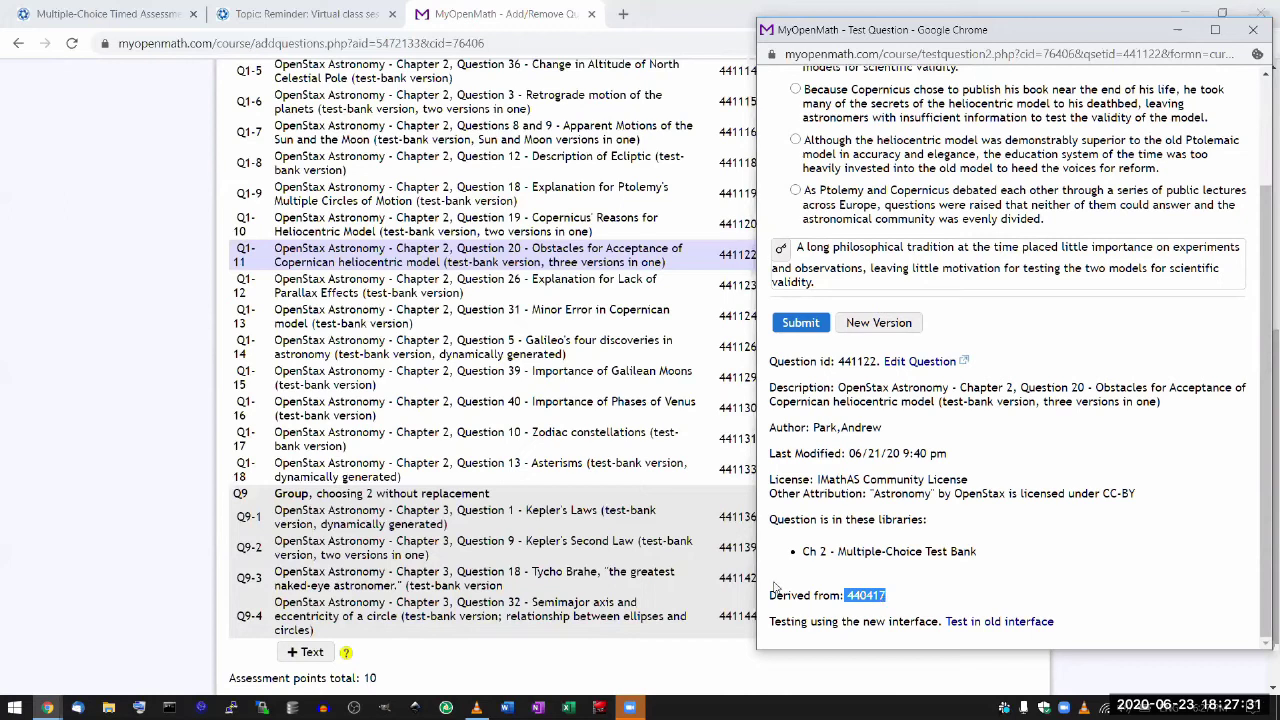
{"action": "scroll", "coordinate": [1012, 337], "scroll_direction": "up", "scroll_amount": 3}
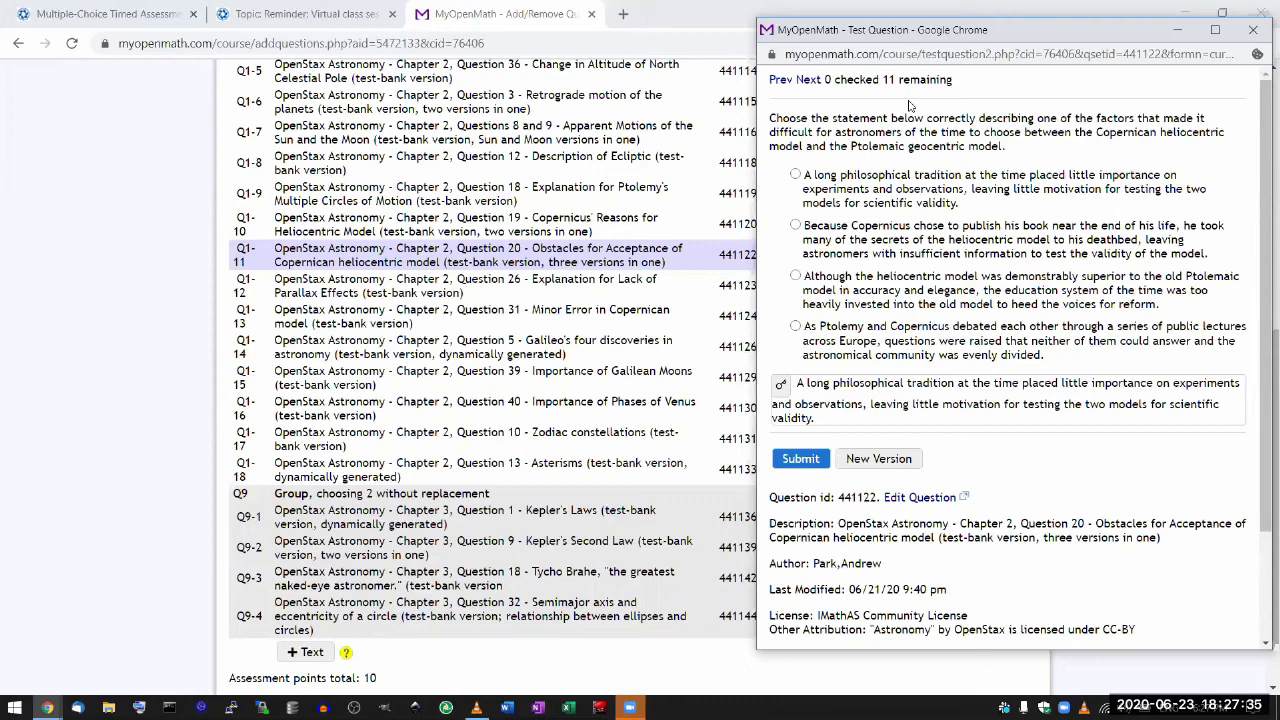
{"action": "left_click", "coordinate": [573, 205]}
Step: Open the Module-End Questions assessment's question list from its gear menu in MyOpenMath
{"action": "scroll", "coordinate": [400, 180], "scroll_direction": "up", "scroll_amount": 5}
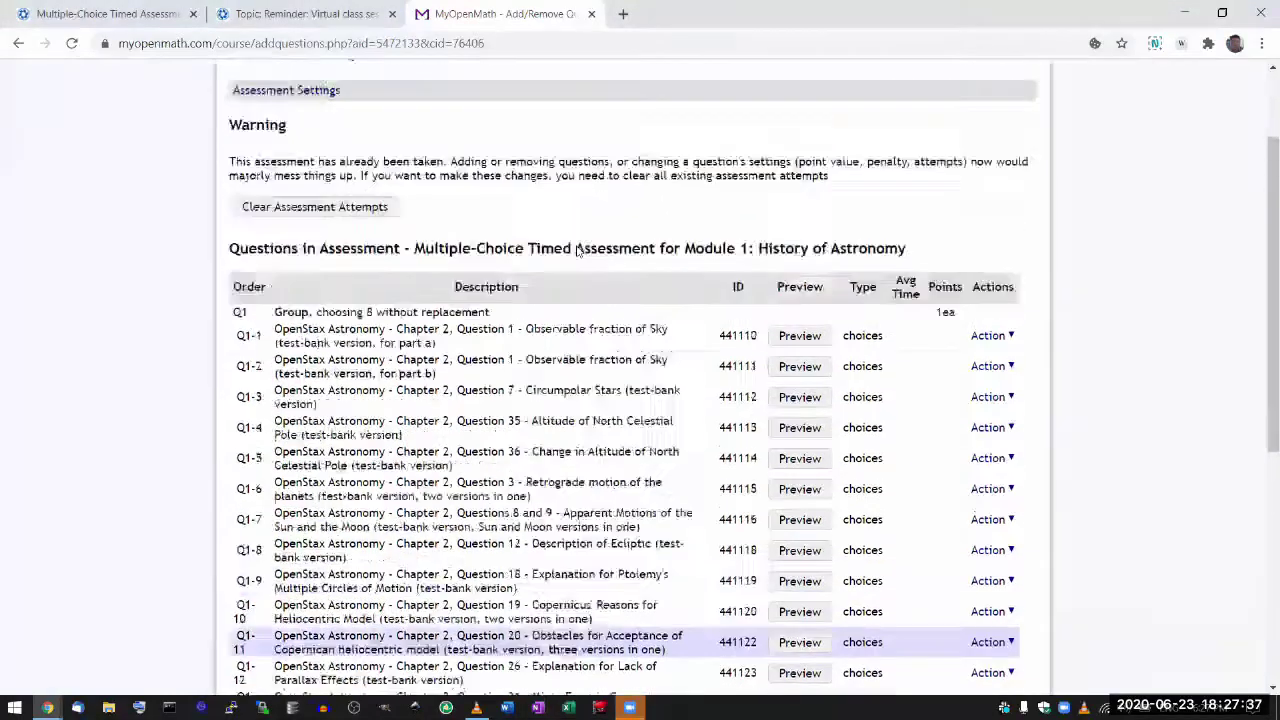
{"action": "middle_click", "coordinate": [357, 152]}
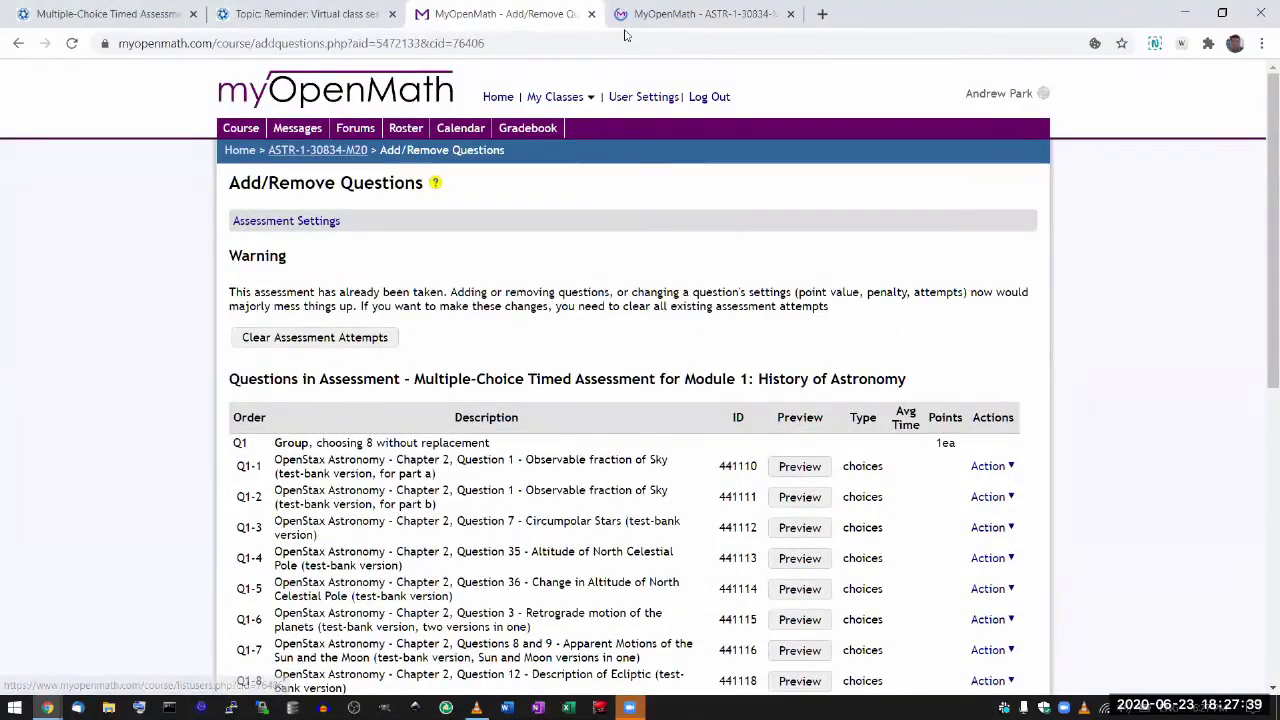
{"action": "left_click", "coordinate": [652, 18]}
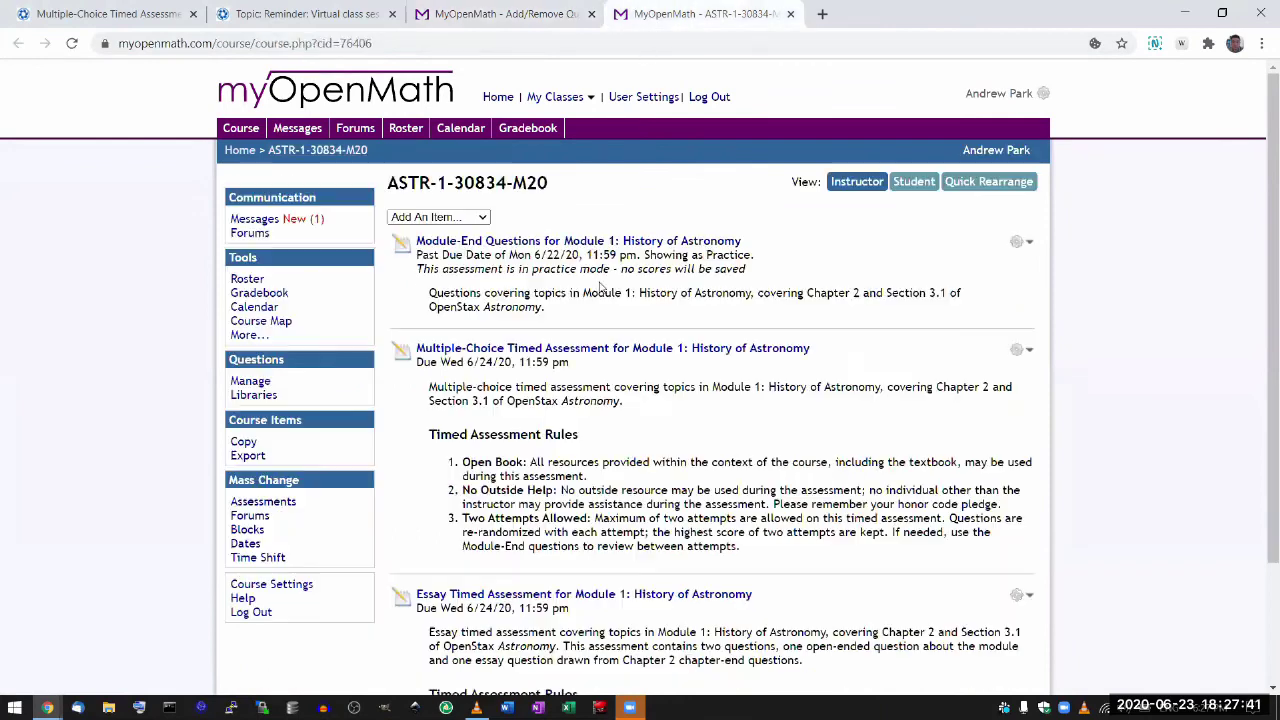
{"action": "scroll", "coordinate": [600, 288], "scroll_direction": "down", "scroll_amount": 2}
{"action": "scroll", "coordinate": [601, 287], "scroll_direction": "up", "scroll_amount": 1}
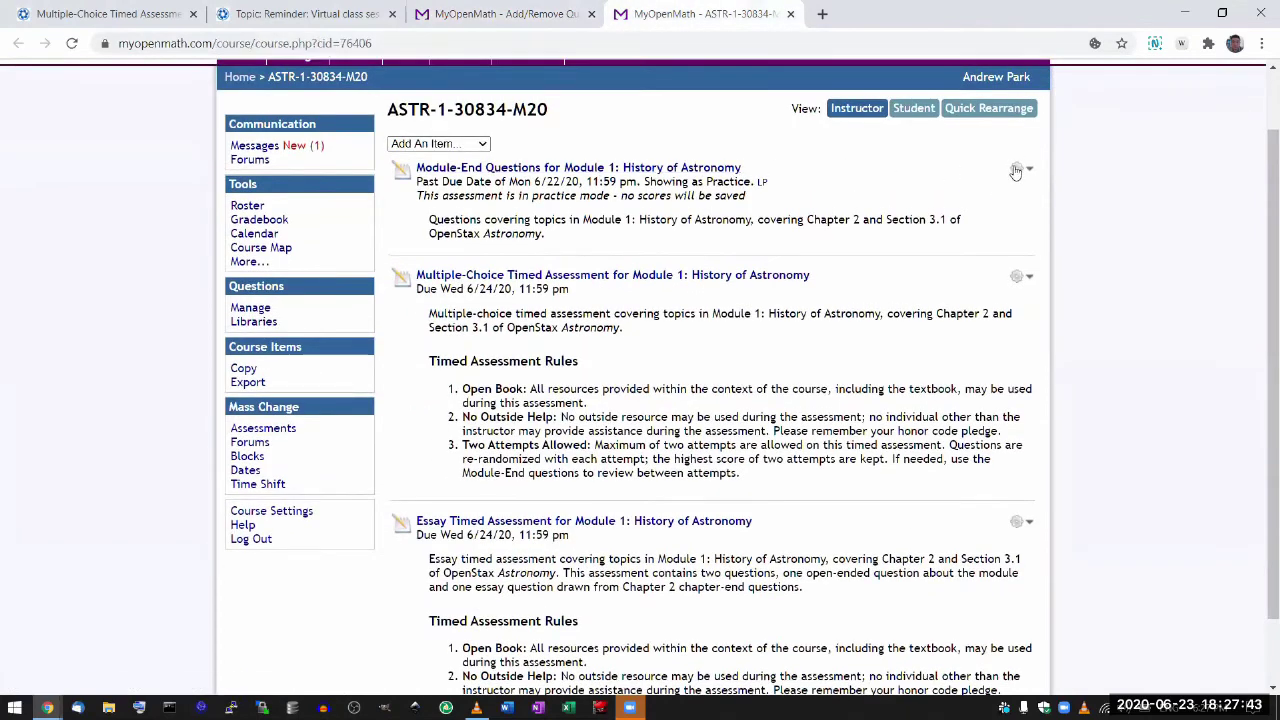
{"action": "left_click", "coordinate": [1018, 170]}
{"action": "left_click", "coordinate": [998, 191]}
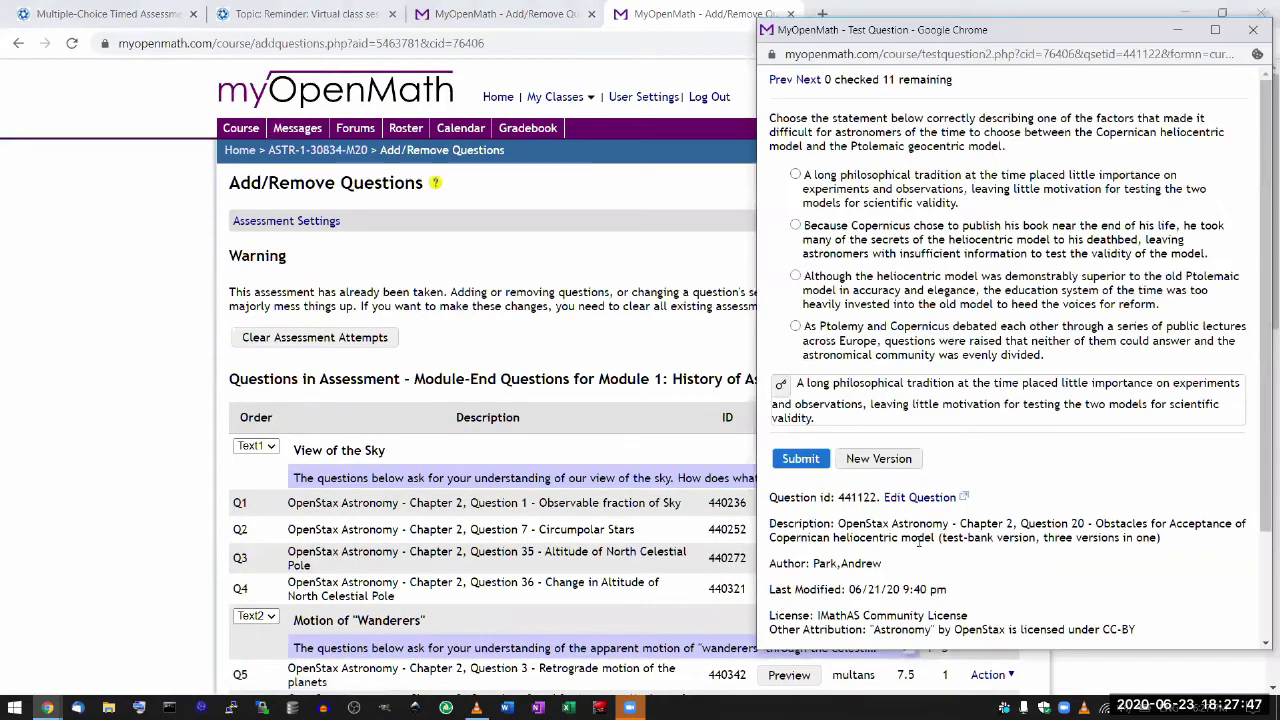
Step: Copy the 'Derived from' ID 440417 and find it in the list with Ctrl+F
{"action": "scroll", "coordinate": [860, 550], "scroll_direction": "down", "scroll_amount": 2}
{"action": "right_click", "coordinate": [868, 602]}
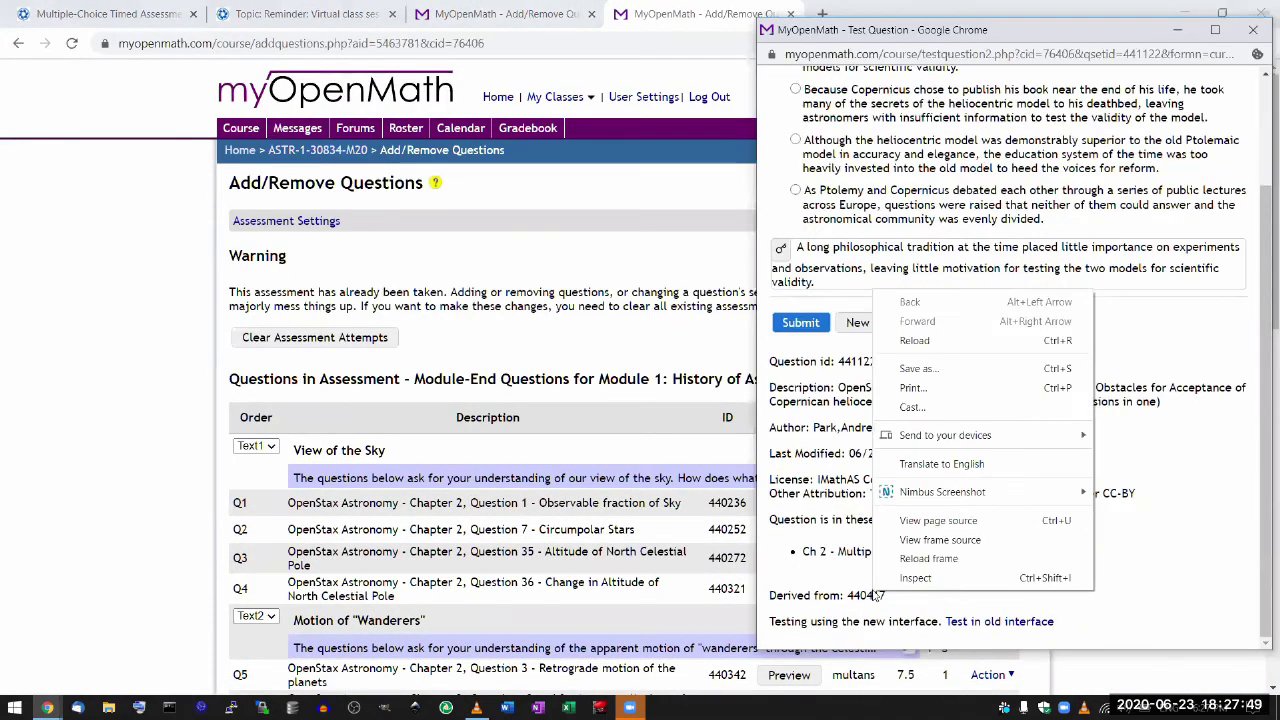
{"action": "left_click", "coordinate": [864, 606]}
{"action": "double_click", "coordinate": [866, 595]}
{"action": "key", "text": "ctrl+c"}
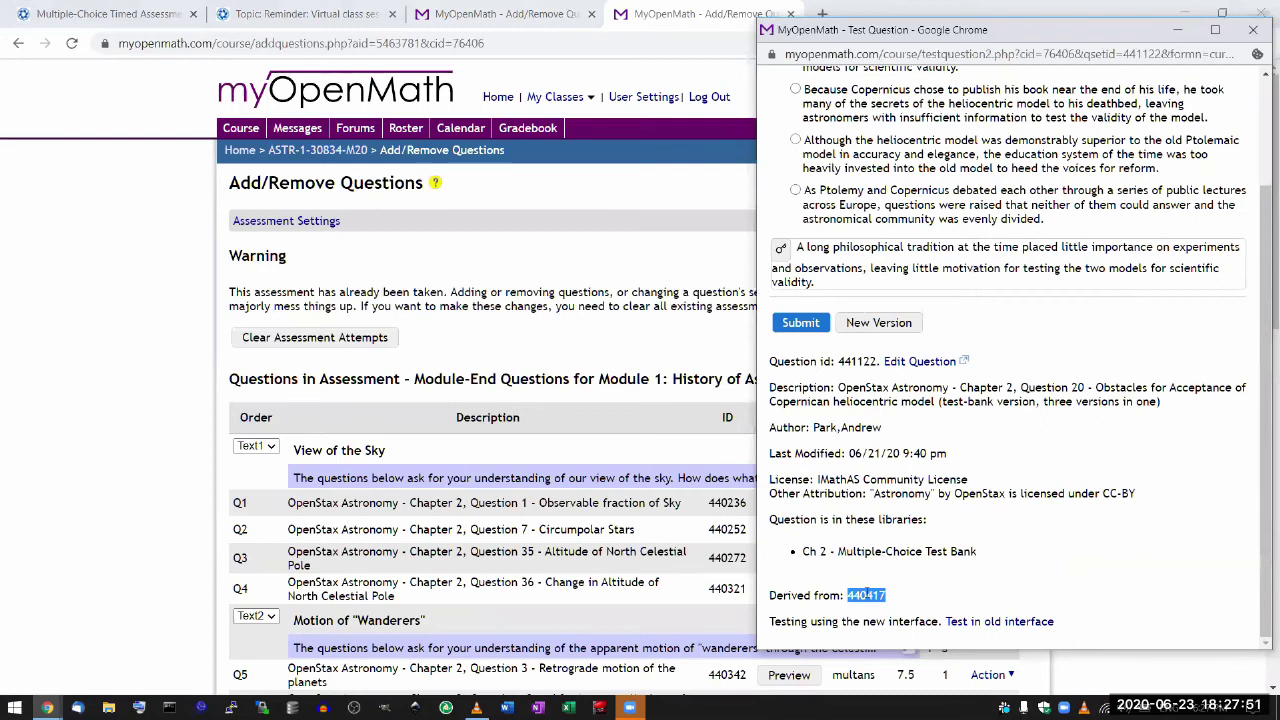
{"action": "left_click", "coordinate": [601, 329]}
{"action": "key", "text": "ctrl+f"}
{"action": "key", "text": "ctrl+v"}
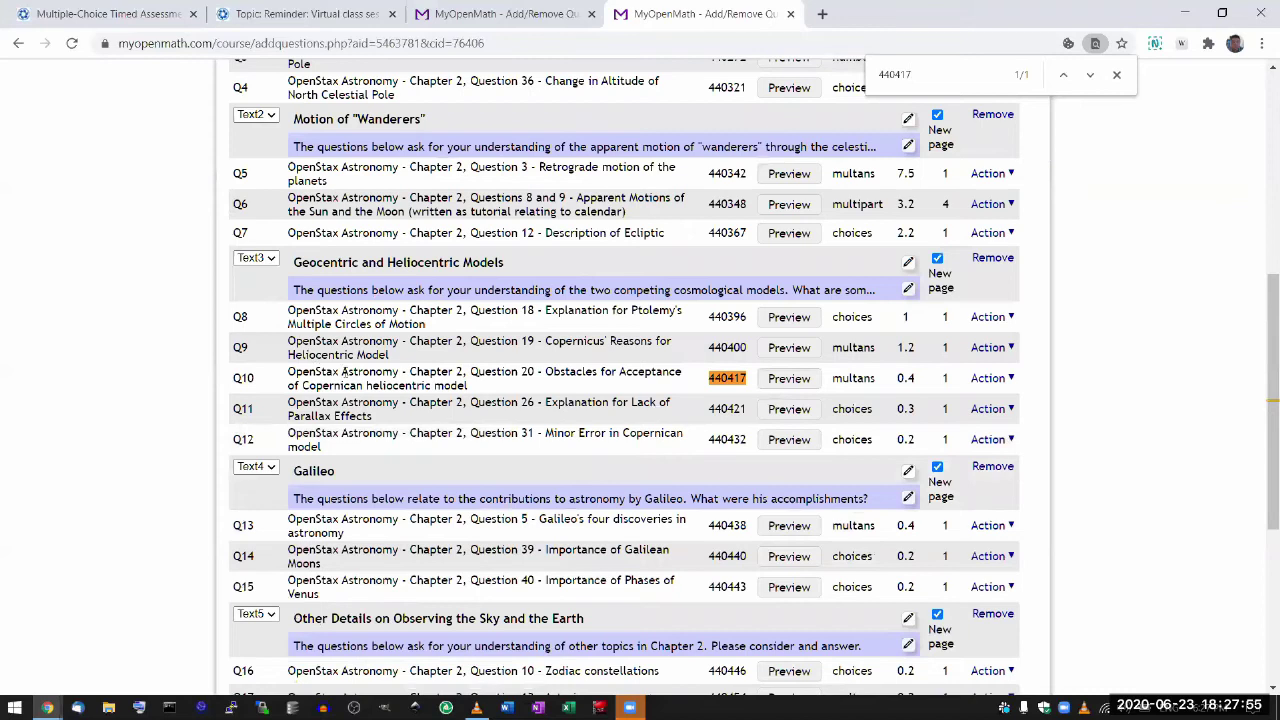
Step: Preview Q10 (ID 440417), show its hint, toggle the answer key, then close the preview and tab
{"action": "left_click", "coordinate": [810, 381]}
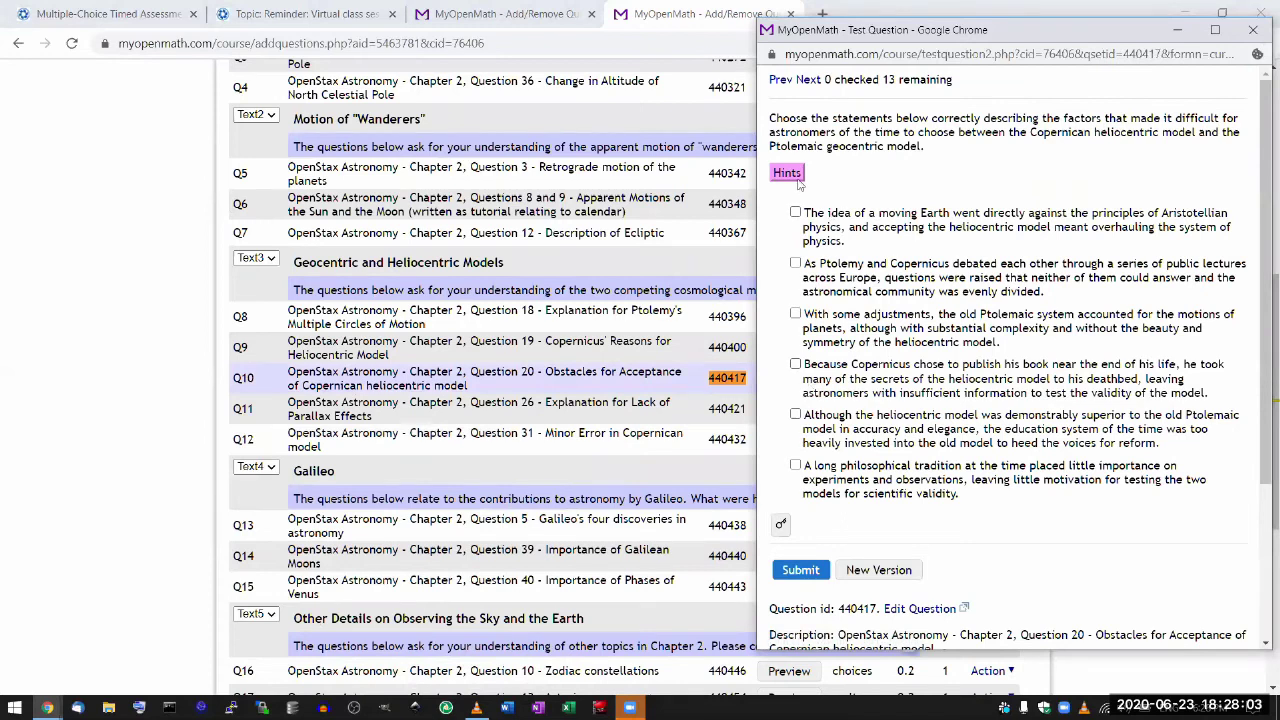
{"action": "left_click", "coordinate": [787, 174]}
{"action": "scroll", "coordinate": [781, 443], "scroll_direction": "down", "scroll_amount": 3}
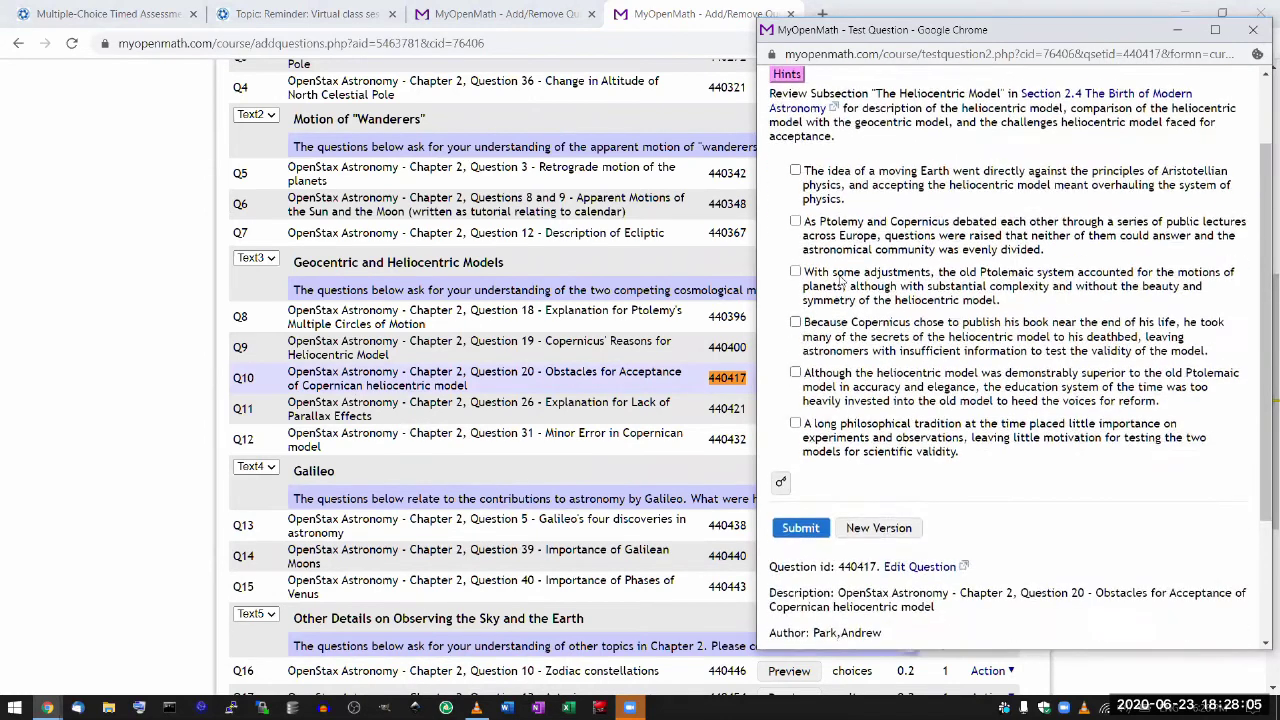
{"action": "left_click", "coordinate": [781, 443]}
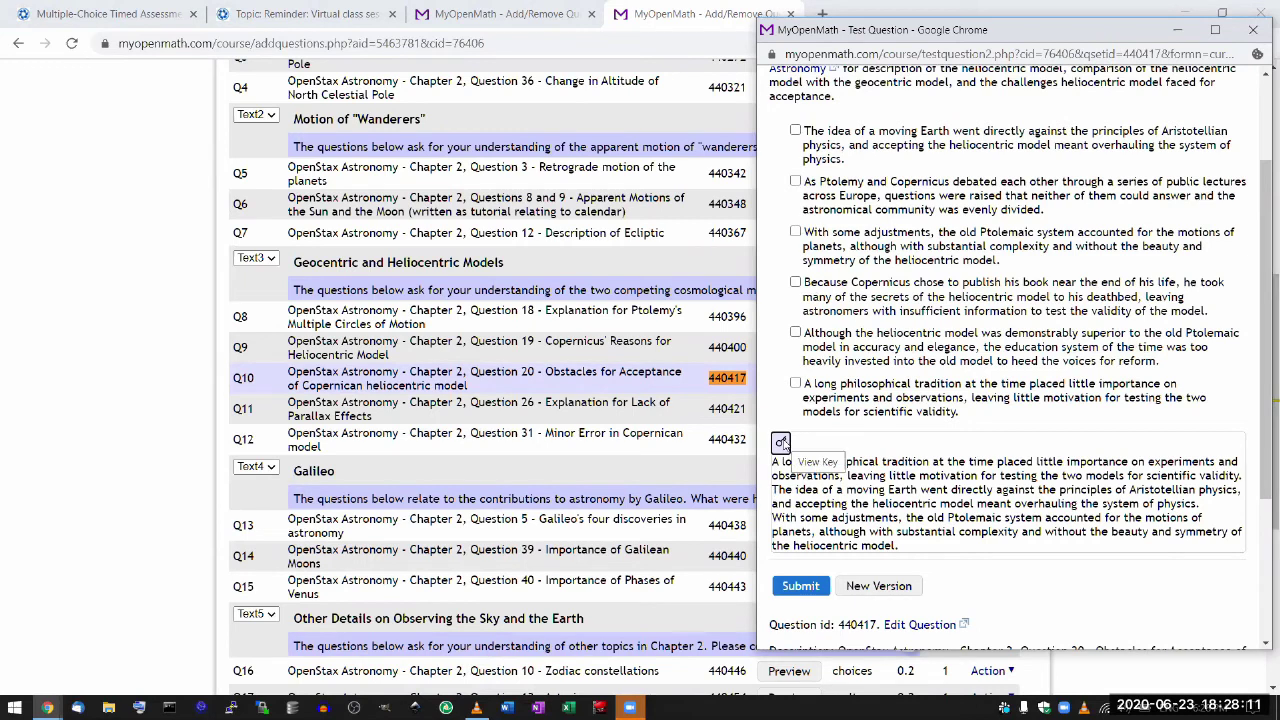
{"action": "left_click", "coordinate": [781, 443]}
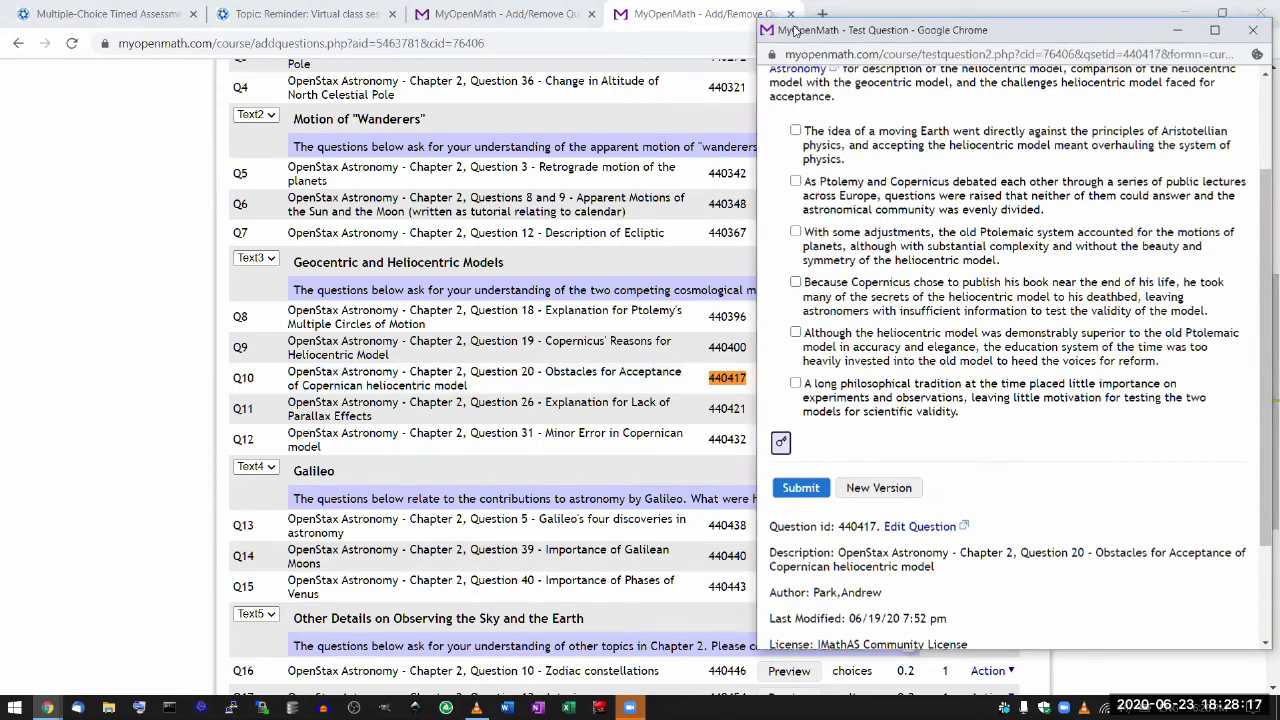
{"action": "left_click", "coordinate": [1251, 33]}
{"action": "key", "text": "ctrl+w"}
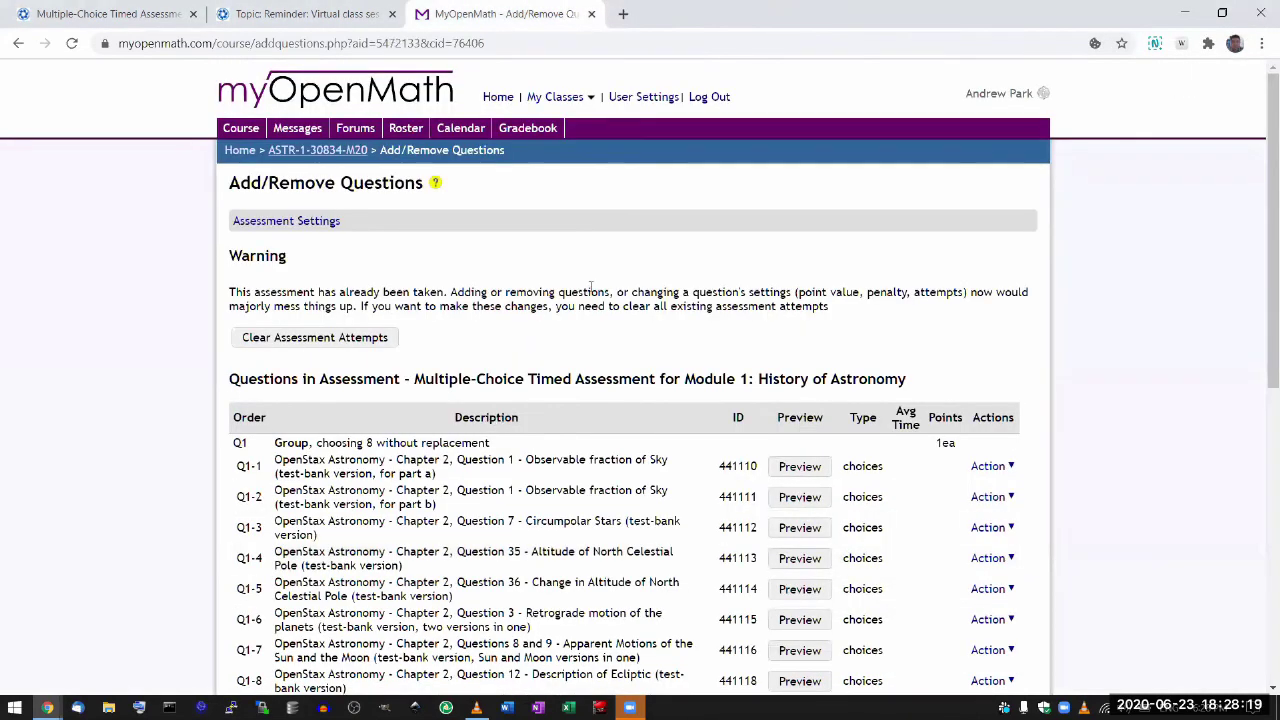
Step: Return to the Canvas Multiple-Choice Timed Assessment page and open the course Modules in another tab
{"action": "left_click", "coordinate": [123, 13]}
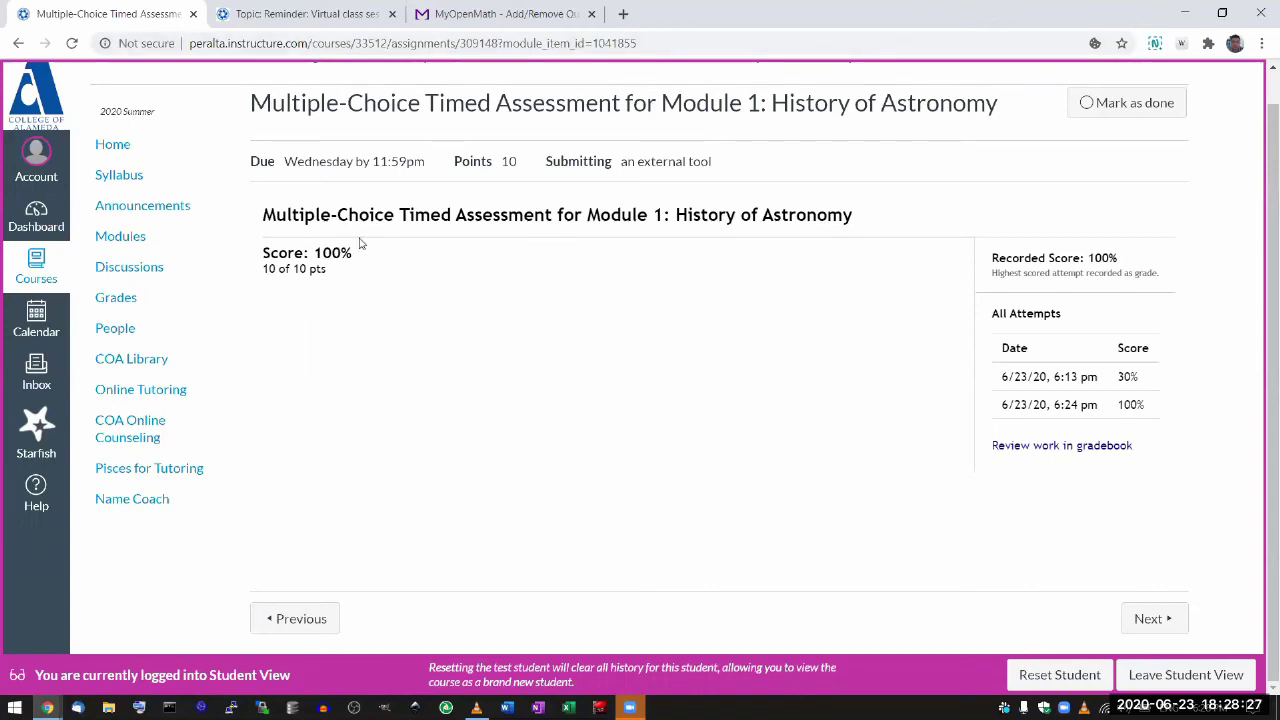
{"action": "left_click", "coordinate": [134, 244], "text": "ctrl"}
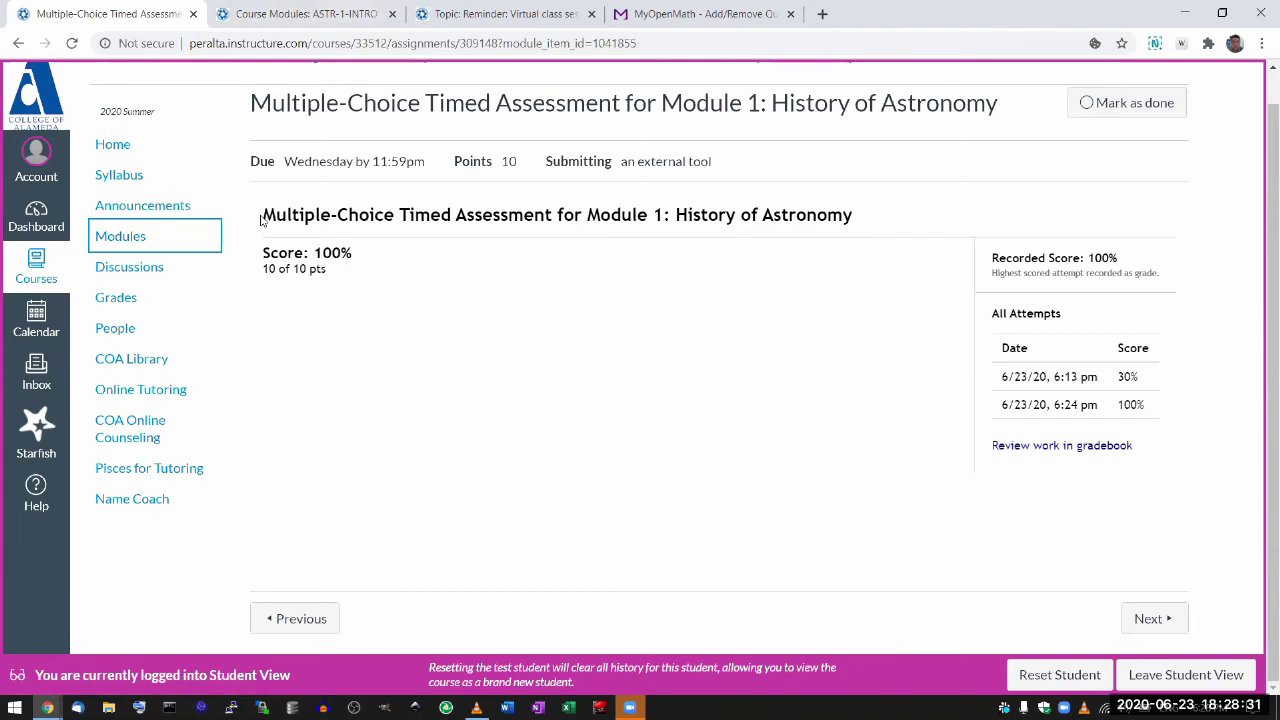
{"action": "left_click_drag", "start_coordinate": [258, 215], "coordinate": [408, 216]}
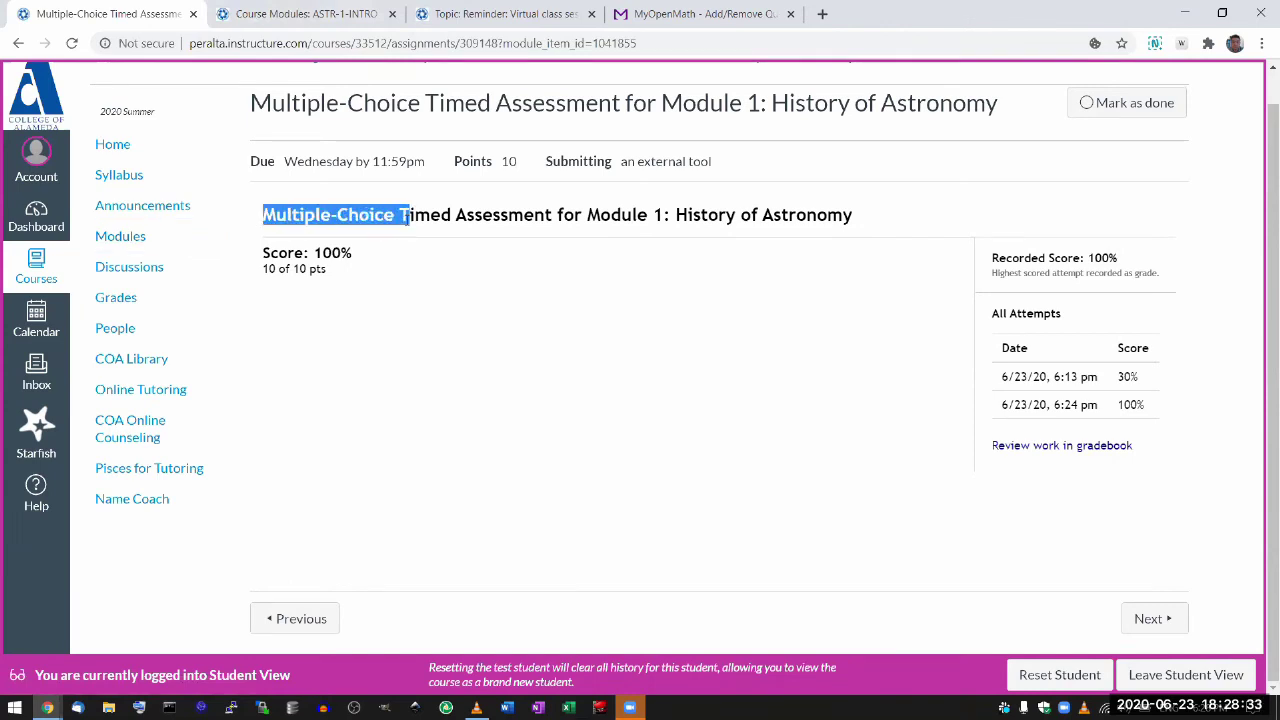
{"action": "left_click", "coordinate": [408, 214]}
{"action": "key", "text": "ctrl+Tab"}
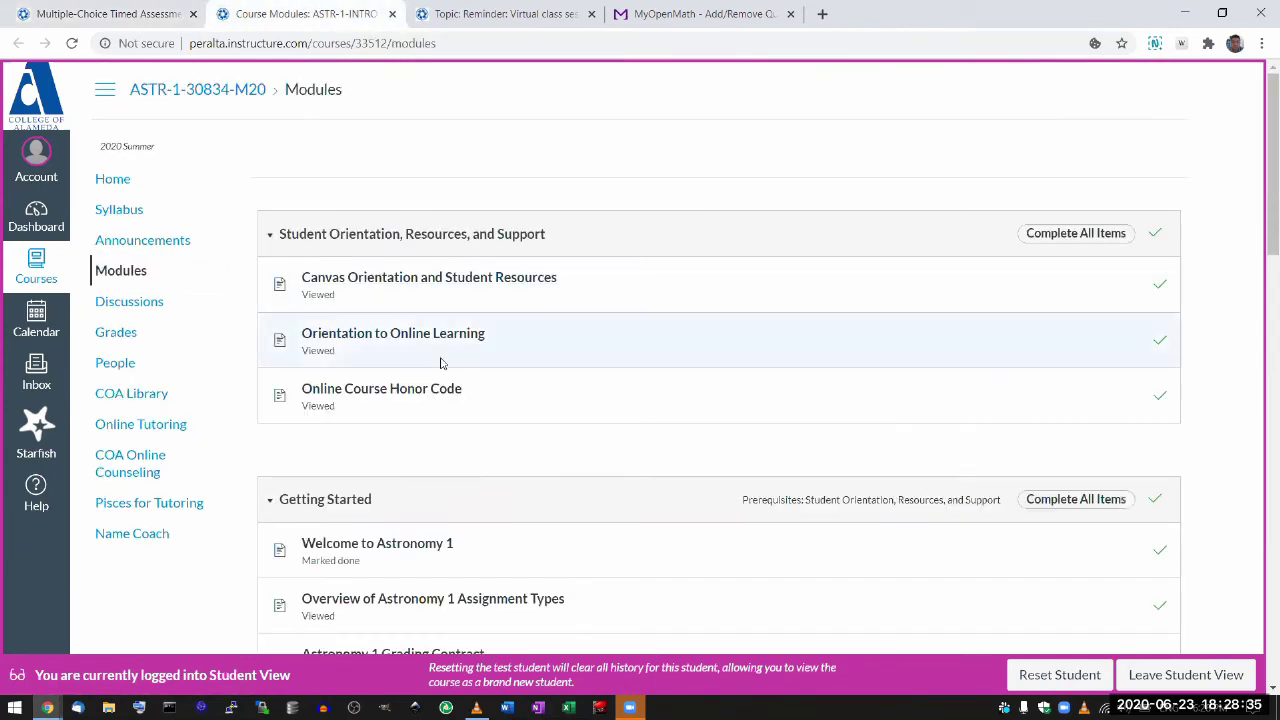
Step: Open Module-End Questions for Module 1 from Modules and start it as un-graded Practice
{"action": "scroll", "coordinate": [443, 363], "scroll_direction": "down", "scroll_amount": 5}
{"action": "scroll", "coordinate": [443, 363], "scroll_direction": "down", "scroll_amount": 5}
{"action": "scroll", "coordinate": [443, 363], "scroll_direction": "down", "scroll_amount": 1}
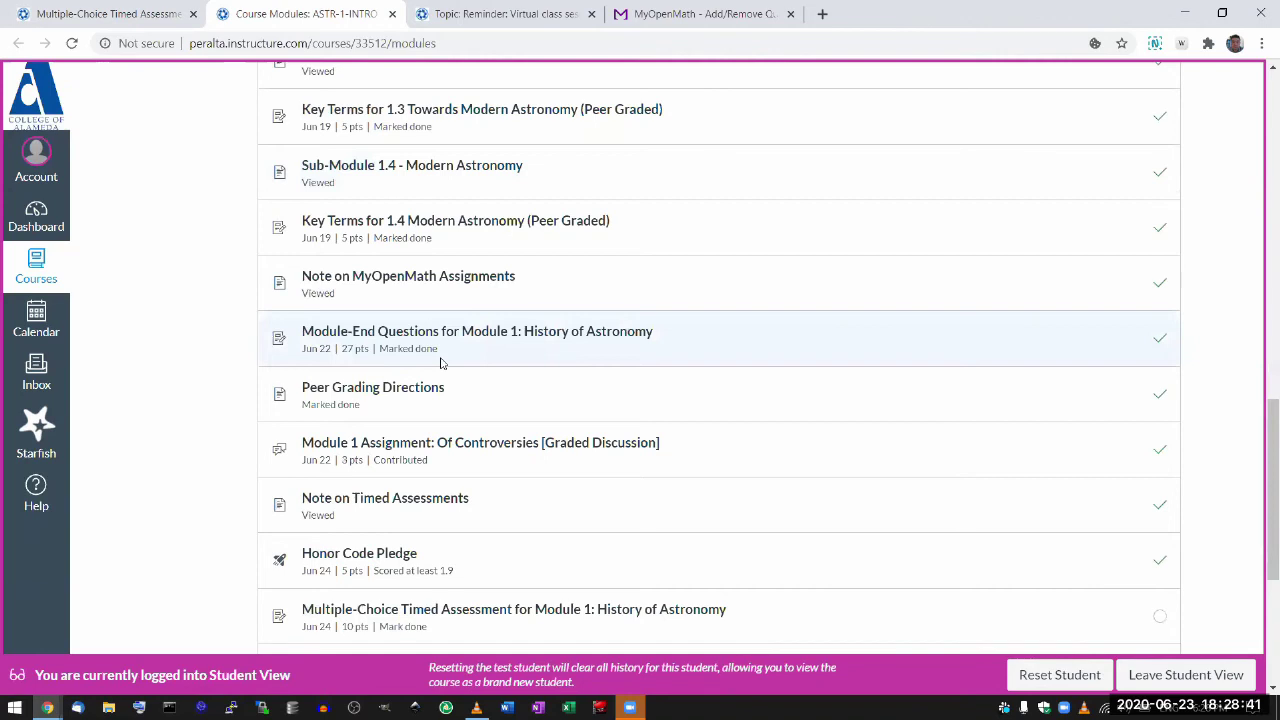
{"action": "scroll", "coordinate": [443, 363], "scroll_direction": "down", "scroll_amount": 2}
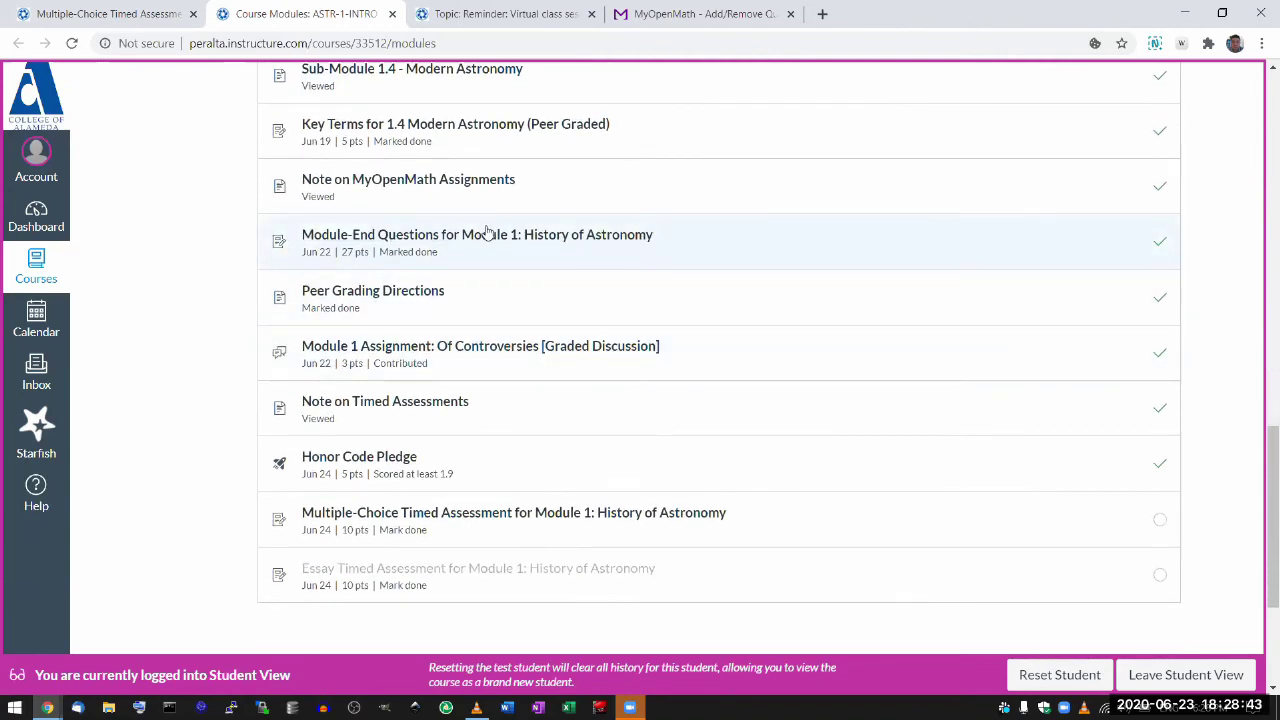
{"action": "left_click", "coordinate": [488, 238]}
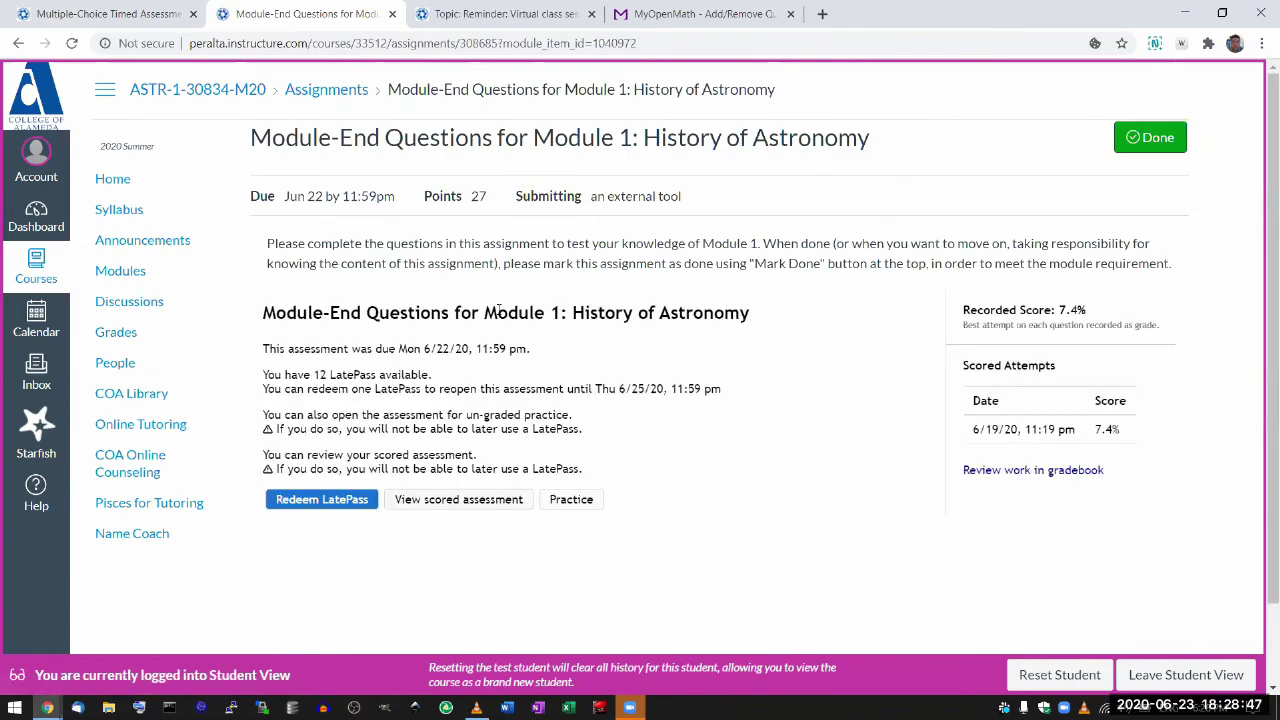
{"action": "scroll", "coordinate": [498, 310], "scroll_direction": "down", "scroll_amount": 1}
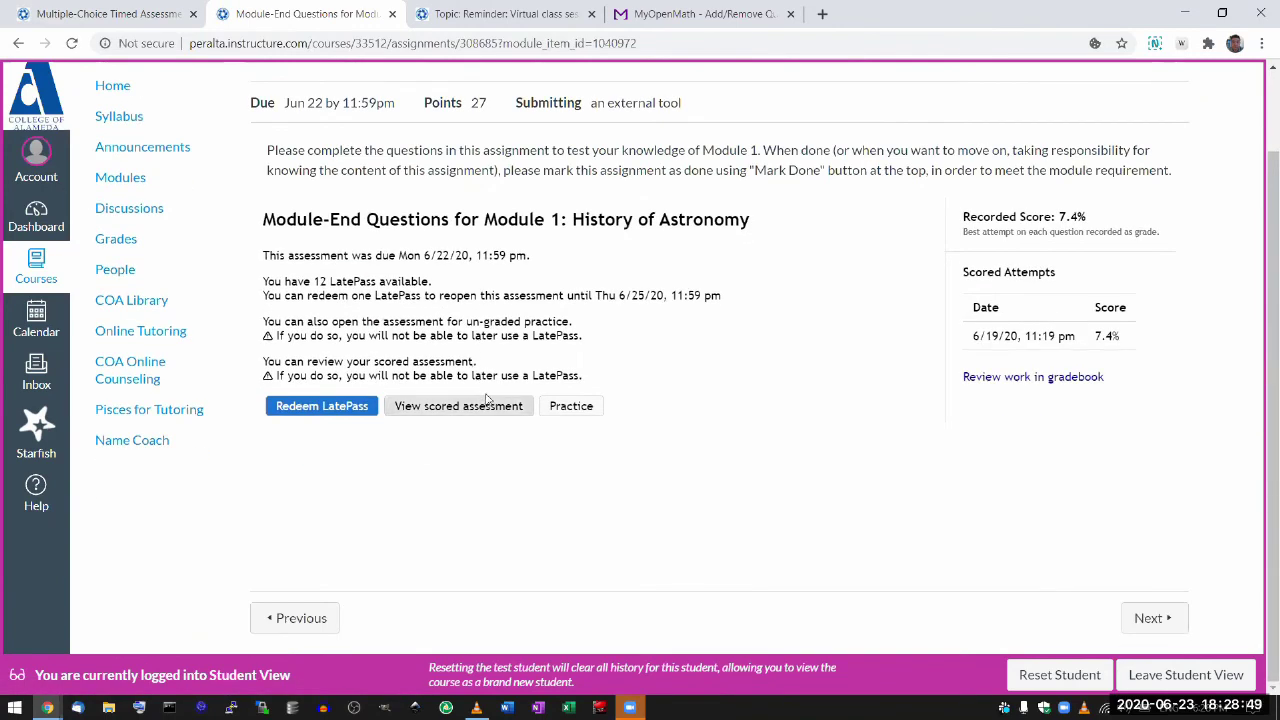
{"action": "left_click", "coordinate": [574, 403]}
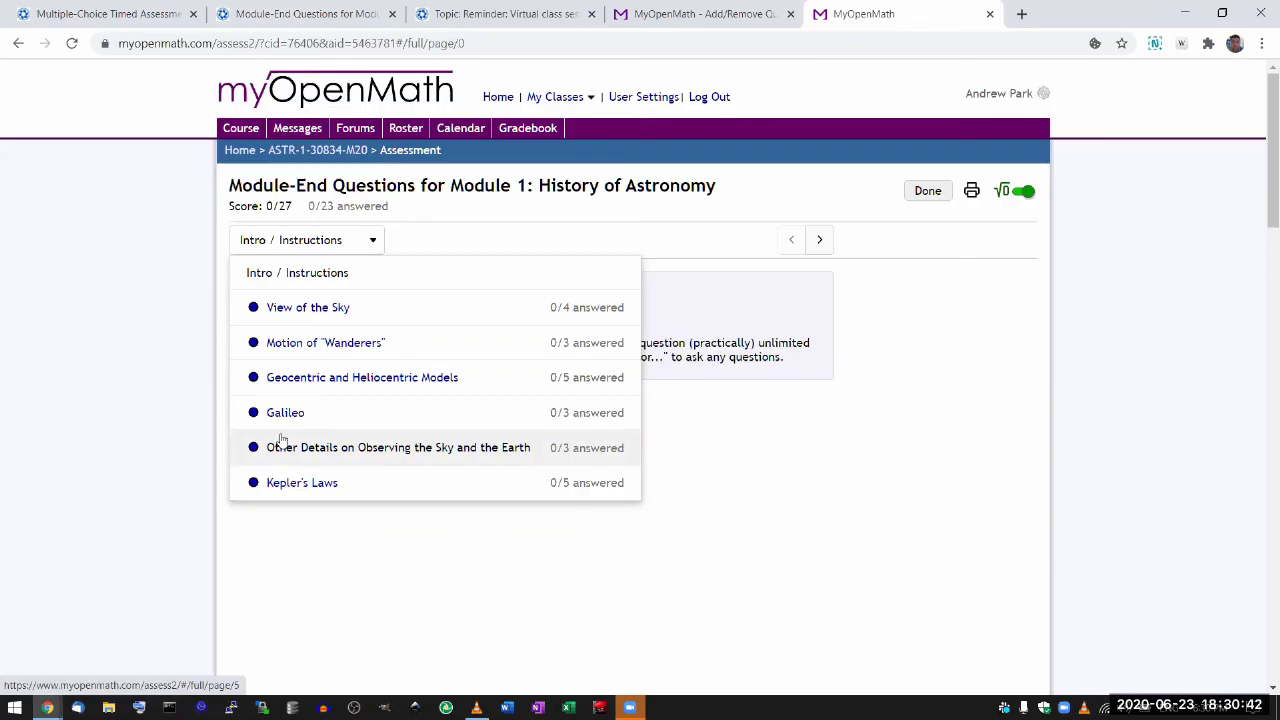
Step: Jump to the Motion of 'Wanderers' section and highlight Question 6 on the Sun's and Moon's motion
{"action": "left_click", "coordinate": [312, 345]}
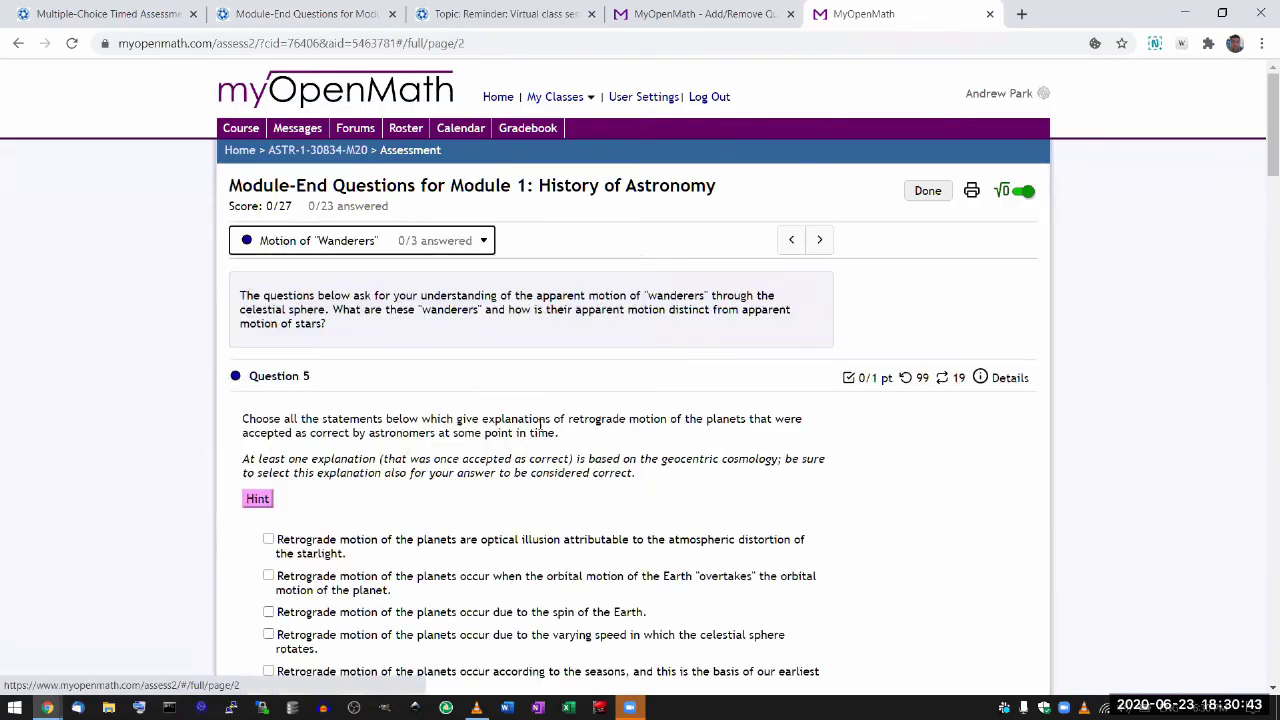
{"action": "scroll", "coordinate": [540, 430], "scroll_direction": "down", "scroll_amount": 8}
{"action": "scroll", "coordinate": [540, 430], "scroll_direction": "up", "scroll_amount": 2}
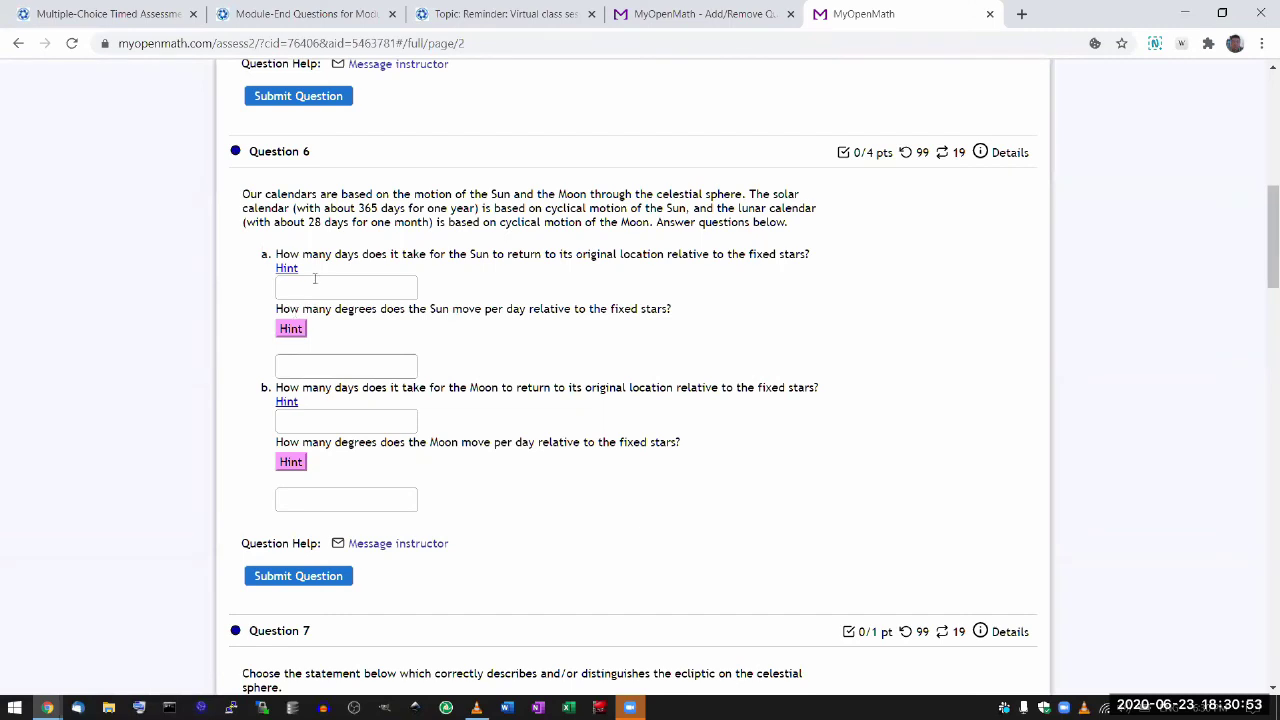
{"action": "left_click_drag", "start_coordinate": [241, 193], "coordinate": [628, 473]}
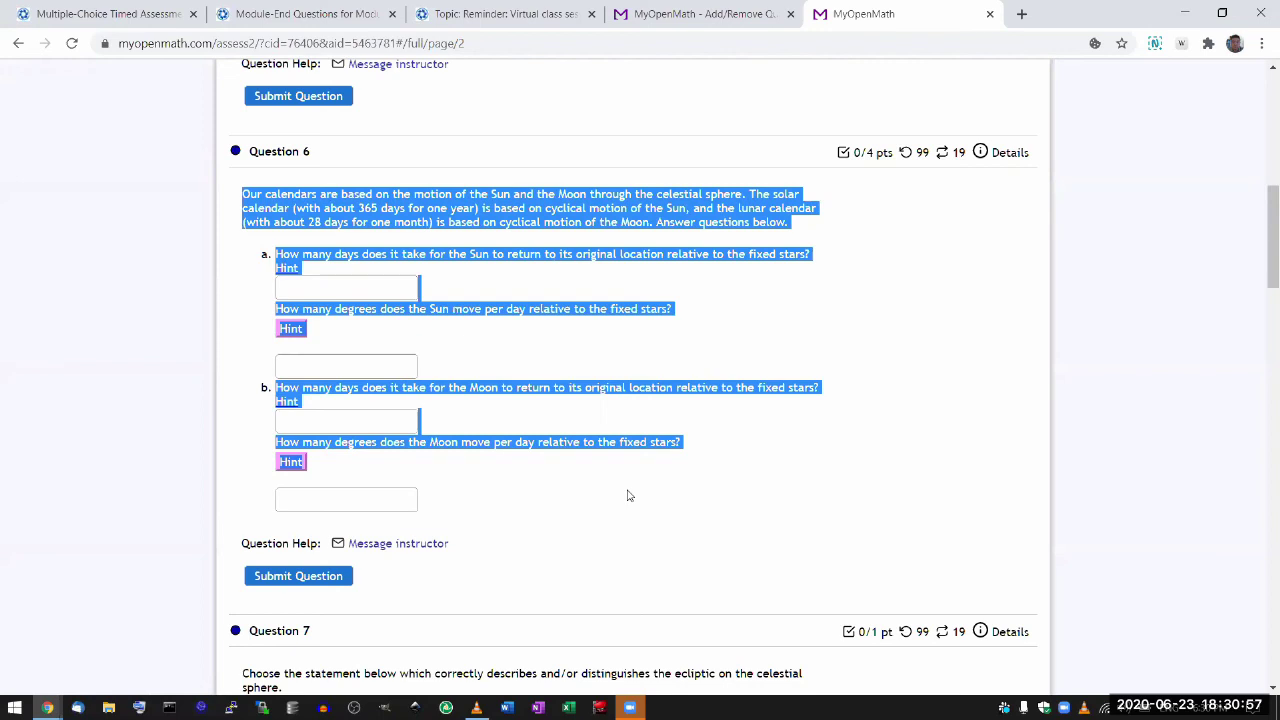
{"action": "left_click", "coordinate": [628, 495]}
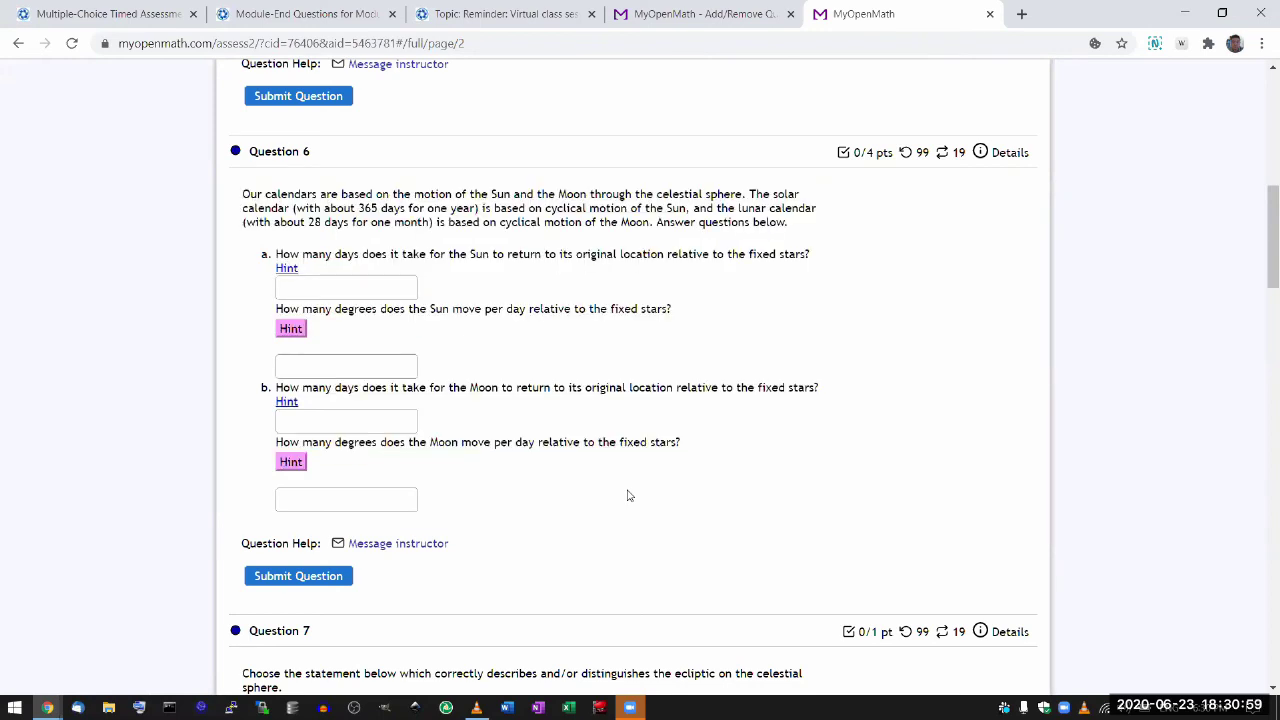
{"action": "scroll", "coordinate": [628, 495], "scroll_direction": "down", "scroll_amount": 1}
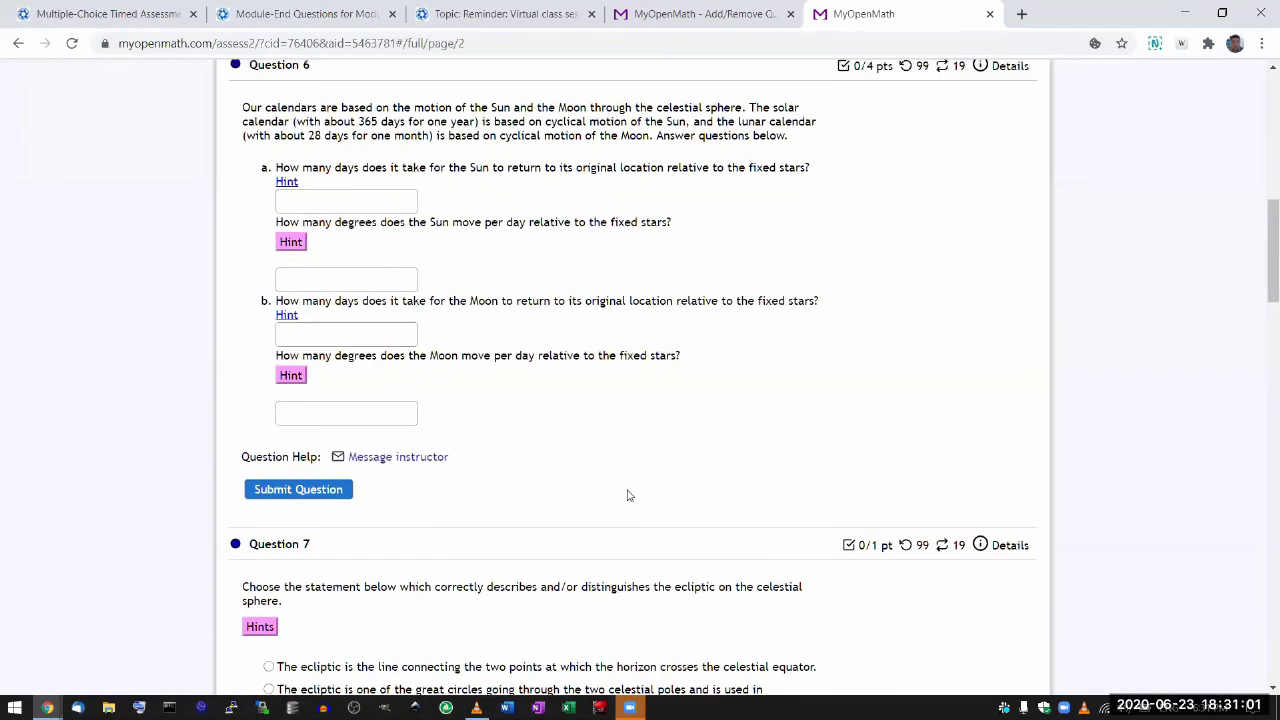
{"action": "scroll", "coordinate": [628, 495], "scroll_direction": "up", "scroll_amount": 1}
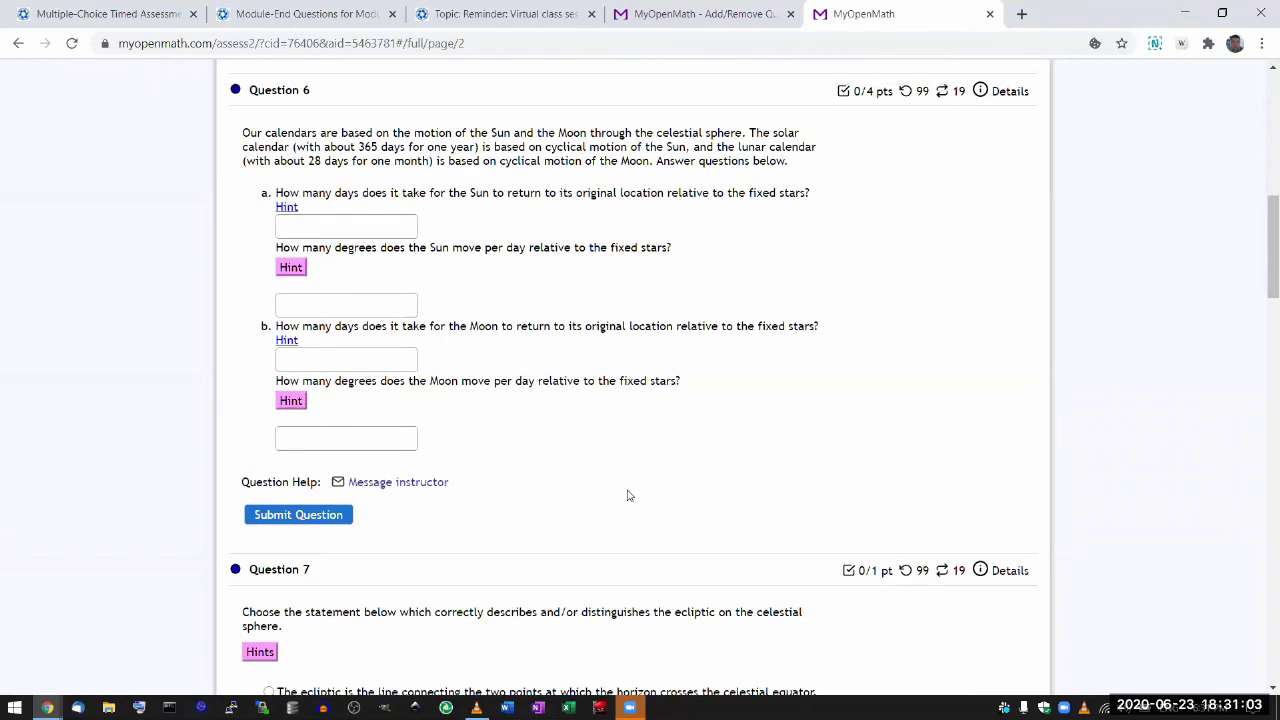
{"action": "left_click_drag", "start_coordinate": [628, 495], "coordinate": [241, 138]}
{"action": "left_click", "coordinate": [239, 115]}
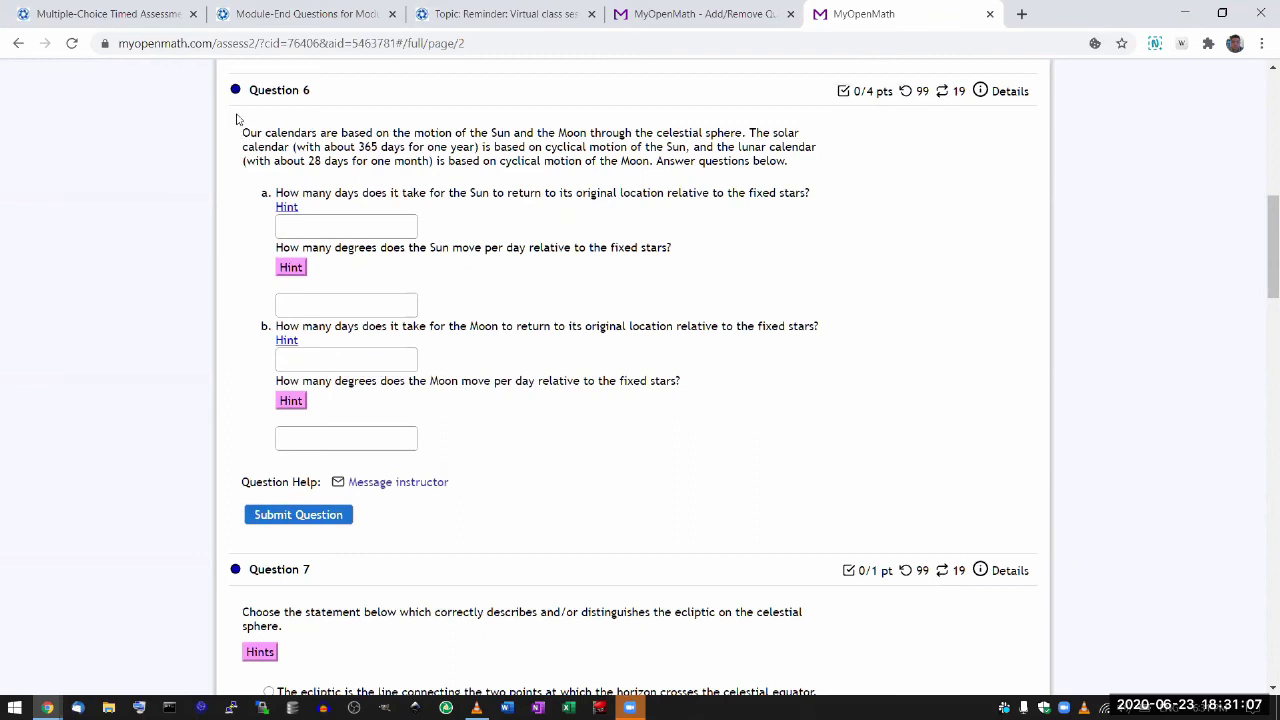